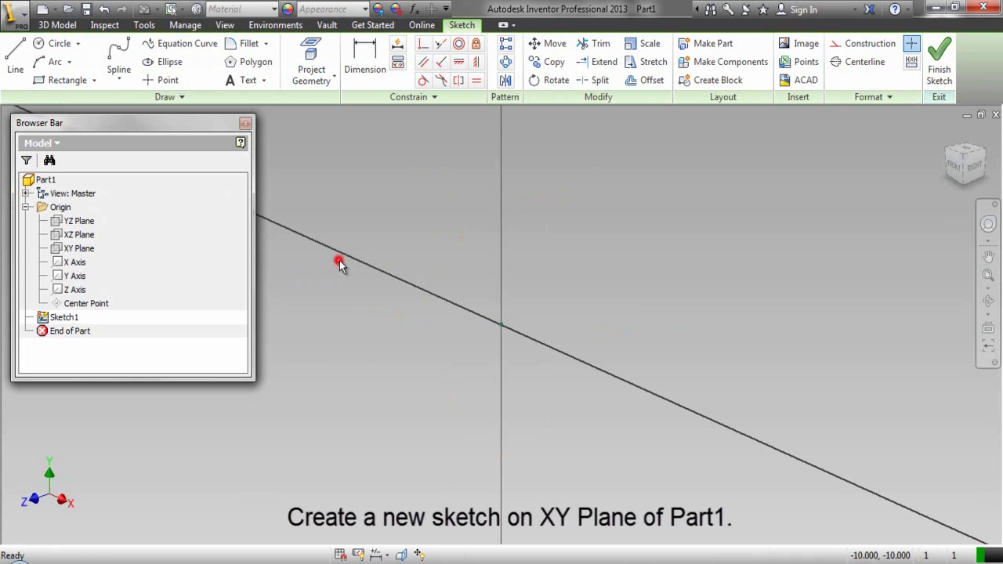
# - Sketch a circle of 0.438 in diameter centred on the part origin in the XY plane sketch
pyautogui.click(954, 167)
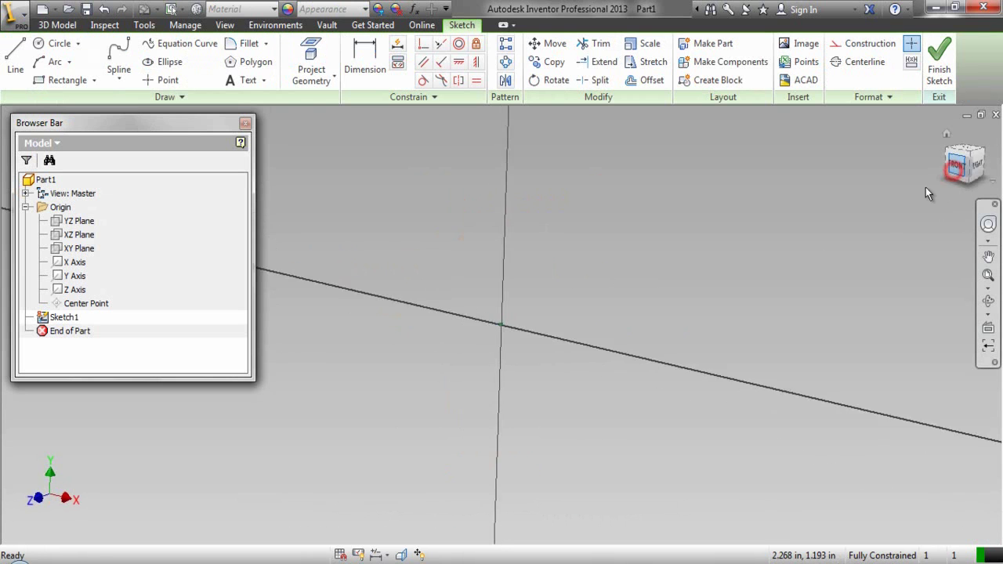
pyautogui.click(582, 253)
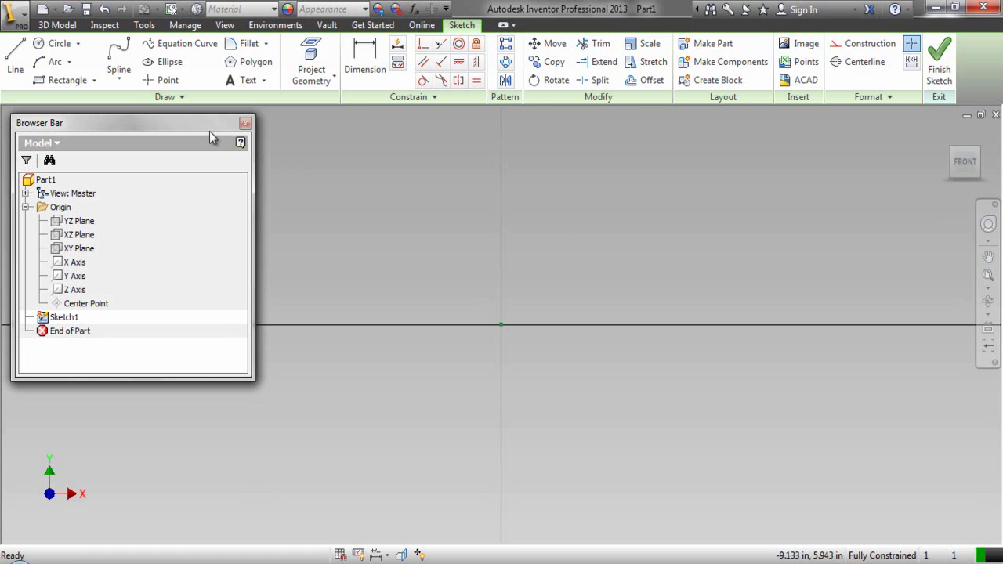
pyautogui.click(60, 45)
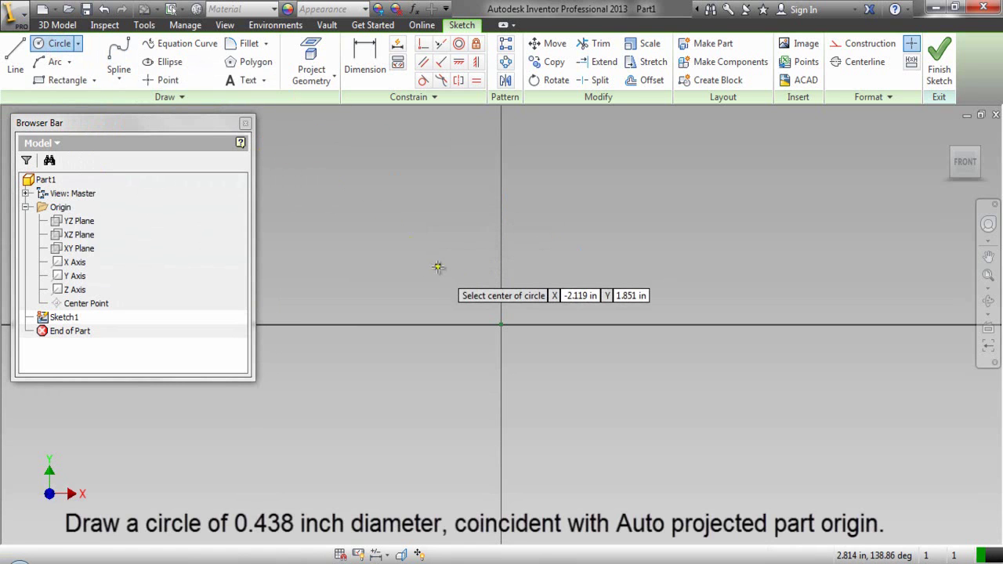
pyautogui.click(501, 324)
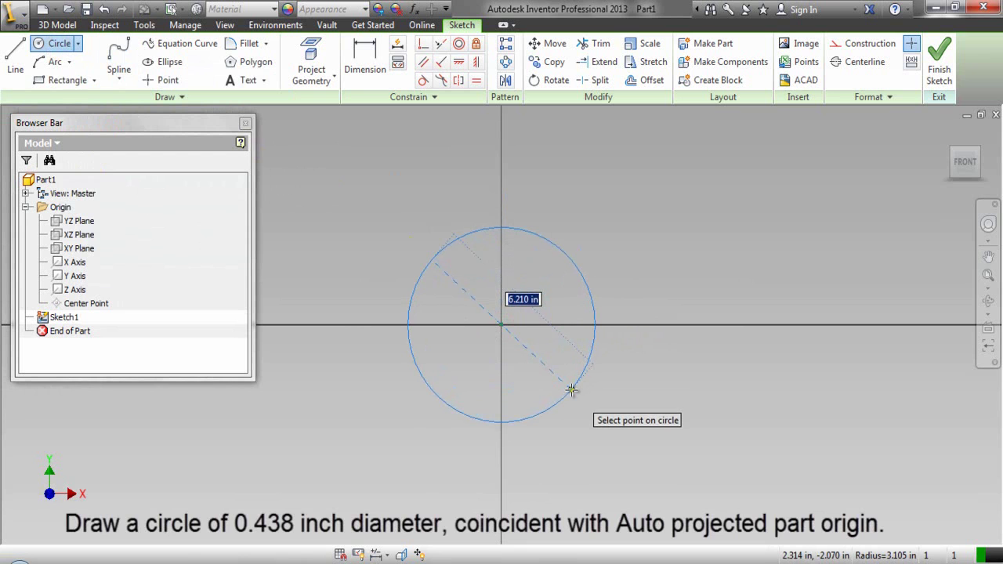
pyautogui.write('.438')
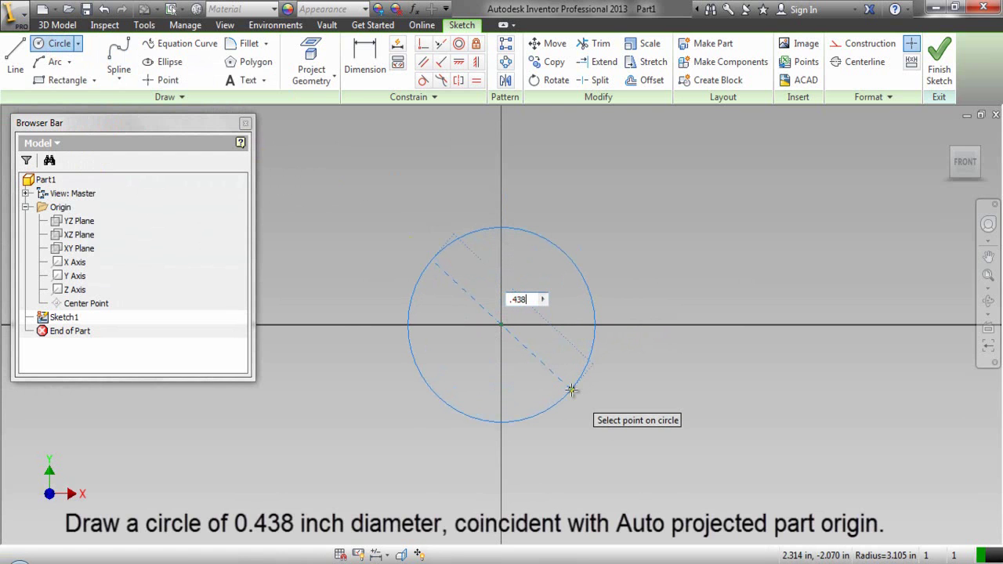
pyautogui.press('Return')
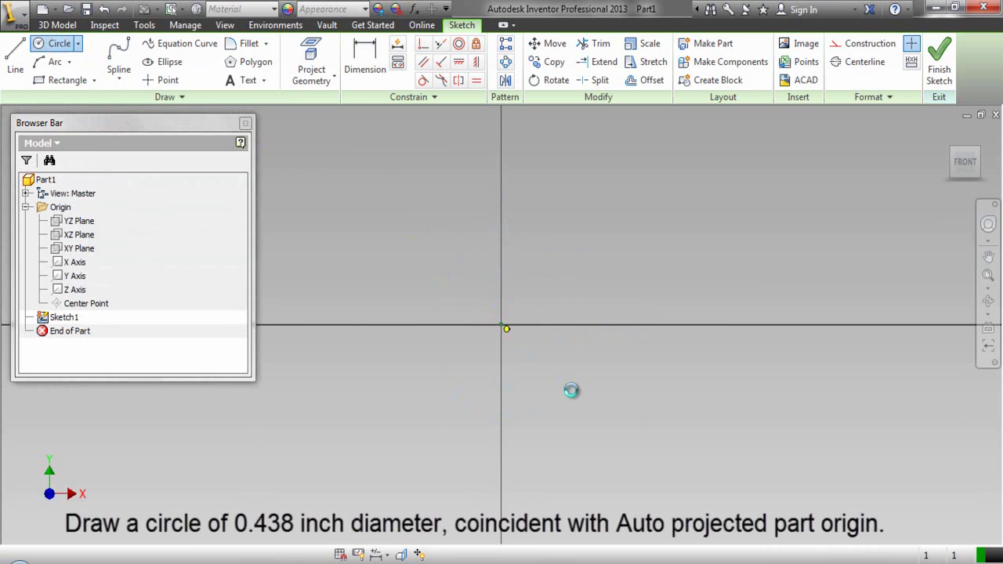
pyautogui.rightClick(556, 291)
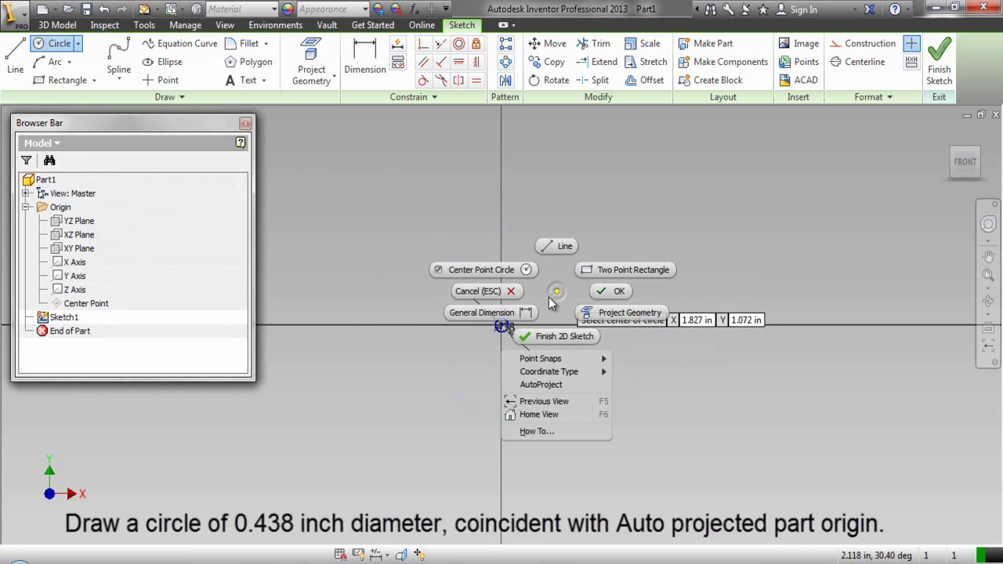
pyautogui.click(603, 293)
# - Draw a vertical line 0.25 in long to the right of the circle, crossing the X axis
pyautogui.scroll(2, 502, 331)
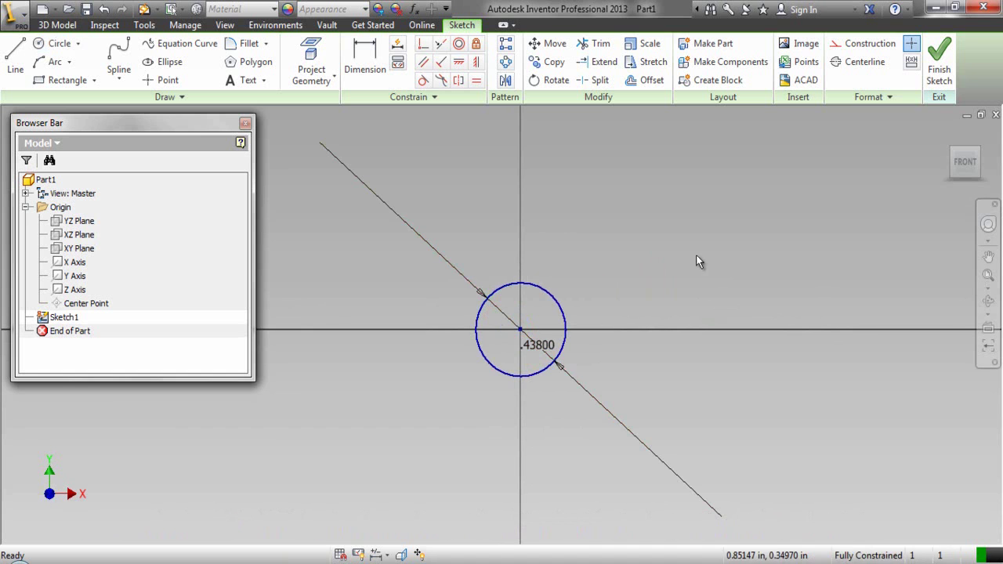
pyautogui.rightClick(695, 254)
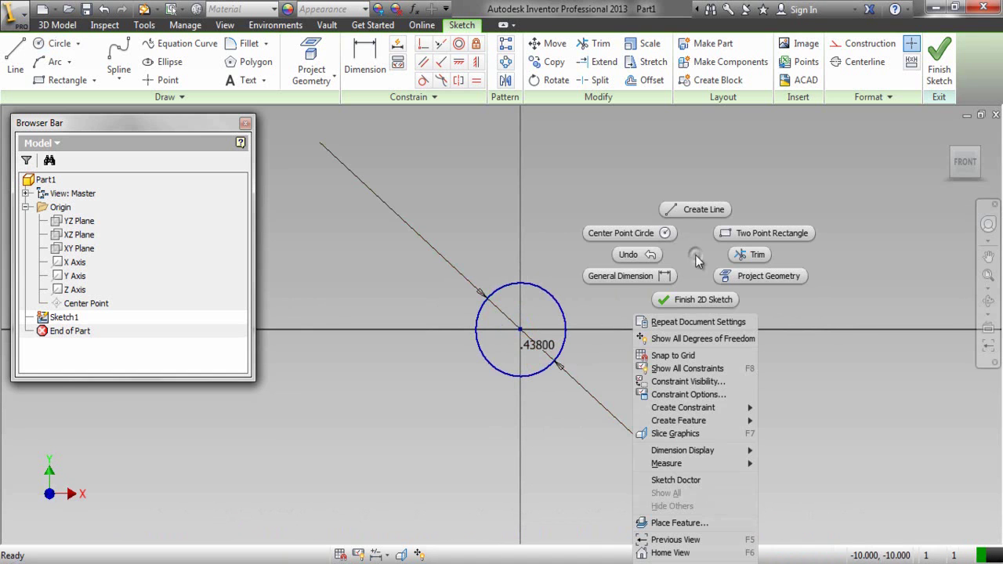
pyautogui.click(699, 210)
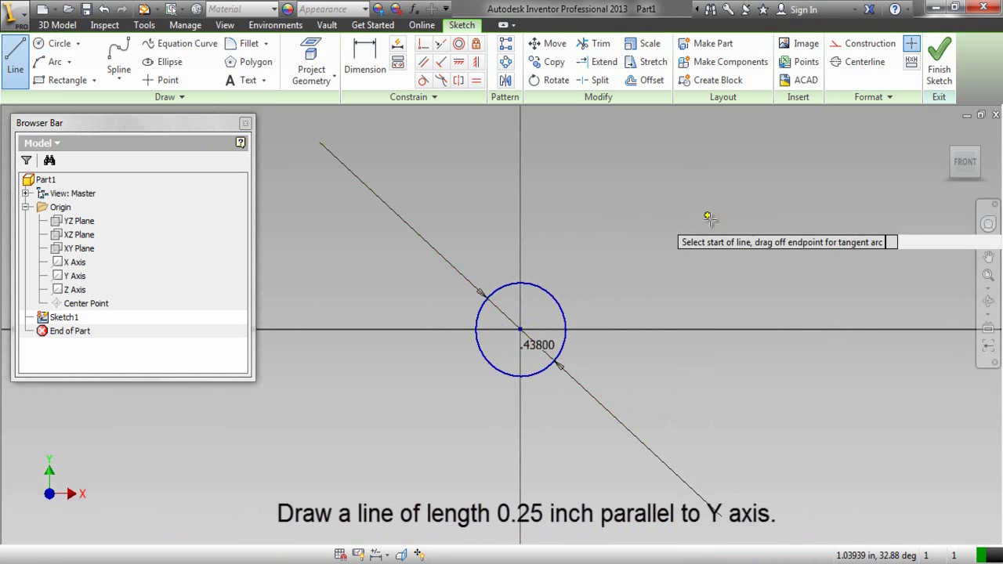
pyautogui.click(761, 304)
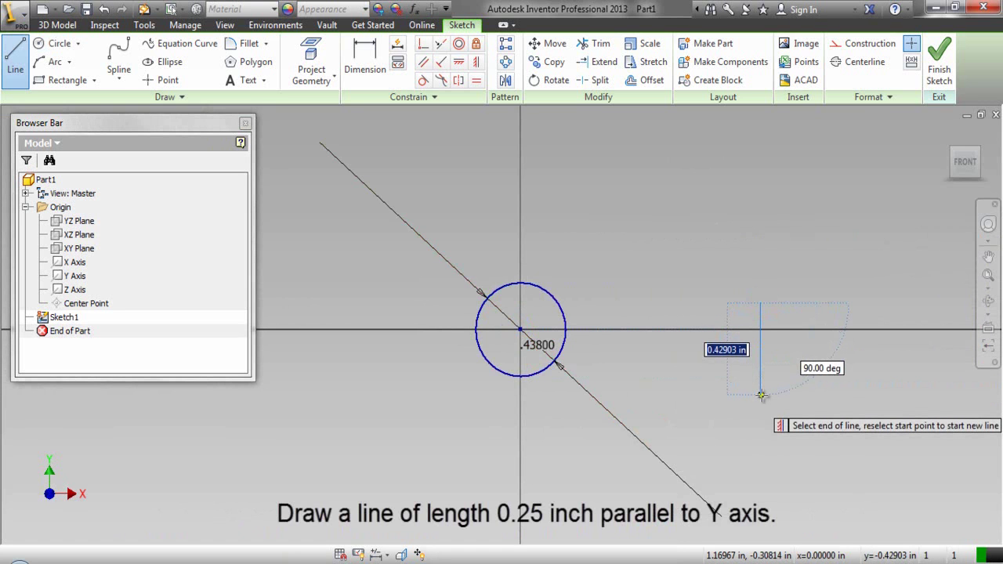
pyautogui.write('.')
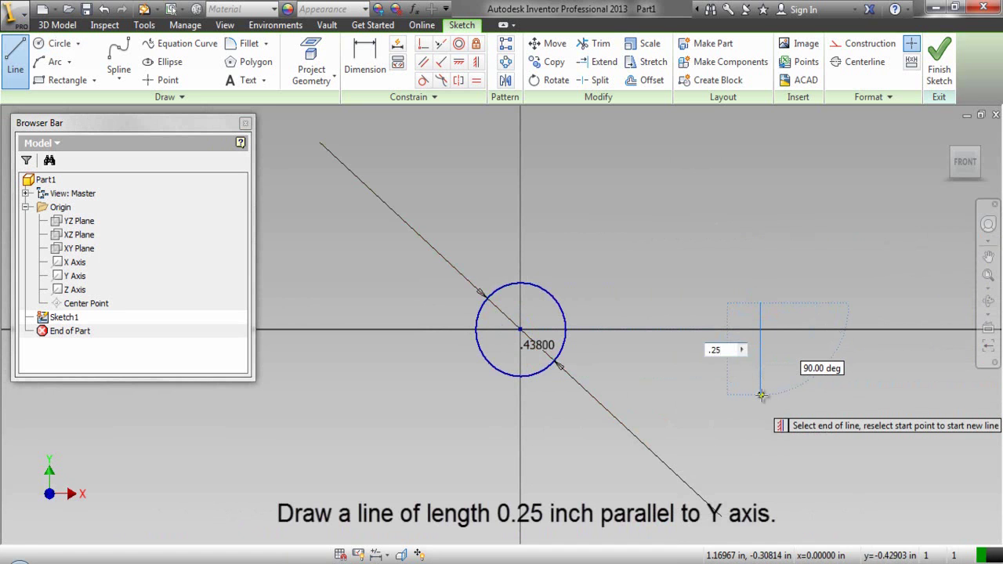
pyautogui.write('25')
pyautogui.press('Return')
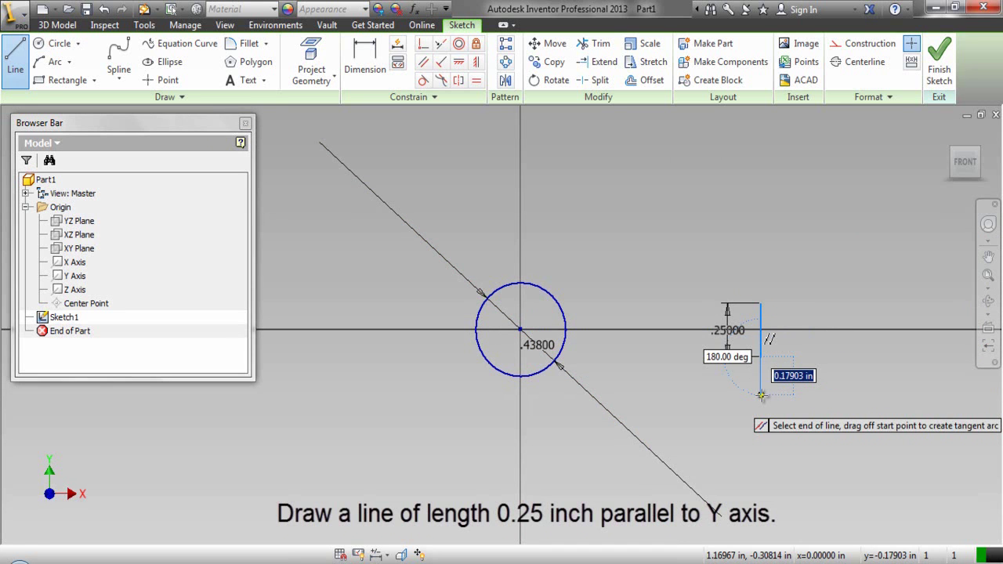
pyautogui.rightClick(798, 346)
pyautogui.click(842, 348)
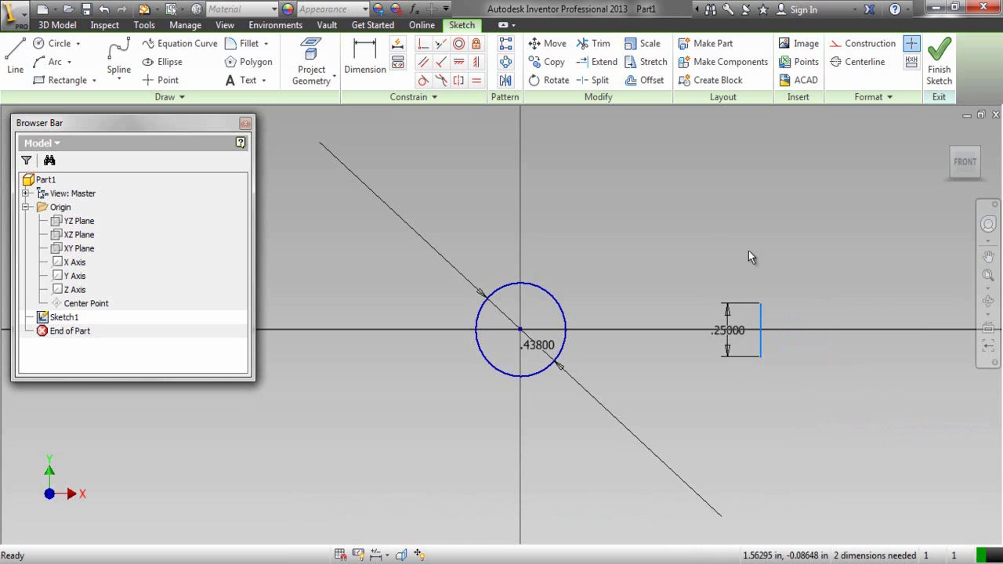
# - Apply a horizontal constraint between the midpoint of the vertical line and the circle's centre
pyautogui.click(456, 63)
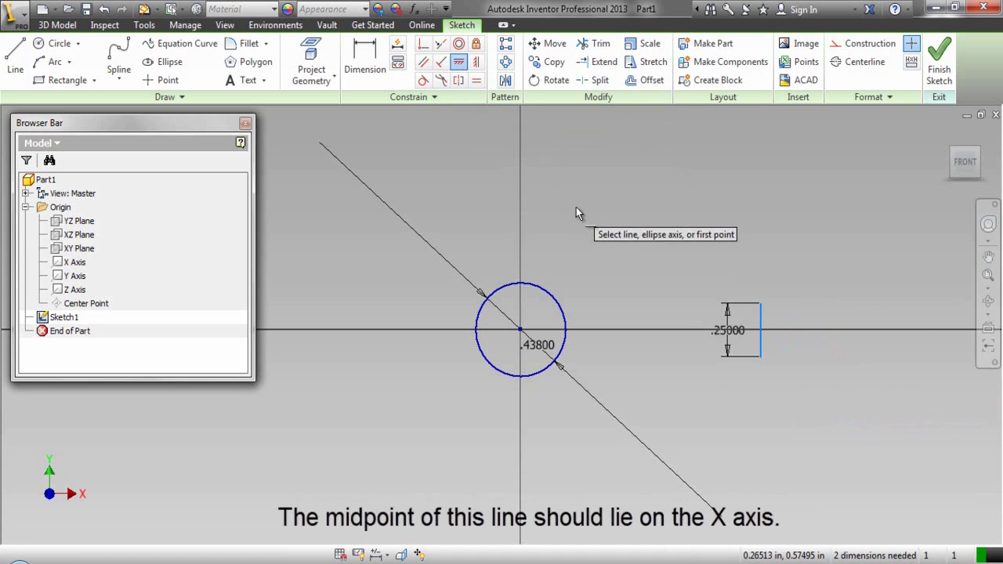
pyautogui.click(760, 330)
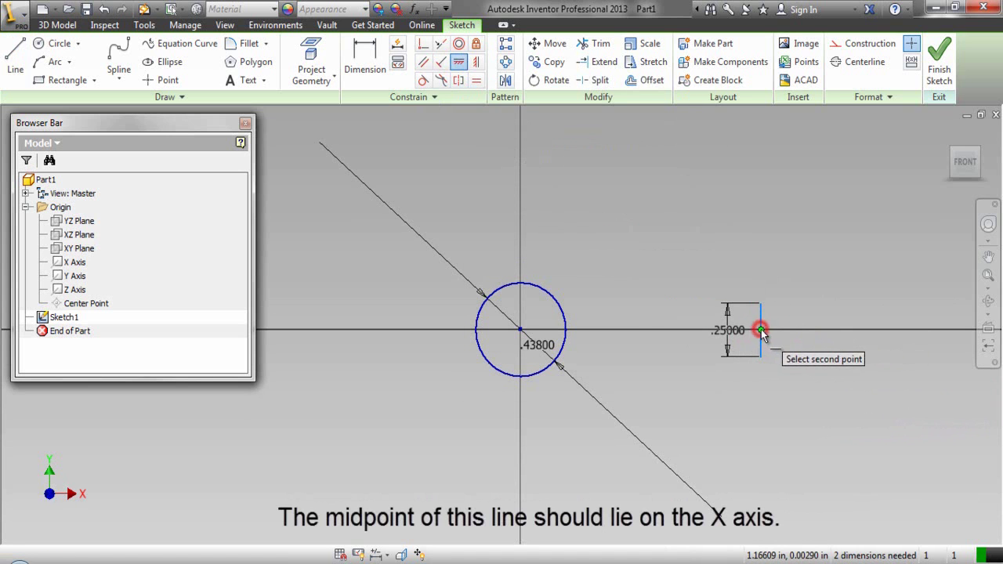
pyautogui.click(520, 330)
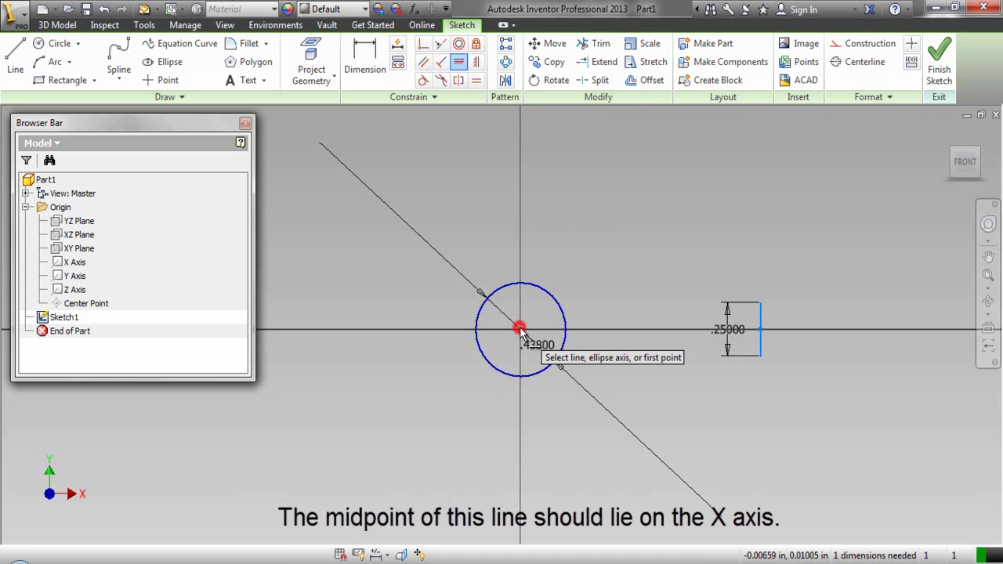
pyautogui.rightClick(624, 276)
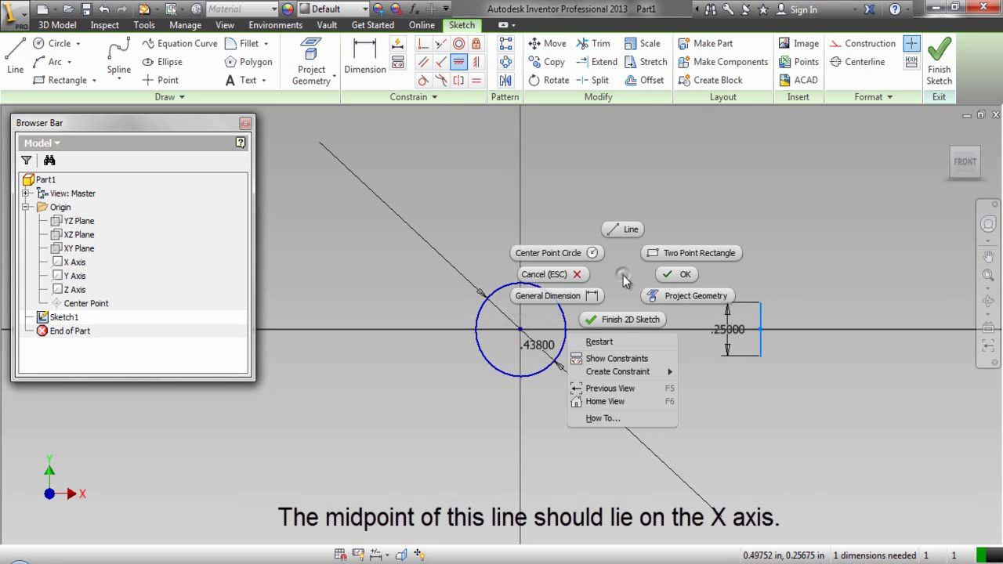
pyautogui.click(673, 278)
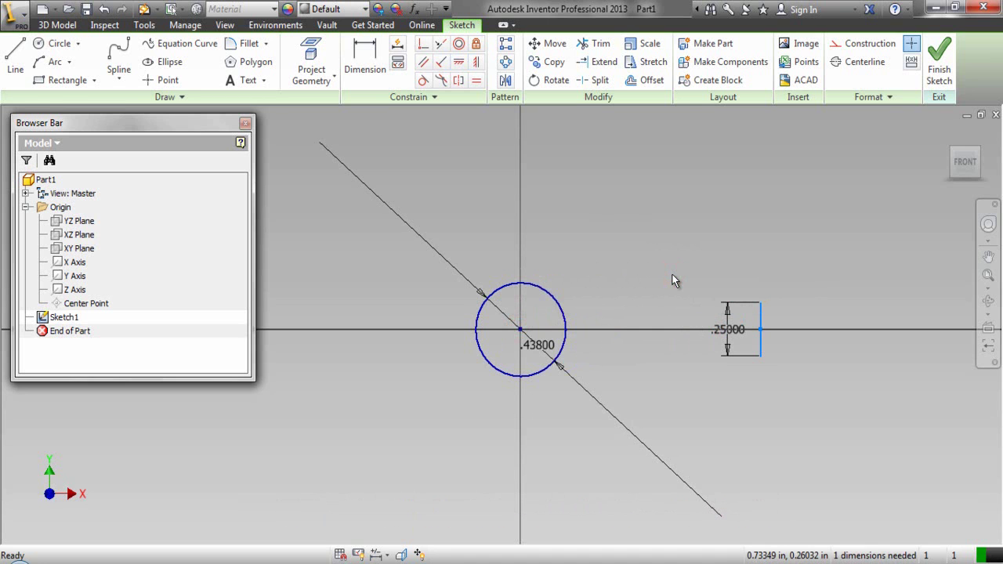
# - Apply a coincident constraint between the upper endpoint of the vertical line and the circle's circumference
pyautogui.click(422, 45)
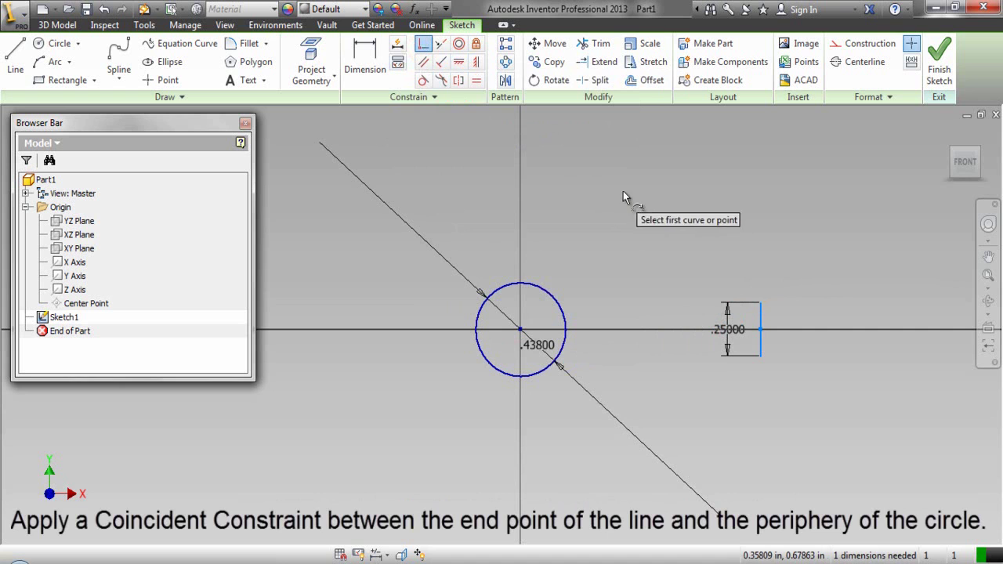
pyautogui.click(760, 303)
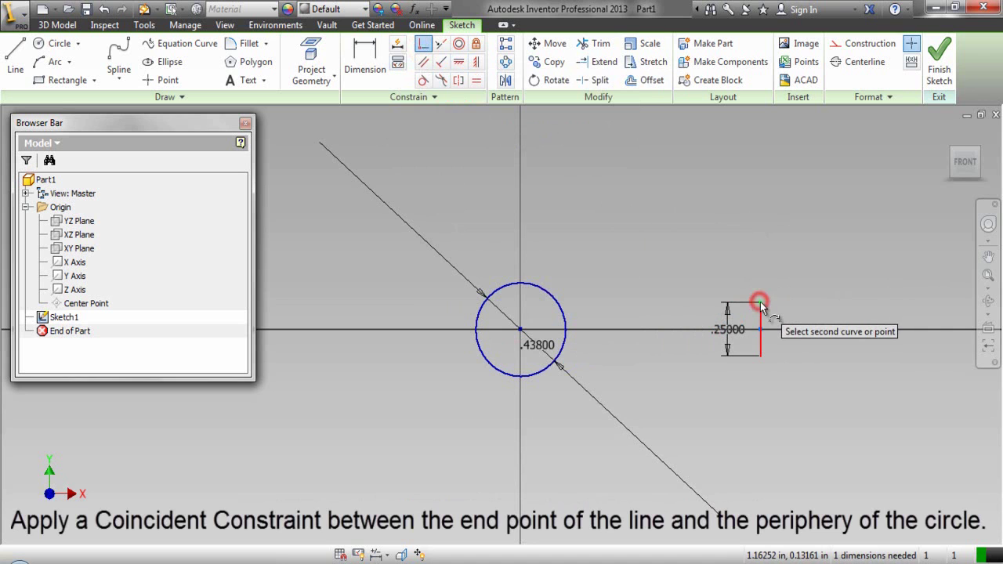
pyautogui.click(562, 313)
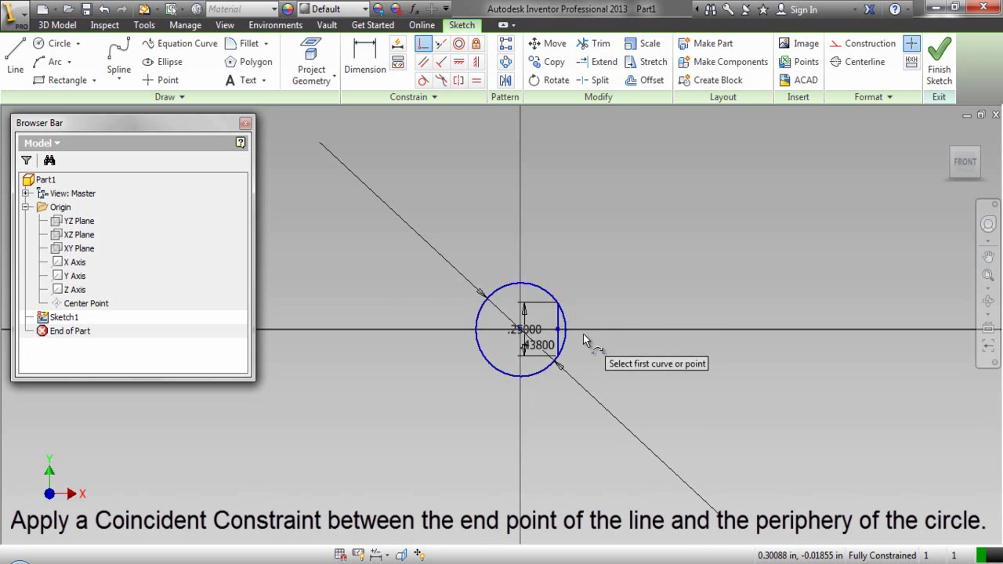
pyautogui.scroll(2, 583, 334)
pyautogui.rightClick(606, 266)
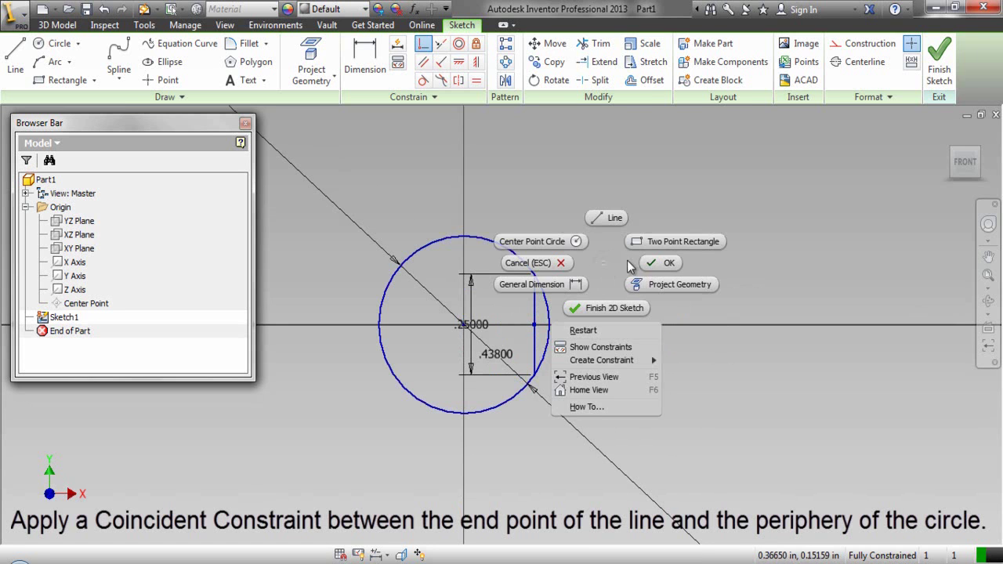
pyautogui.click(650, 263)
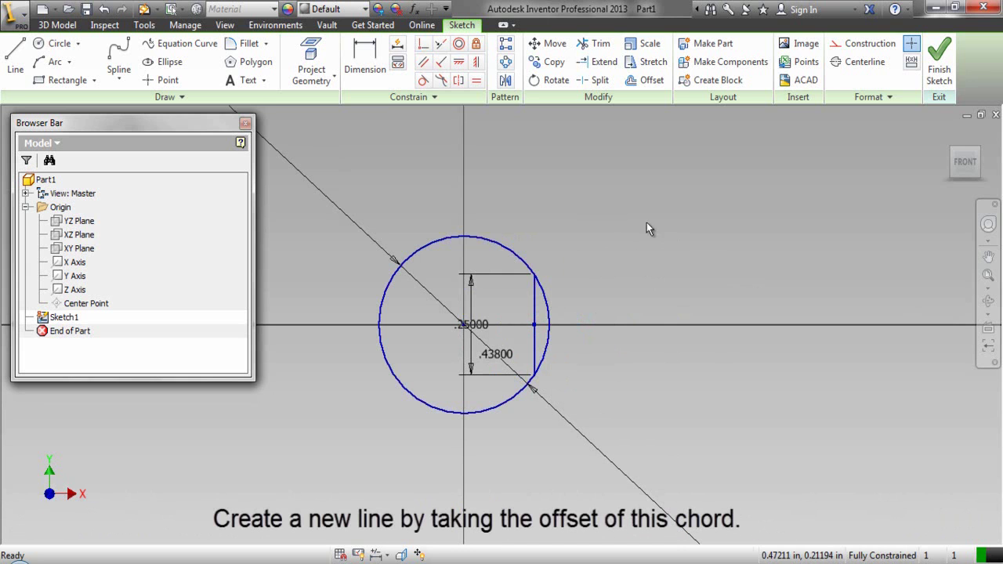
# - Offset the vertical chord about 0.73 in to the right, outside the circle
pyautogui.click(643, 79)
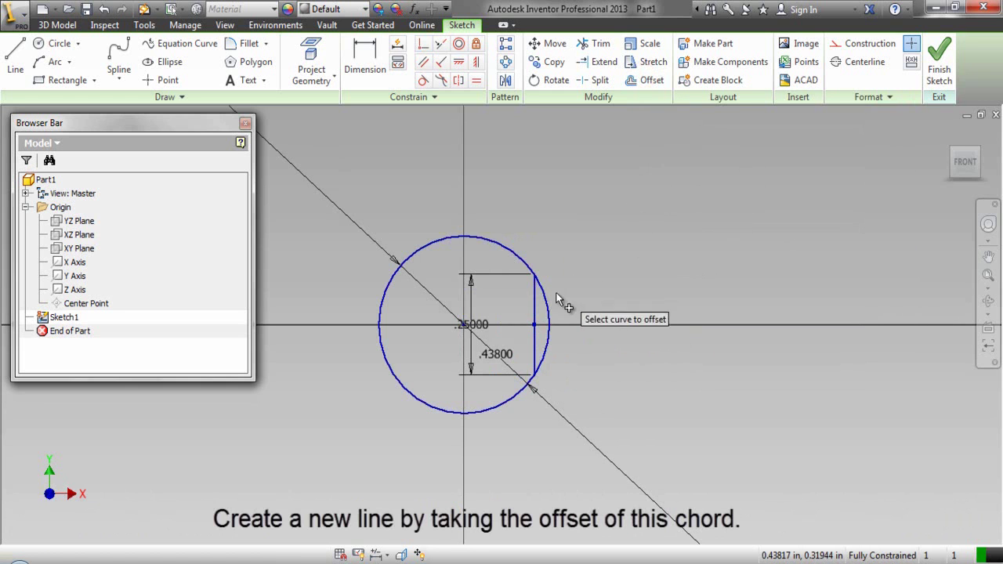
pyautogui.click(533, 309)
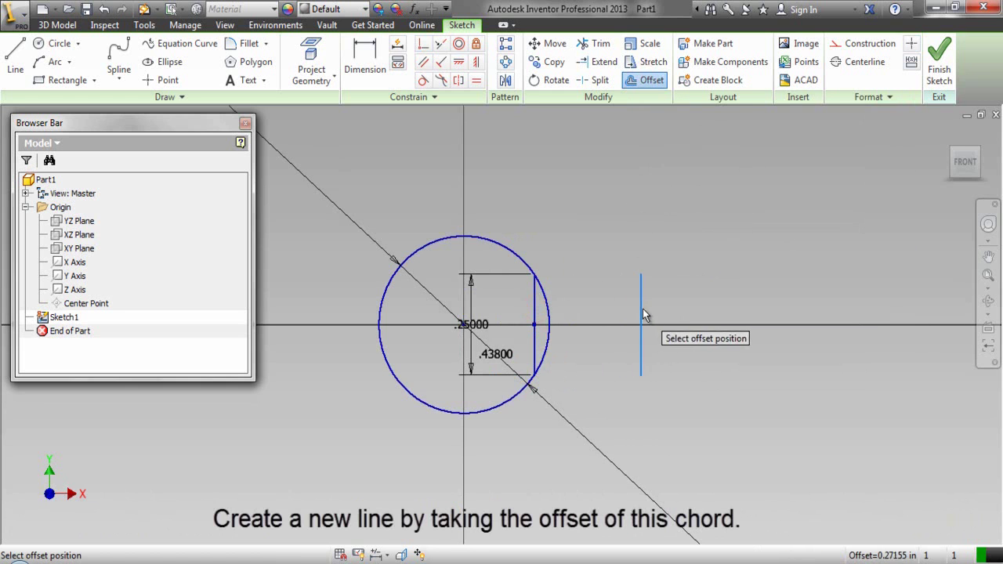
pyautogui.click(819, 334)
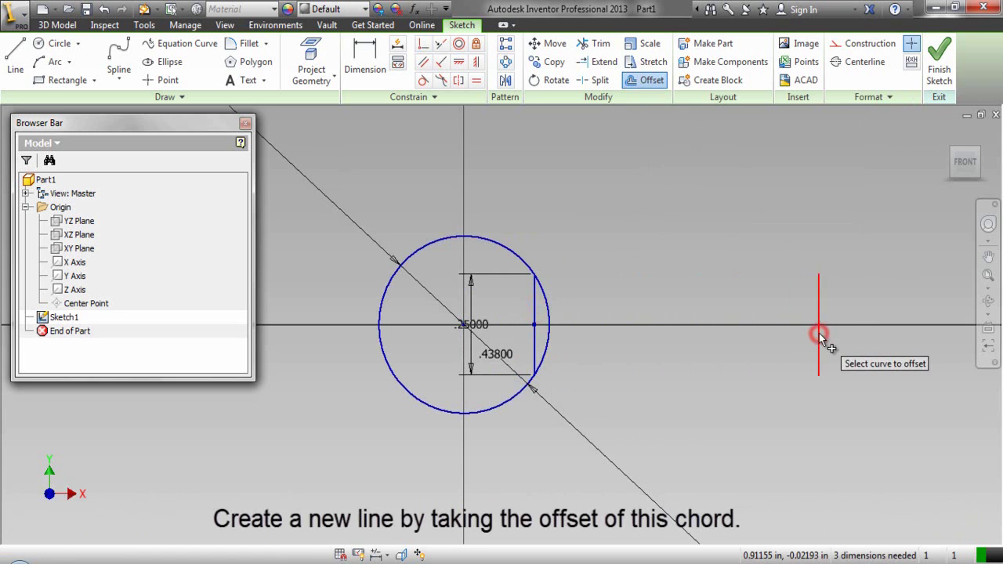
pyautogui.rightClick(687, 234)
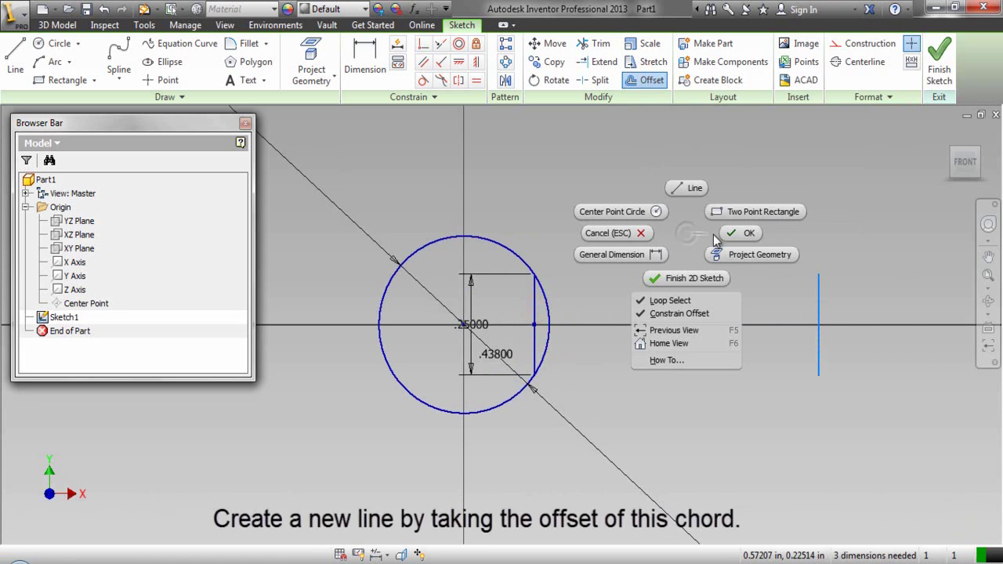
pyautogui.click(739, 235)
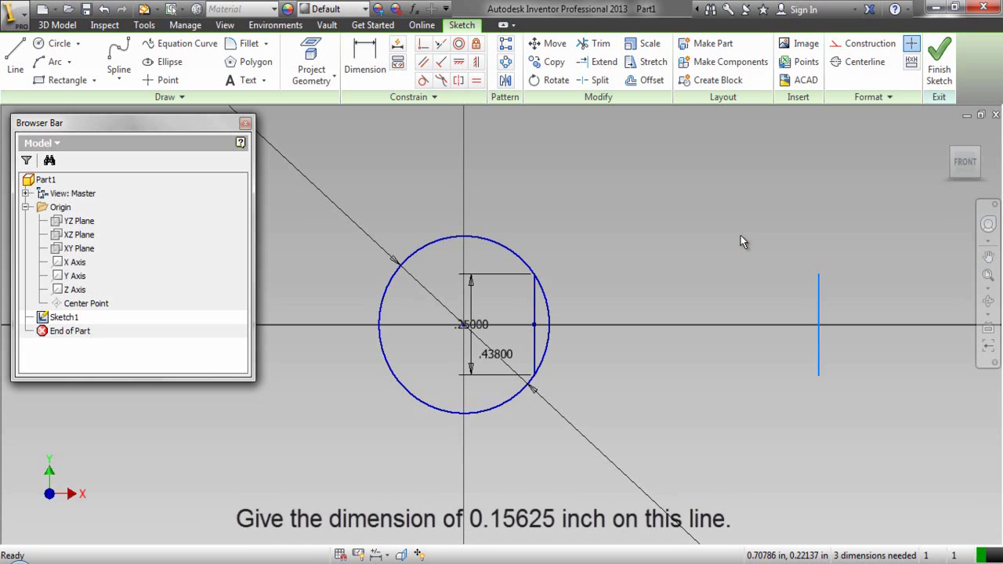
# - Dimension the offset line's length and set it to 0.15625 in
pyautogui.rightClick(645, 223)
pyautogui.click(618, 244)
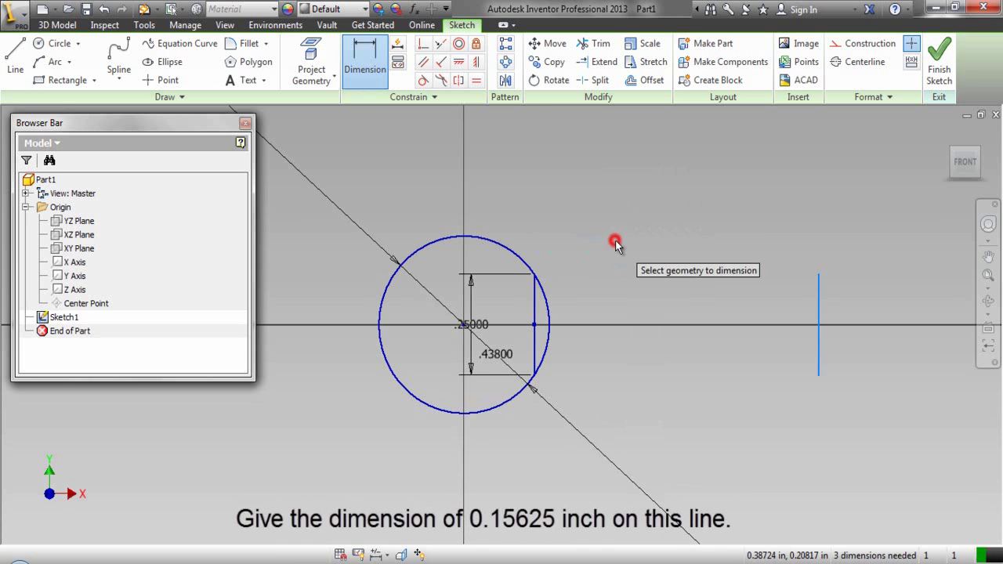
pyautogui.click(817, 314)
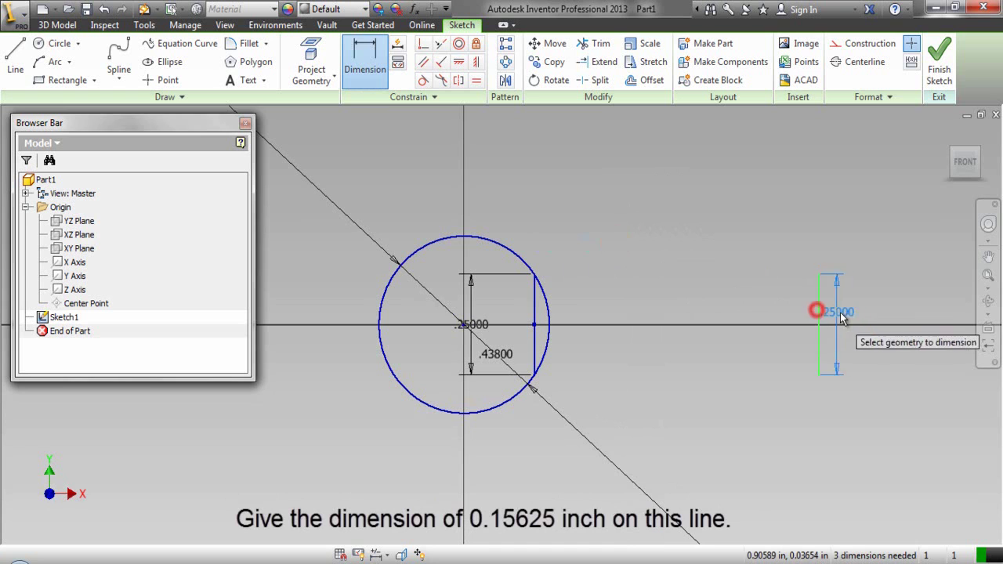
pyautogui.click(858, 312)
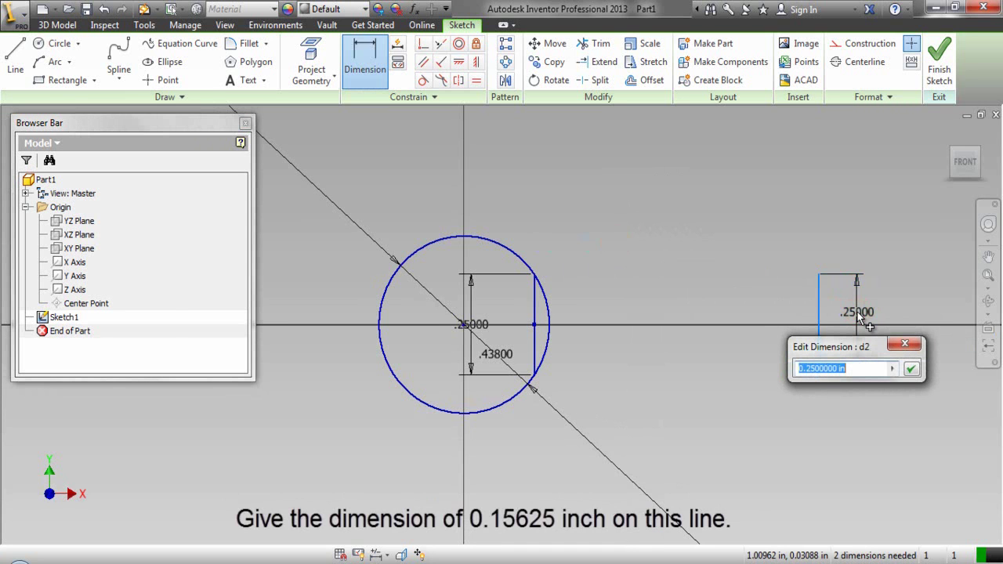
pyautogui.write('0.15625')
pyautogui.click(911, 369)
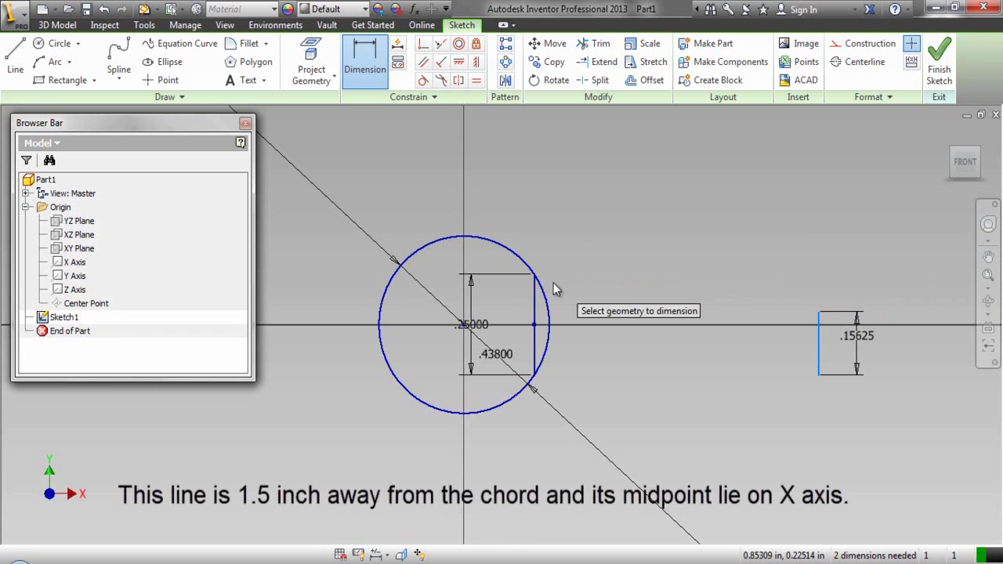
# - Dimension the horizontal distance between the circle's chord and the short vertical line and set it to 1.5 in
pyautogui.click(533, 304)
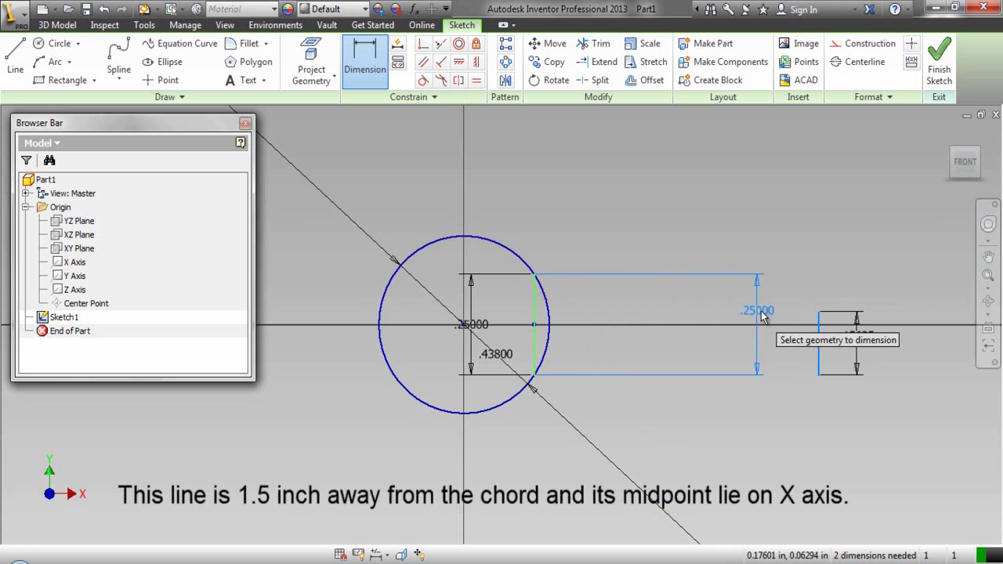
pyautogui.click(823, 332)
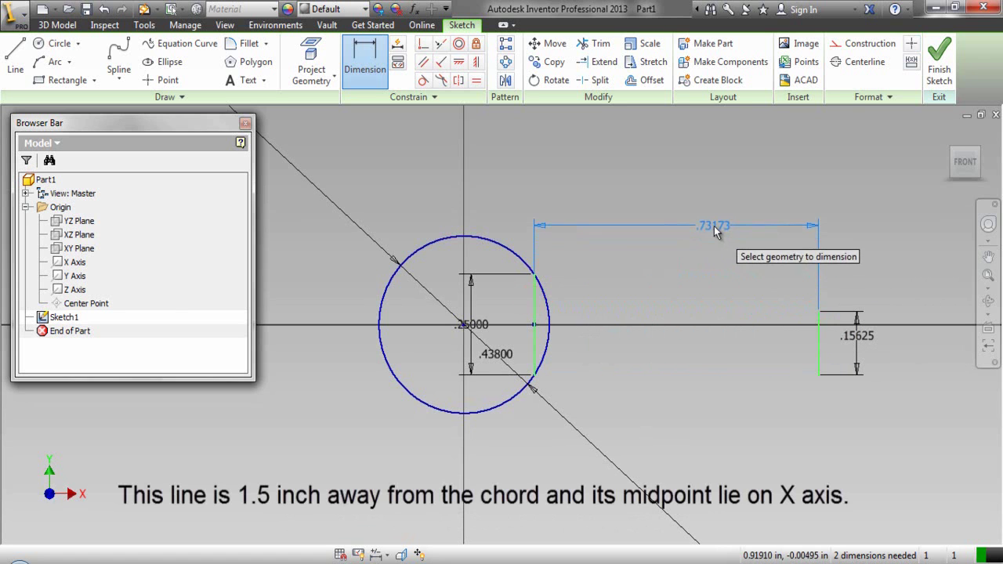
pyautogui.click(709, 225)
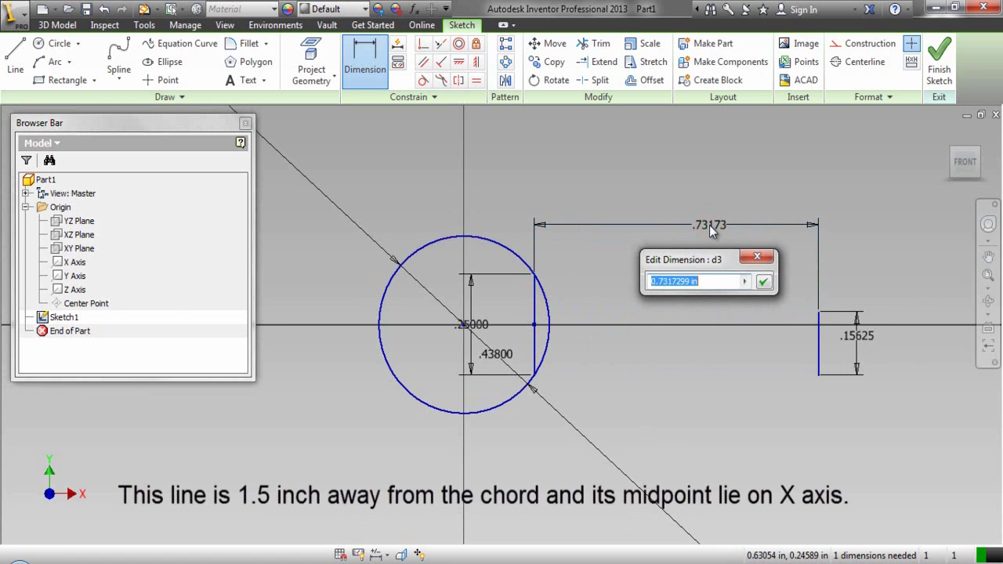
pyautogui.write('1.5')
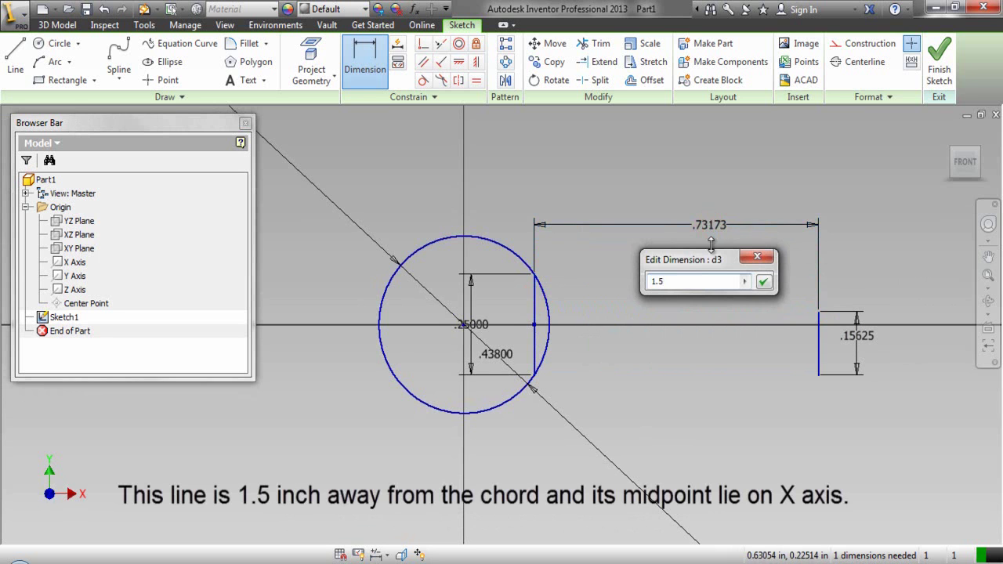
pyautogui.click(762, 281)
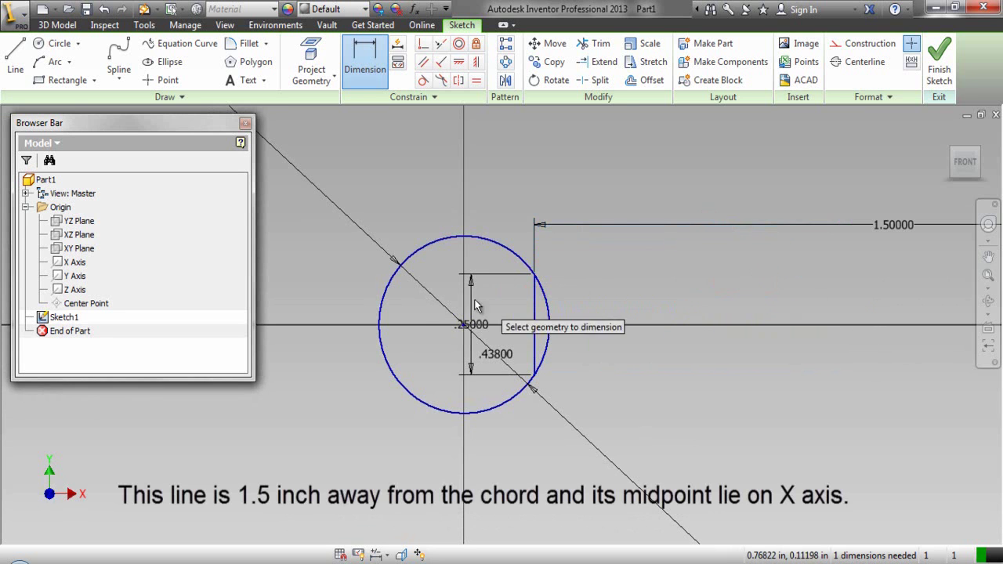
pyautogui.scroll(-2, 437, 300)
pyautogui.rightClick(626, 218)
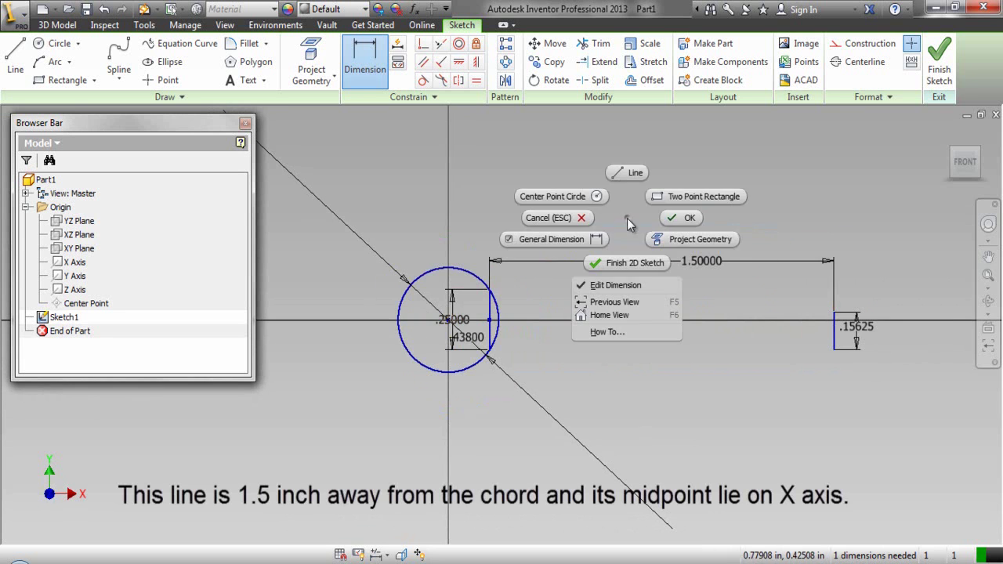
pyautogui.click(675, 222)
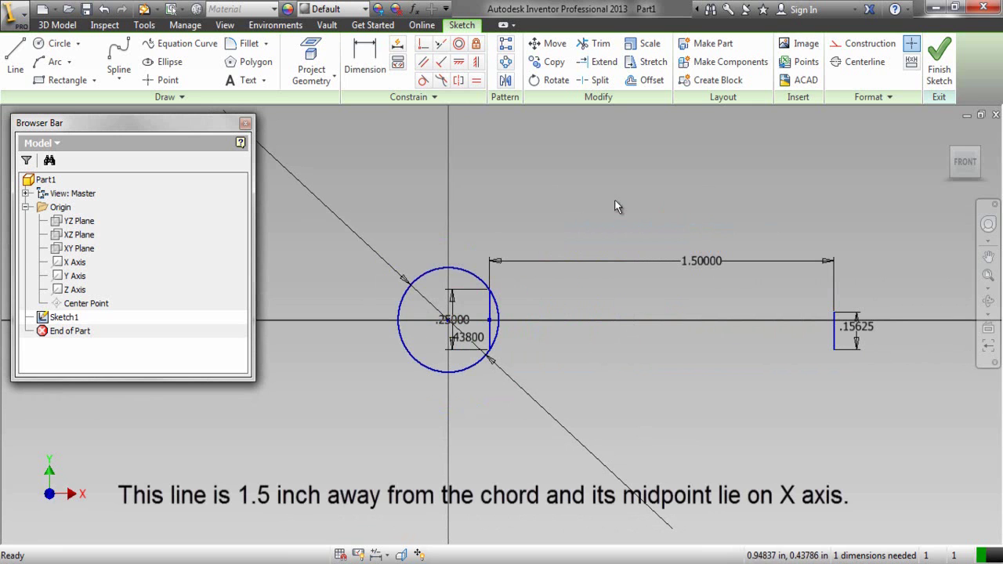
# - Apply a horizontal constraint between the midpoint of the short vertical line and the circle's centre
pyautogui.click(461, 68)
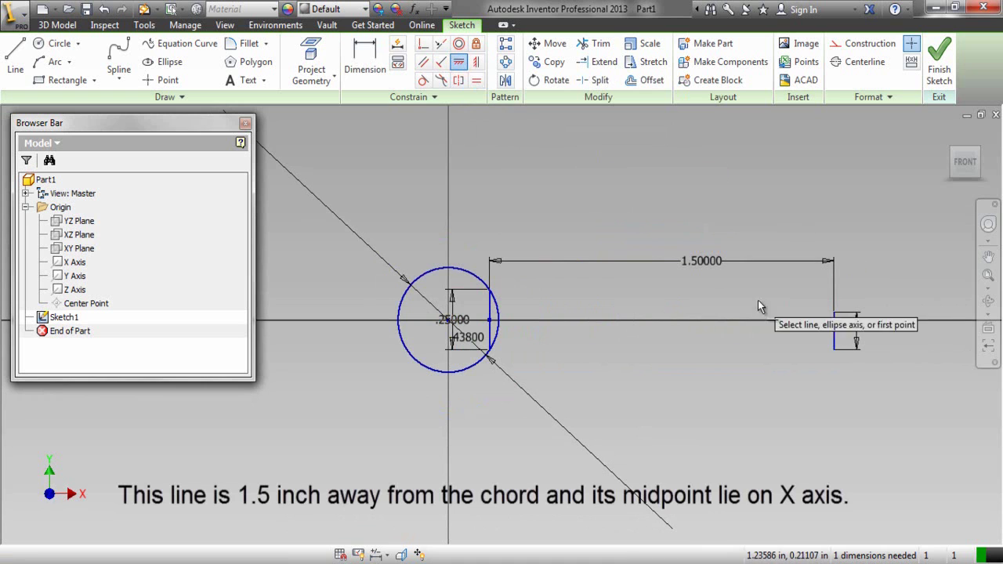
pyautogui.click(833, 331)
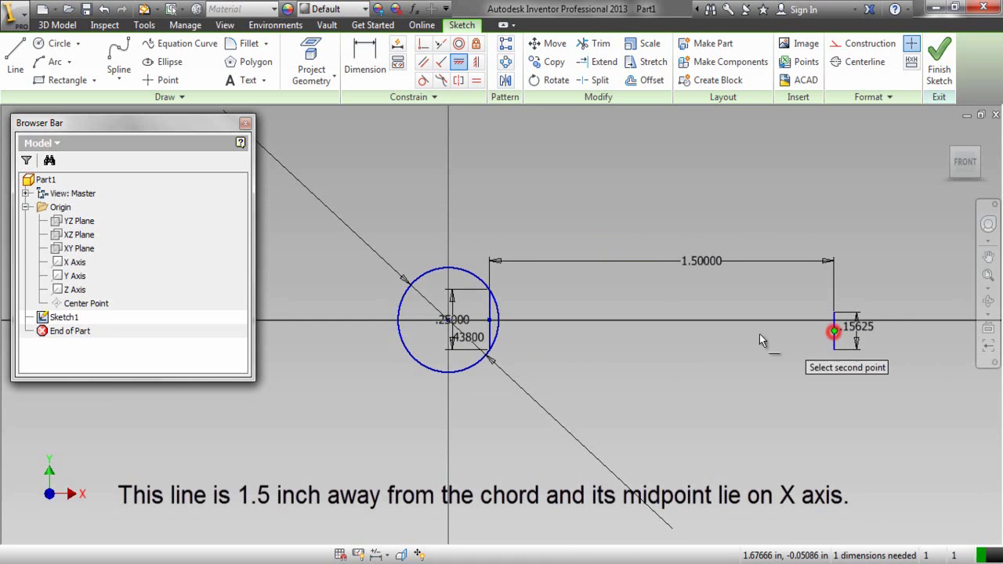
pyautogui.click(448, 321)
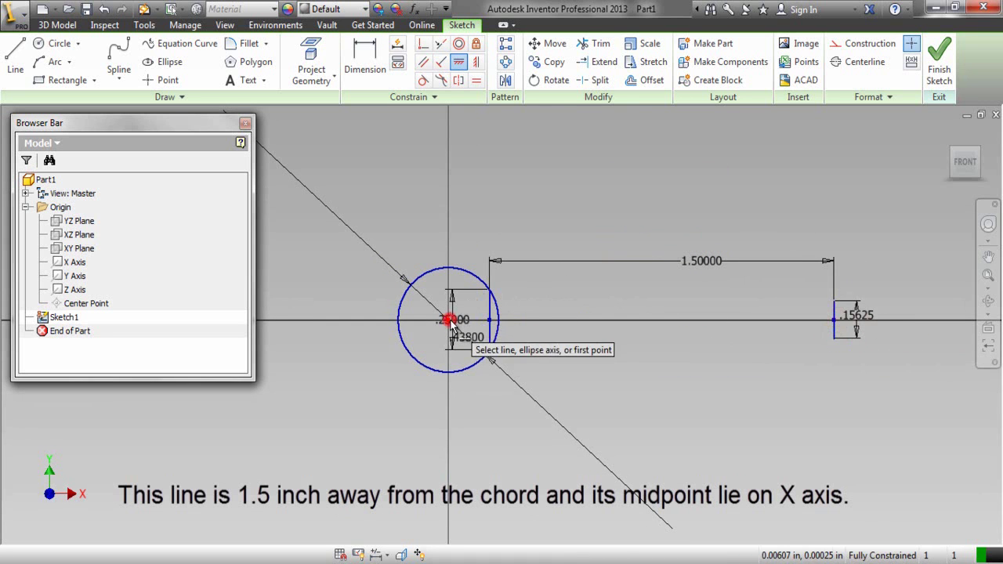
pyautogui.rightClick(616, 295)
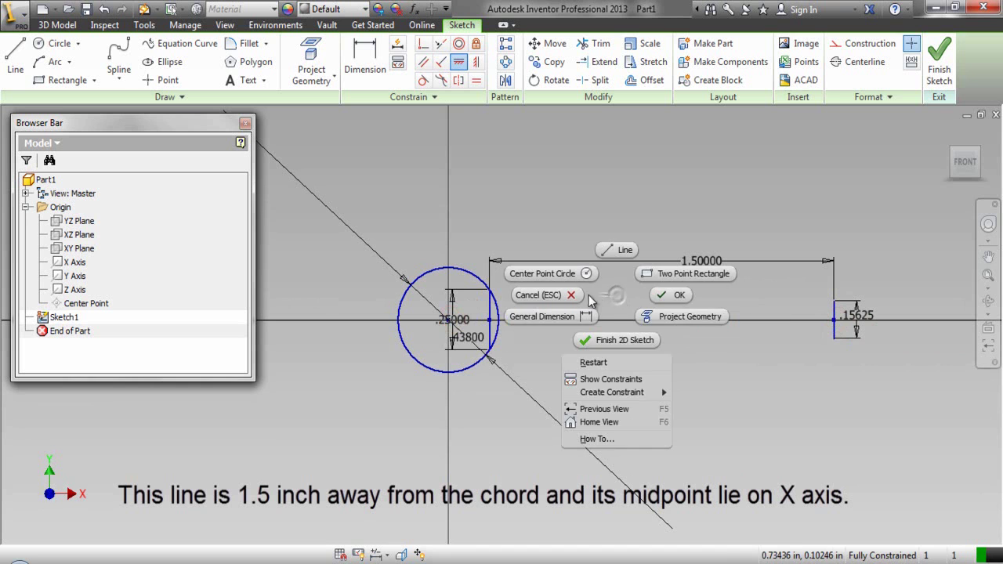
pyautogui.click(662, 300)
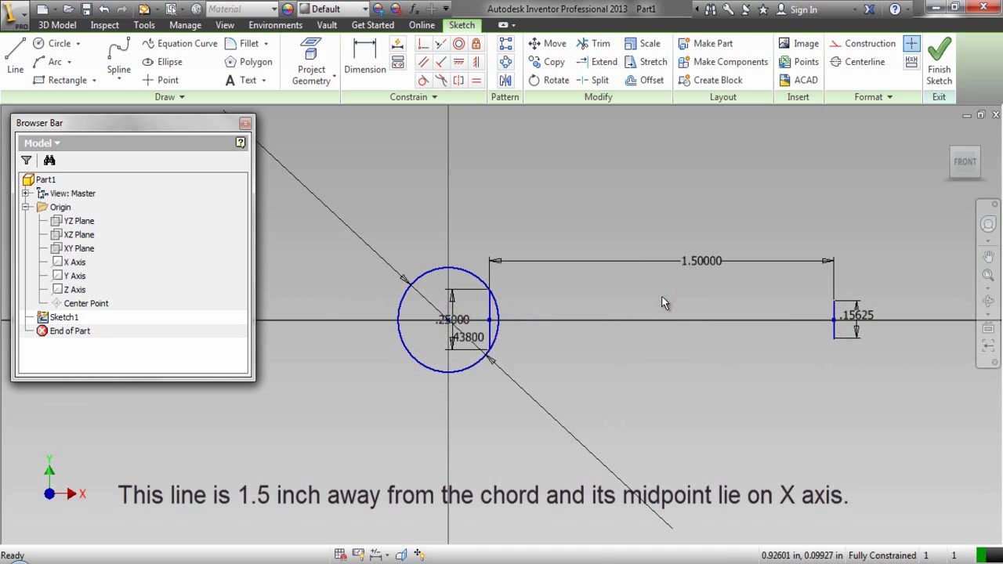
# - Draw two lines joining the upper and lower endpoints of the short vertical line to the matching endpoints of the circle's chord
pyautogui.click(13, 59)
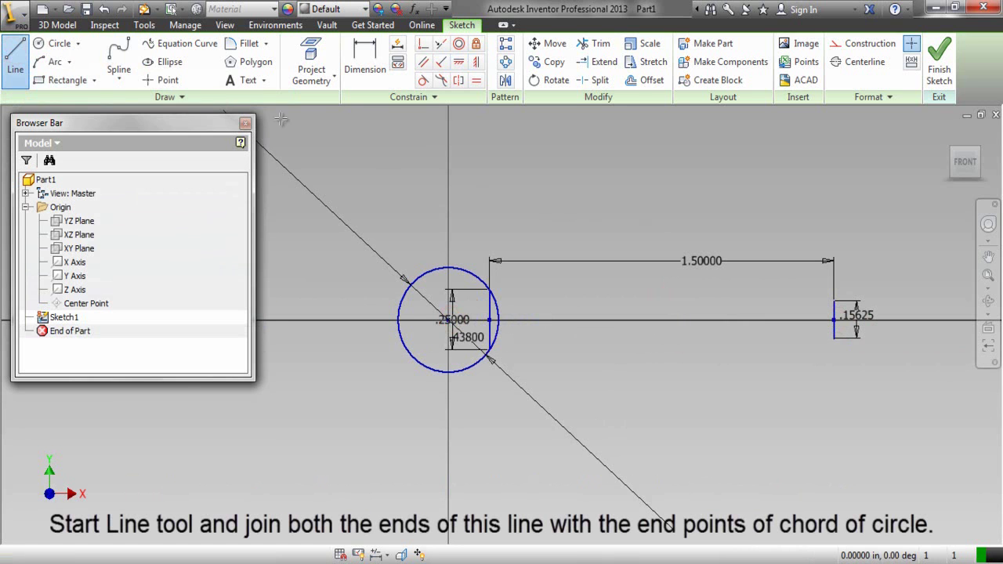
pyautogui.scroll(2, 828, 306)
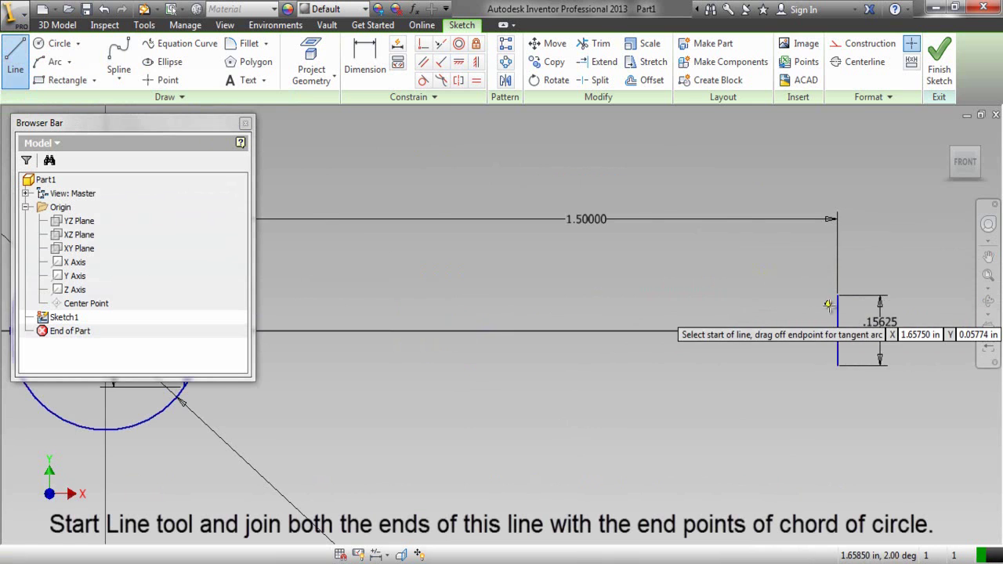
pyautogui.scroll(-2, 838, 296)
pyautogui.click(844, 300)
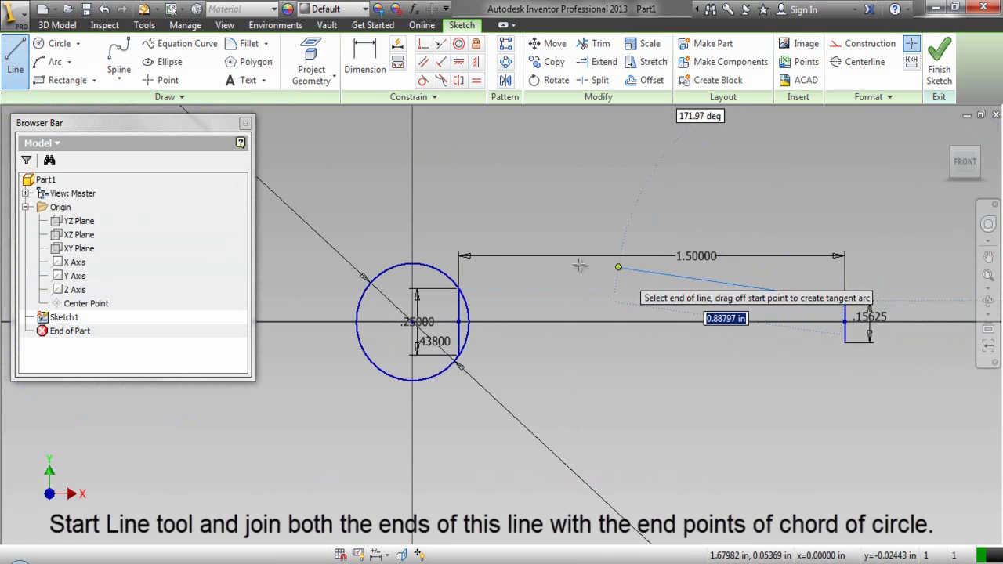
pyautogui.click(459, 289)
pyautogui.click(843, 342)
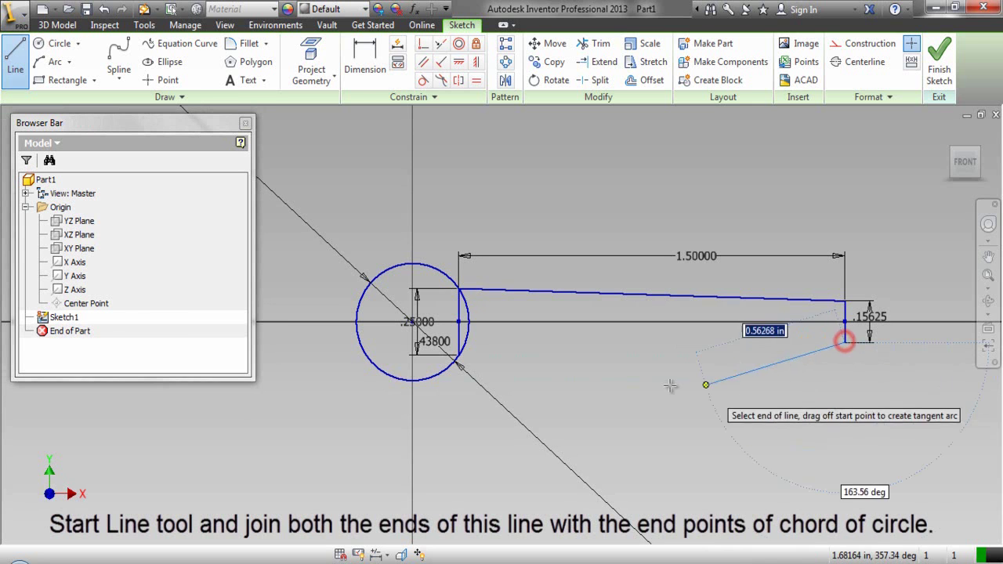
pyautogui.click(459, 354)
pyautogui.rightClick(563, 212)
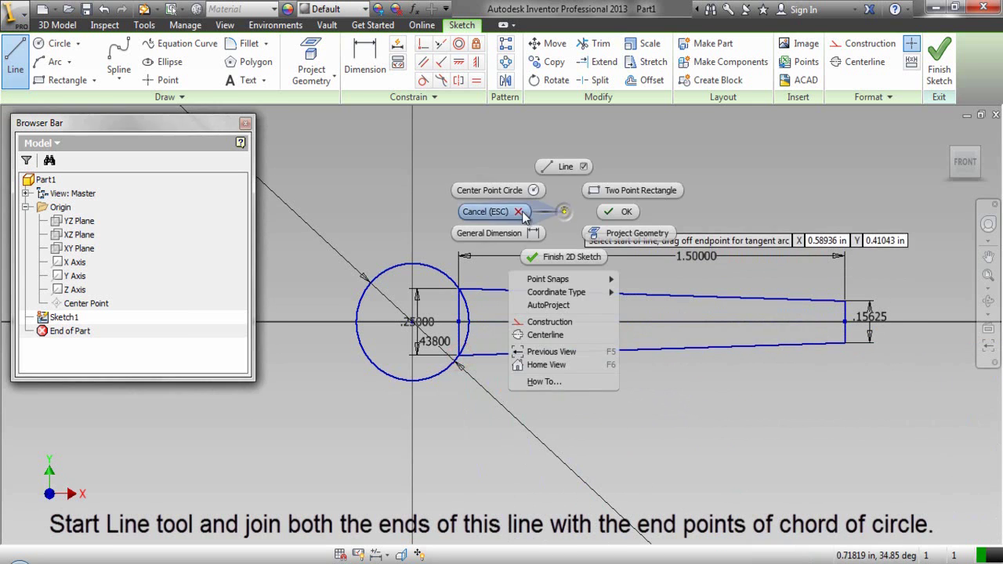
pyautogui.click(617, 213)
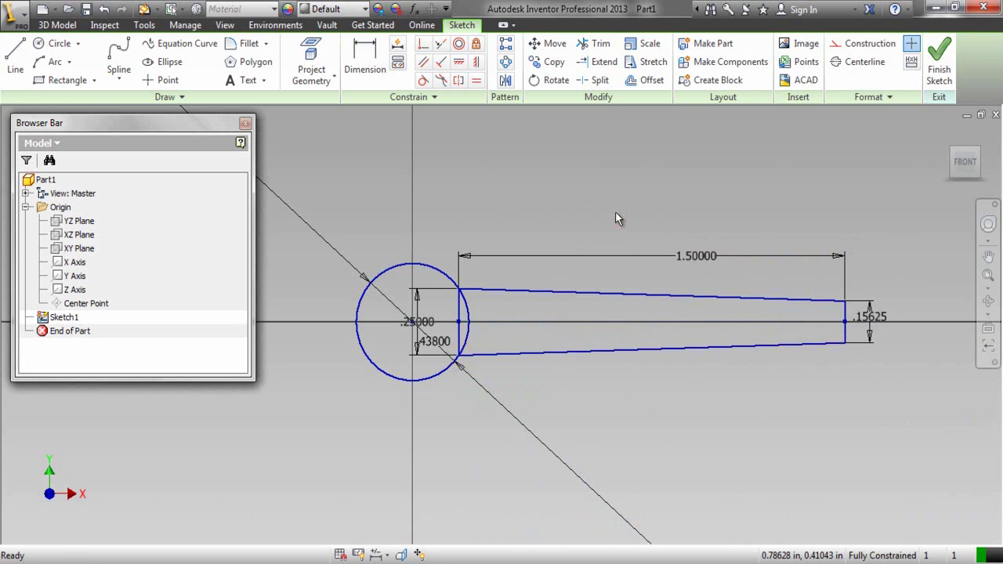
# - Convert the circle, the chord and all the sketched lines into construction geometry
pyautogui.moveTo(309, 190)
pyautogui.mouseDown()
pyautogui.moveTo(463, 268)
pyautogui.moveTo(879, 423)
pyautogui.moveTo(906, 446)
pyautogui.mouseUp()
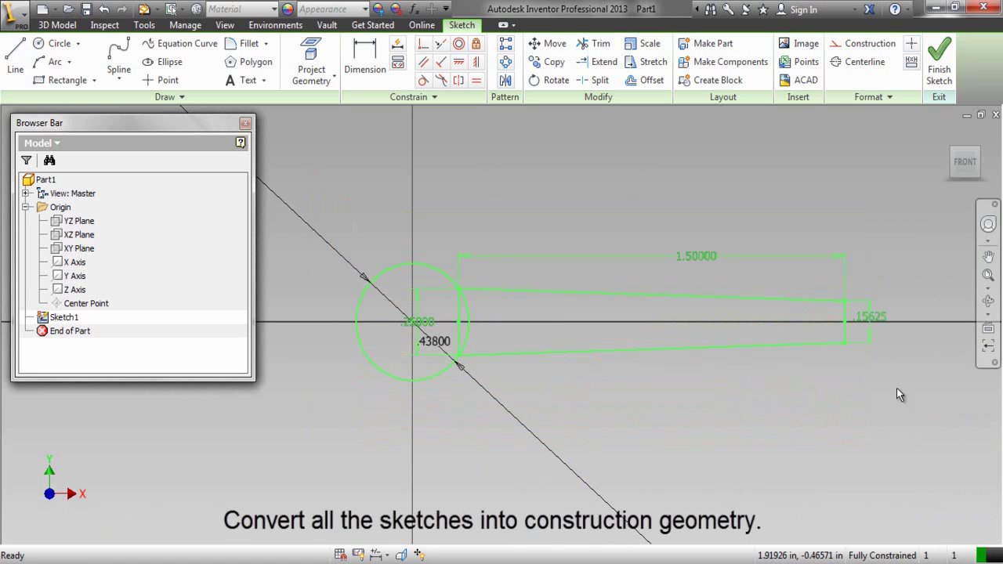
pyautogui.click(865, 47)
pyautogui.click(642, 194)
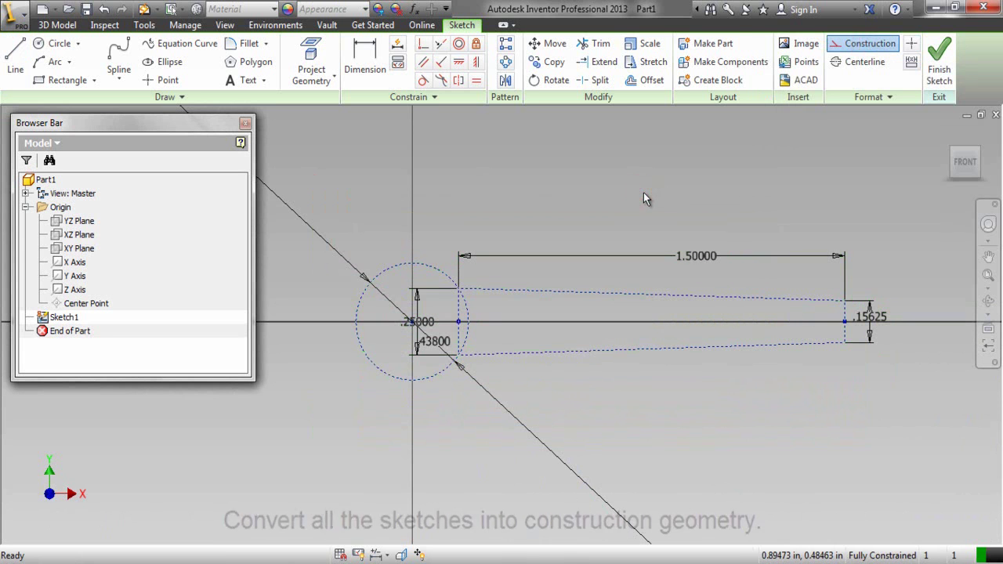
# - Draw a centre point arc about the origin from the chord's upper endpoint around the circle's far side to its lower endpoint
pyautogui.click(69, 62)
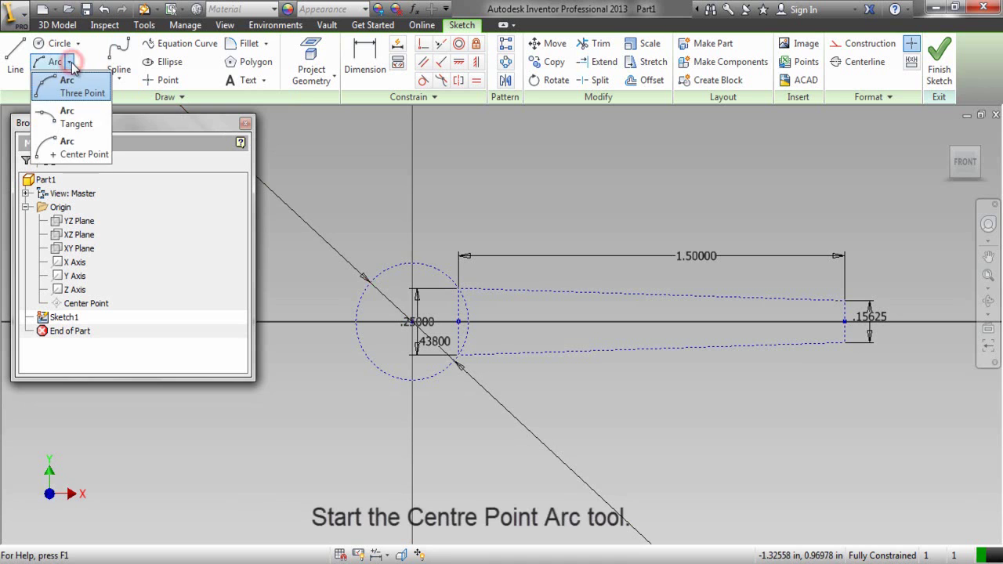
pyautogui.click(67, 151)
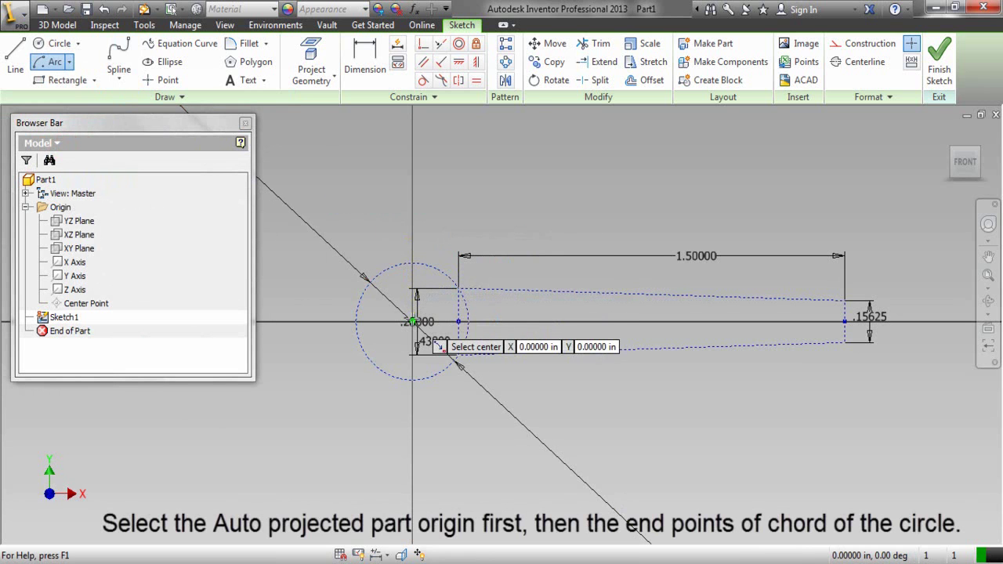
pyautogui.click(412, 321)
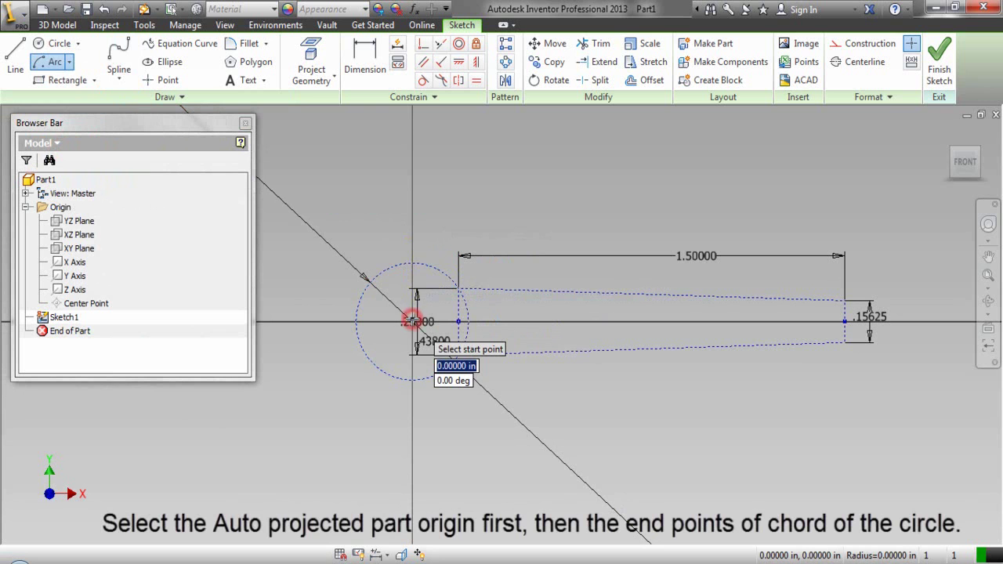
pyautogui.click(458, 288)
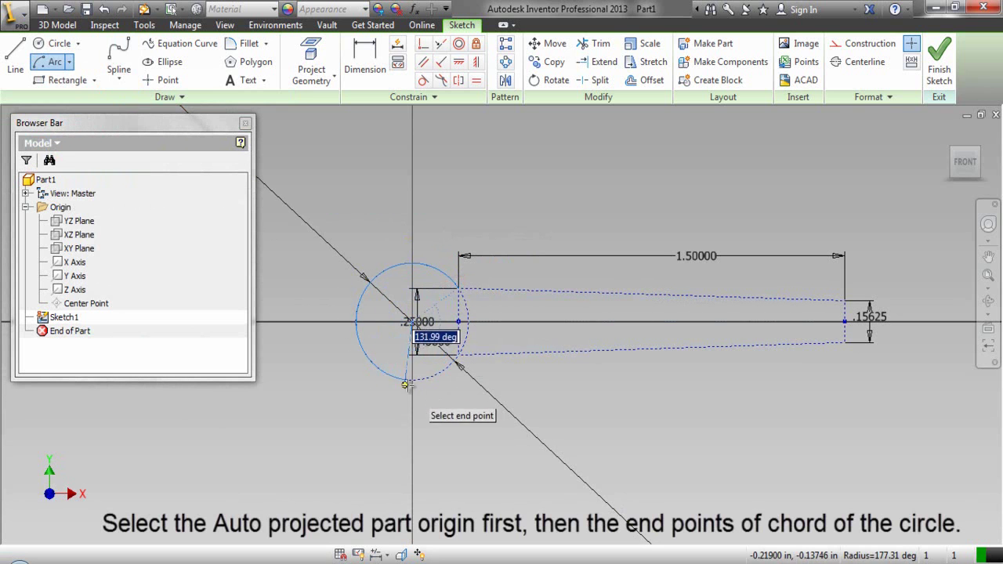
pyautogui.click(458, 355)
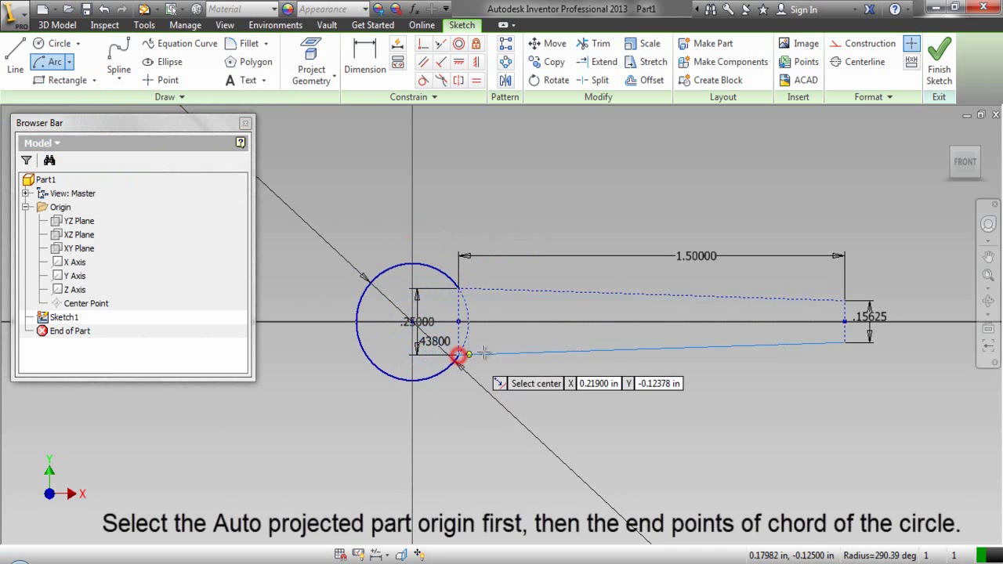
pyautogui.rightClick(510, 203)
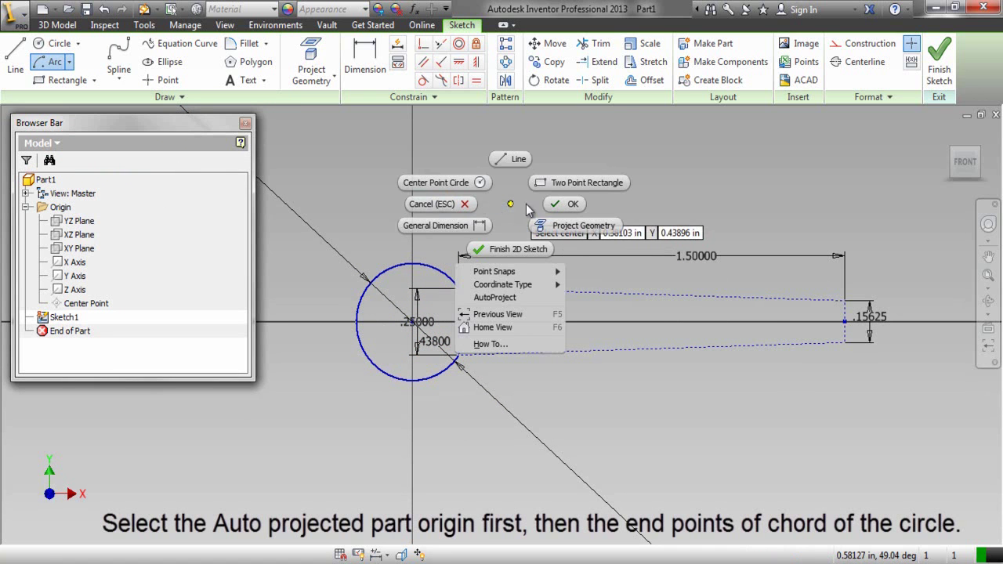
pyautogui.click(557, 203)
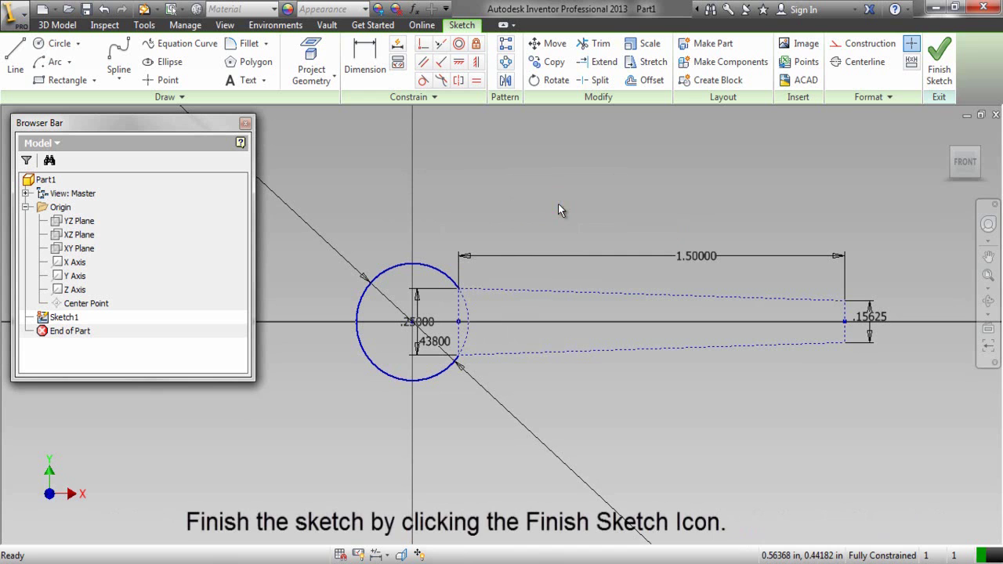
# - Finish the sketch and collapse all the entries in the model browser
pyautogui.click(940, 69)
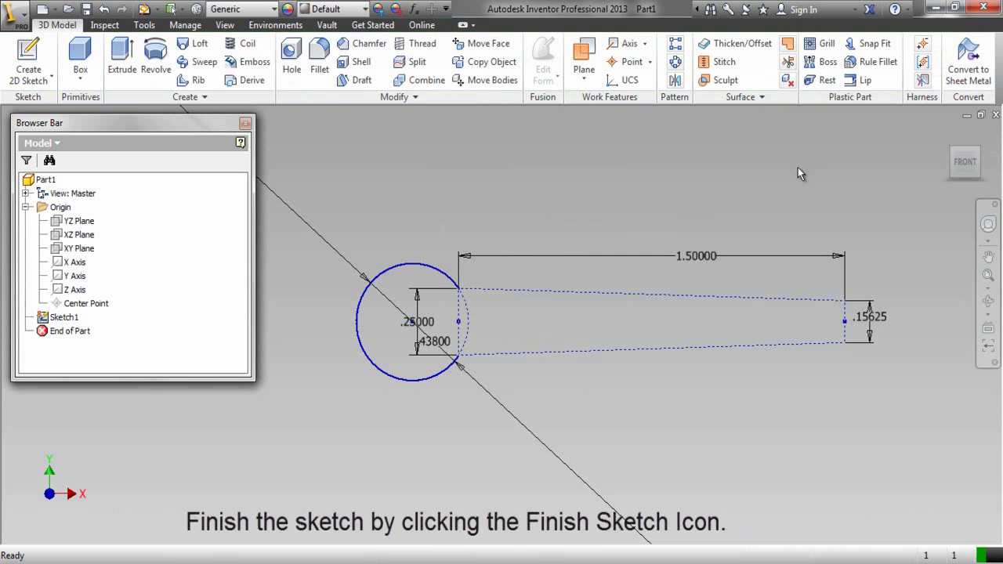
pyautogui.rightClick(179, 231)
pyautogui.click(221, 394)
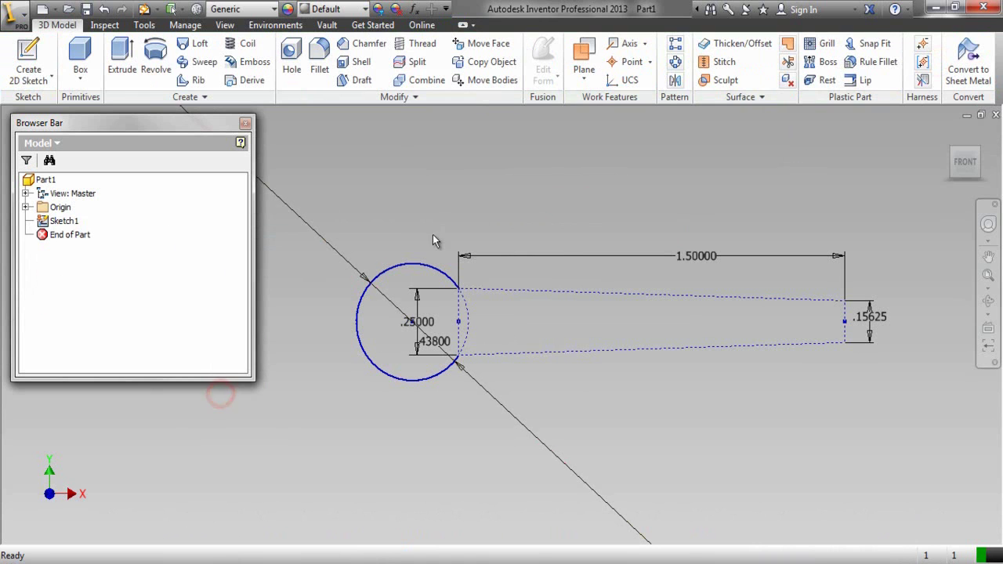
# - Switch to an isometric view and create a new sketch on the XZ plane
pyautogui.click(978, 157)
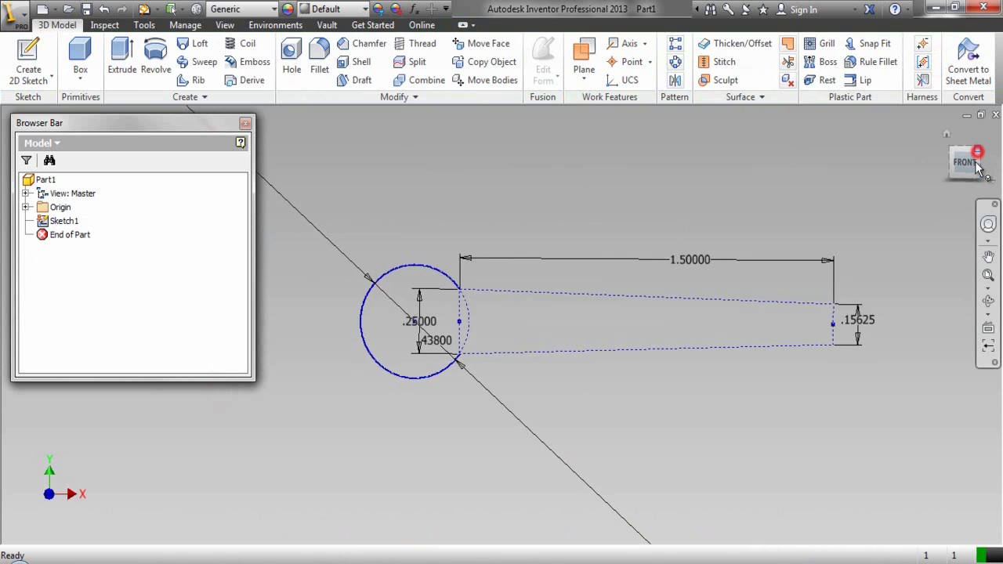
pyautogui.scroll(-1, 505, 335)
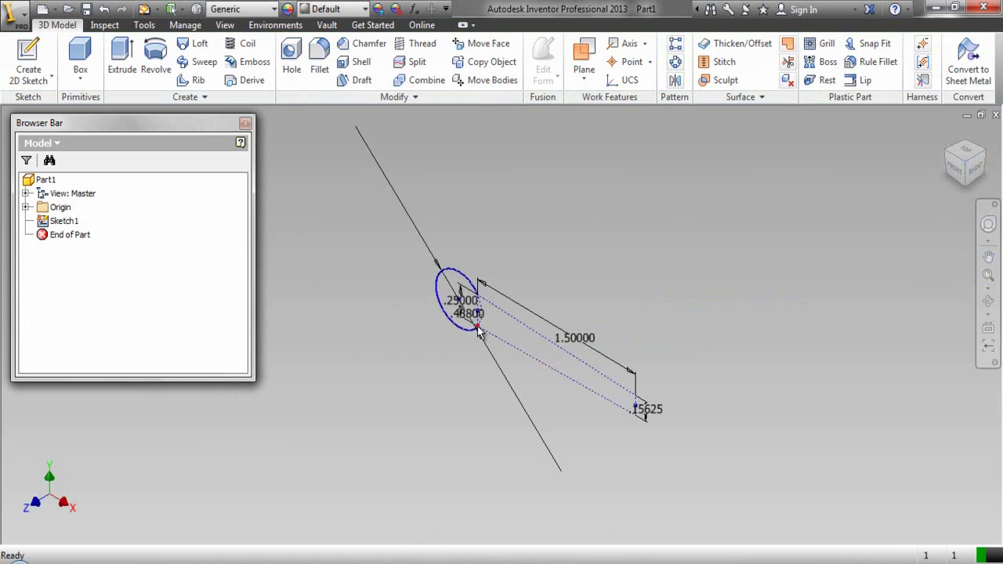
pyautogui.scroll(-3, 477, 330)
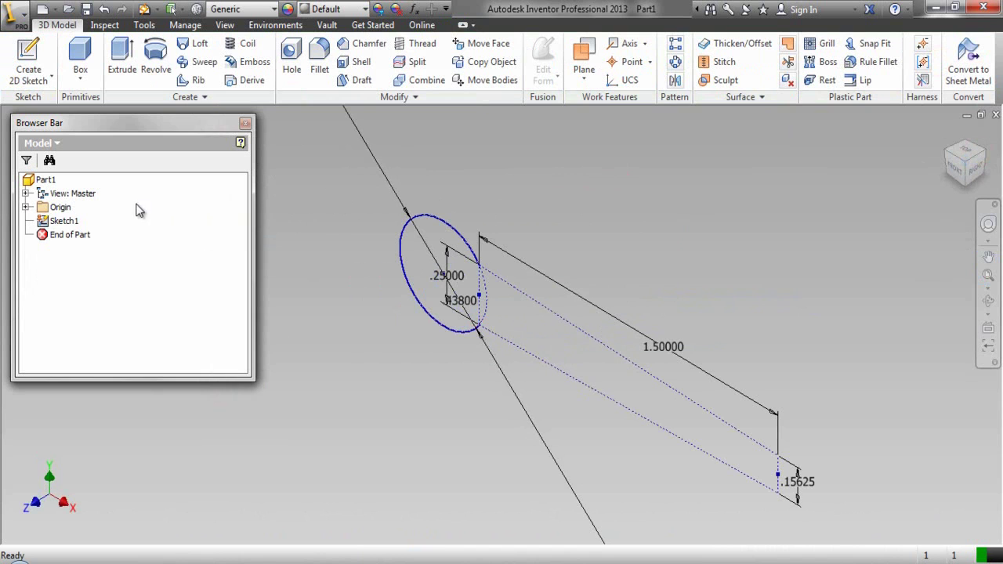
pyautogui.click(63, 208)
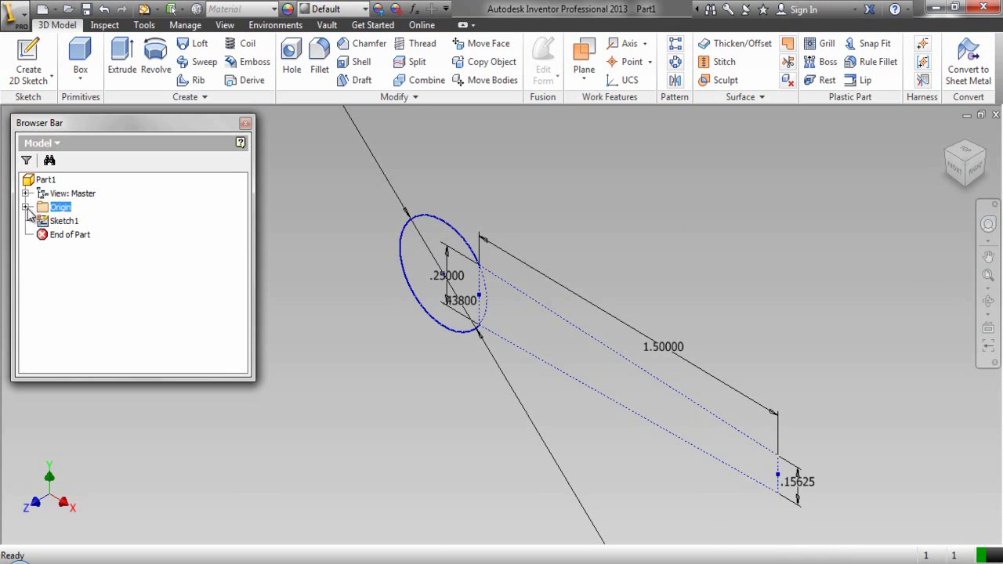
pyautogui.click(26, 206)
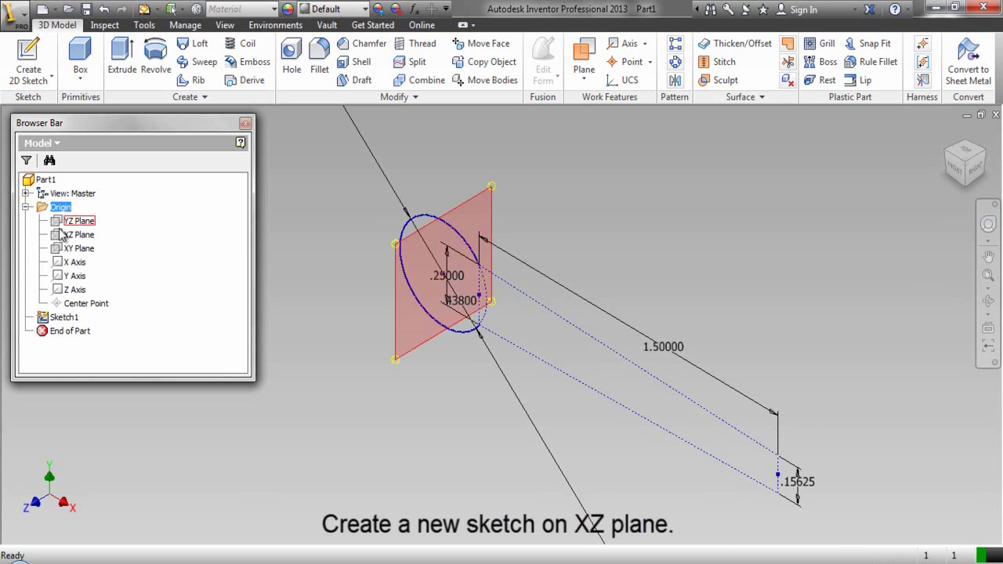
pyautogui.click(67, 235)
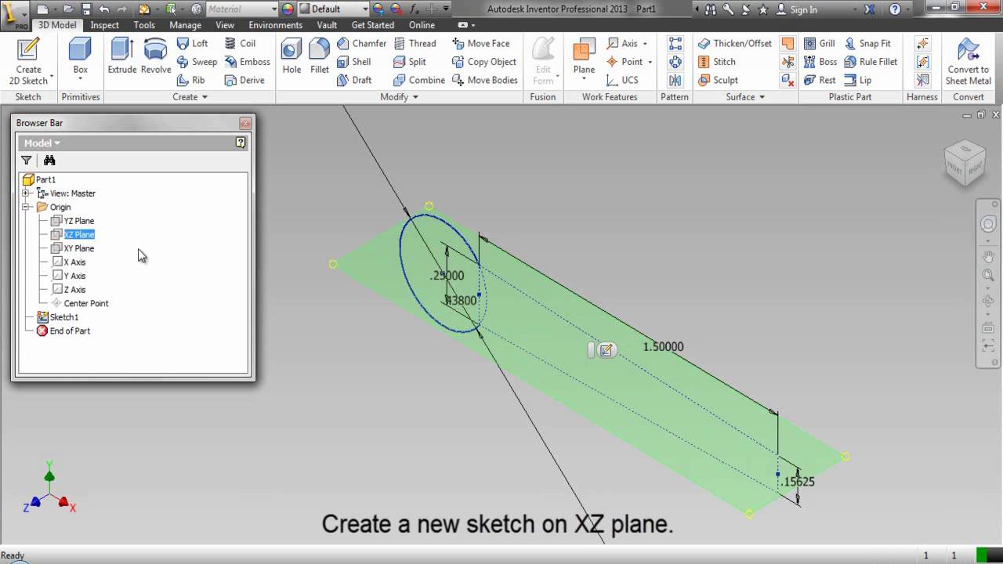
pyautogui.click(605, 352)
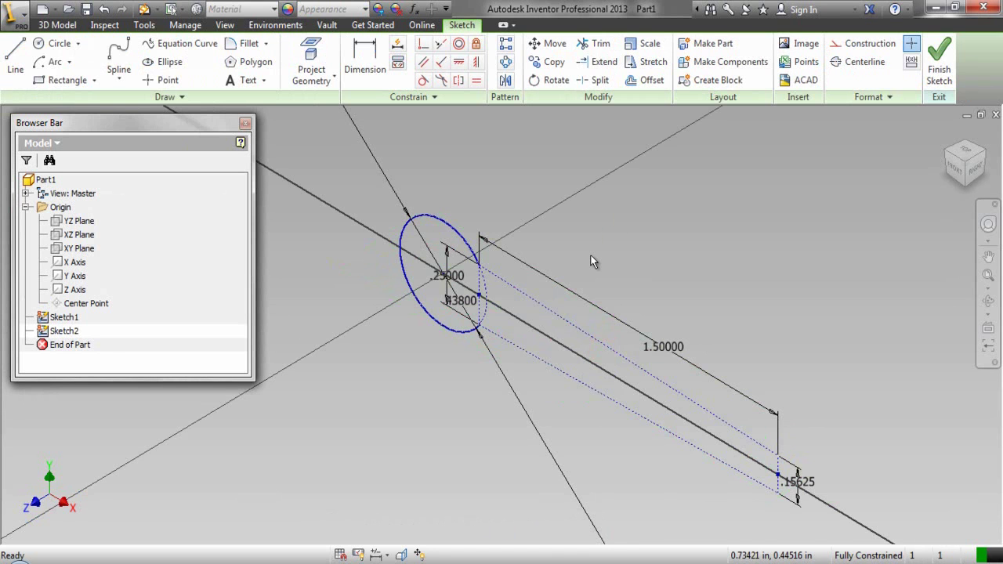
# - Project the centre point arc, rather than the overlapping construction circle, into the XZ plane sketch
pyautogui.rightClick(519, 159)
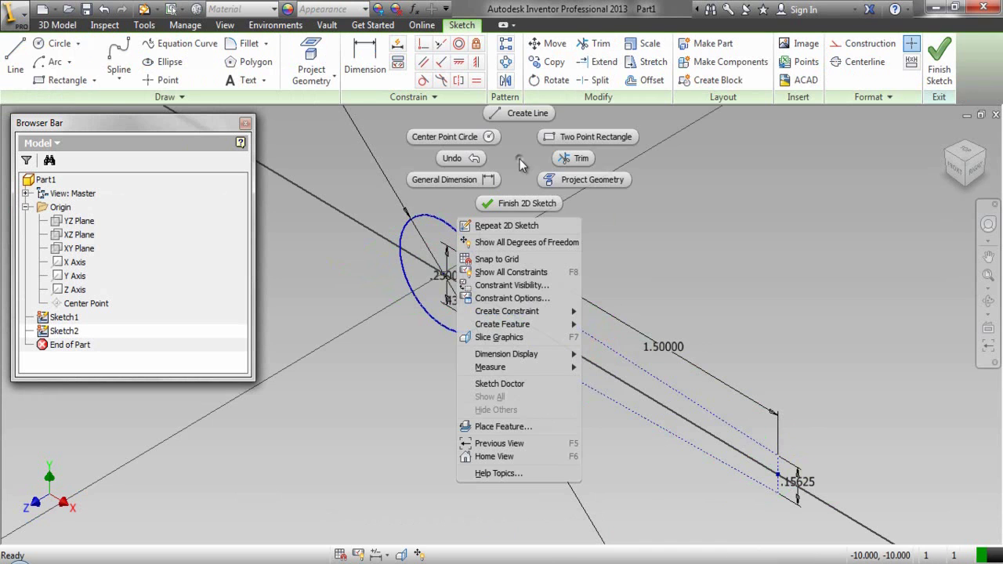
pyautogui.click(549, 179)
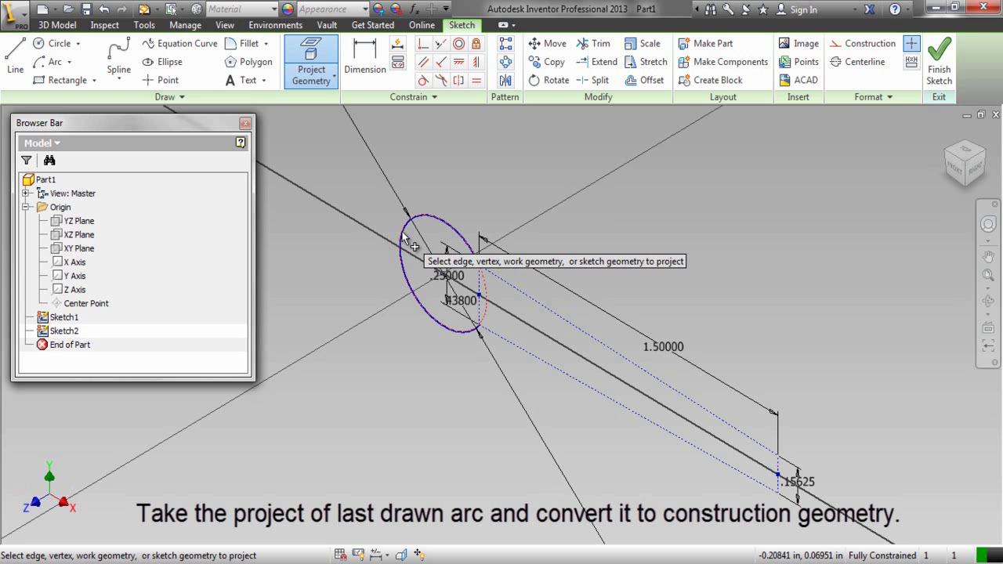
pyautogui.click(426, 232)
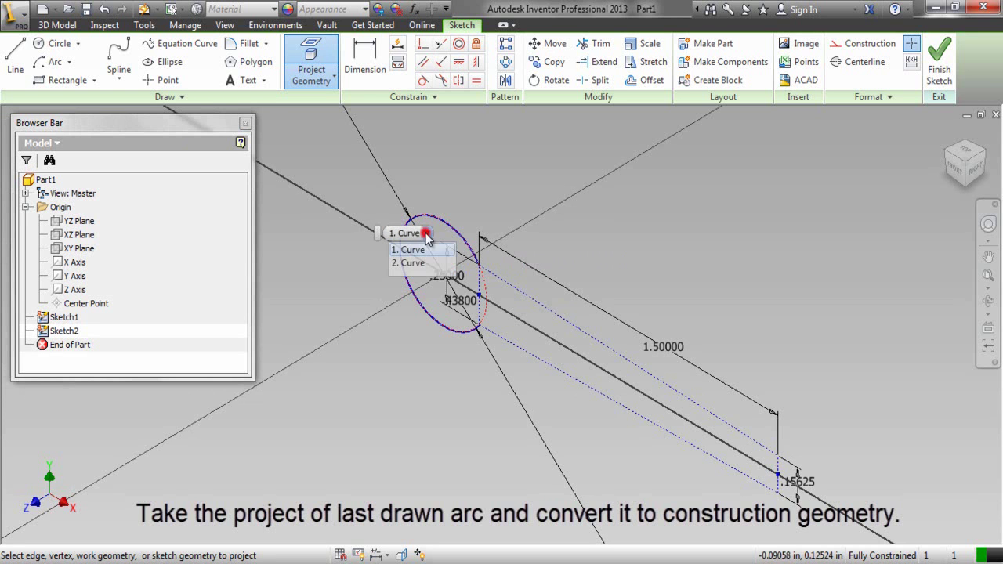
pyautogui.click(411, 262)
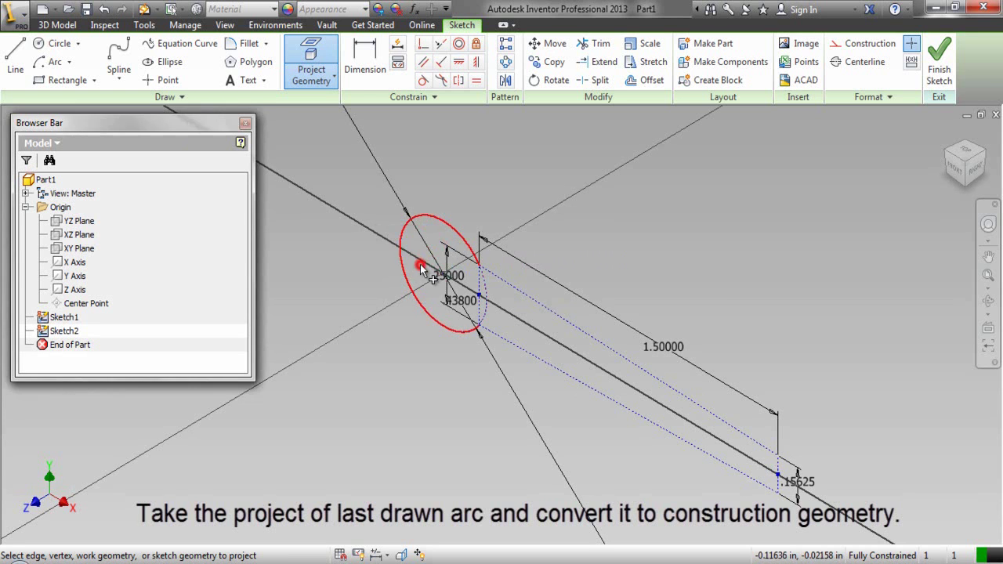
pyautogui.rightClick(507, 179)
pyautogui.click(552, 175)
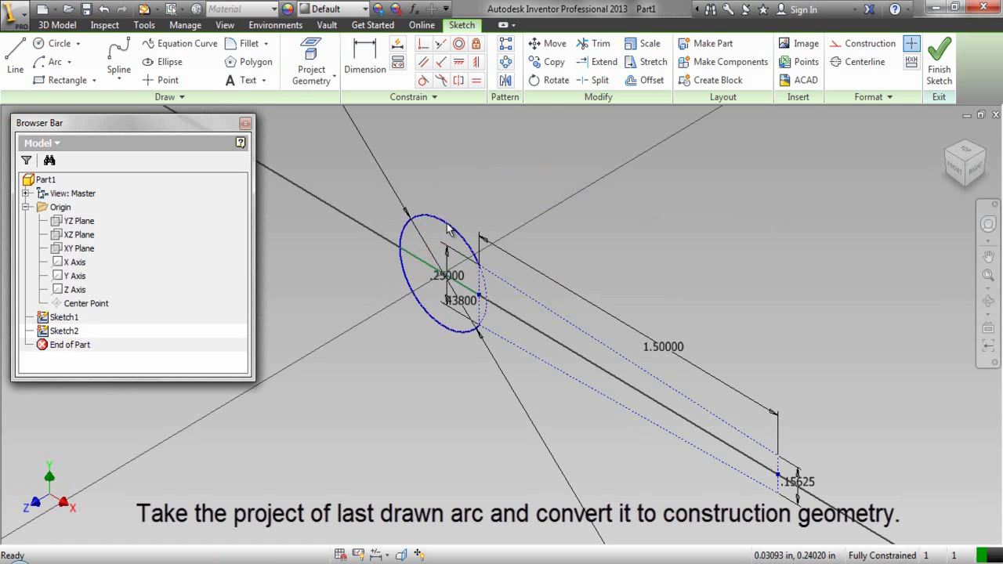
# - Convert the line projected from the arc into construction geometry
pyautogui.scroll(3, 421, 245)
pyautogui.click(408, 272)
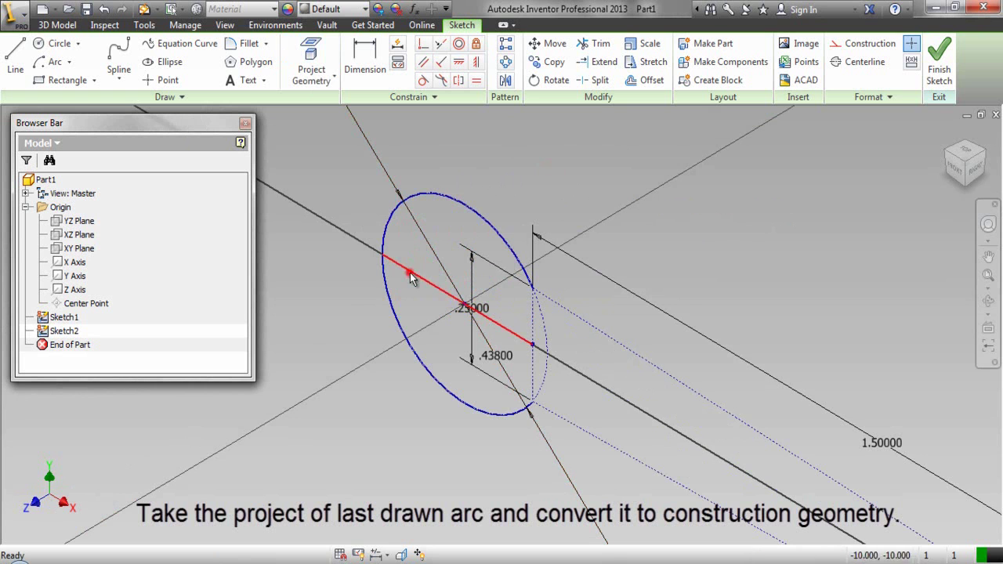
pyautogui.click(870, 43)
pyautogui.click(538, 157)
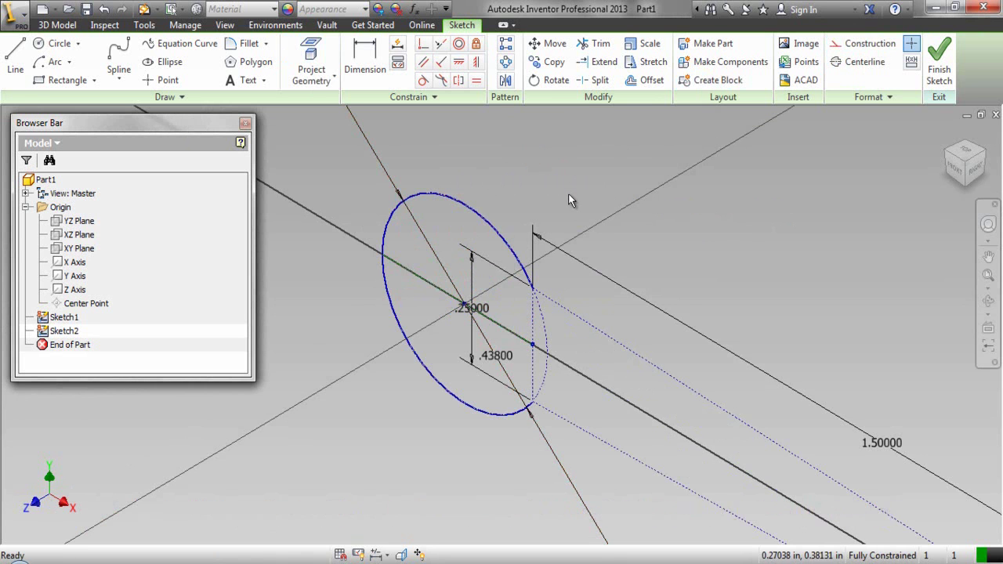
# - Draw a .094 in diameter circle centred on the projected line's endpoint at the arc's far side, and finish the sketch
pyautogui.rightClick(567, 194)
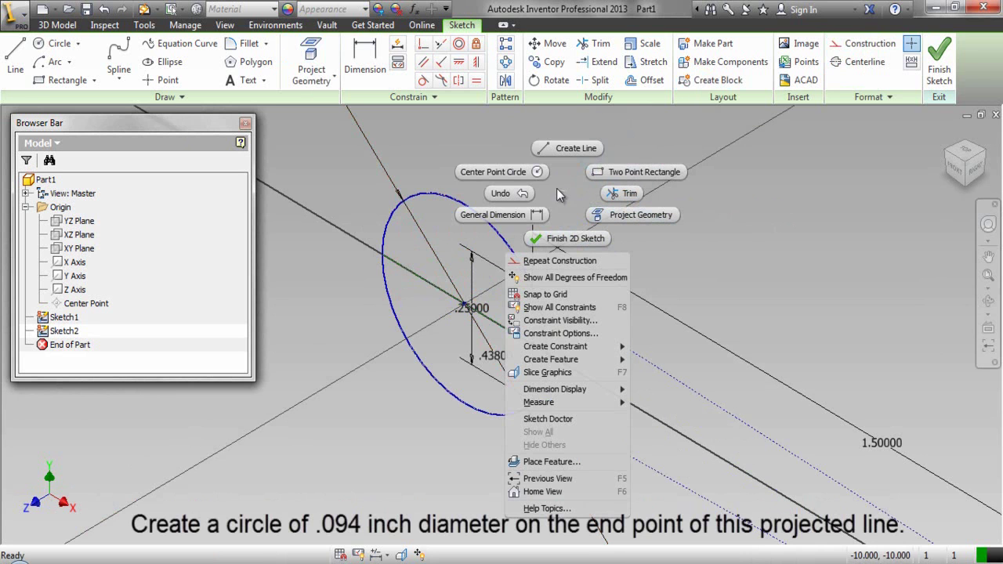
pyautogui.click(536, 179)
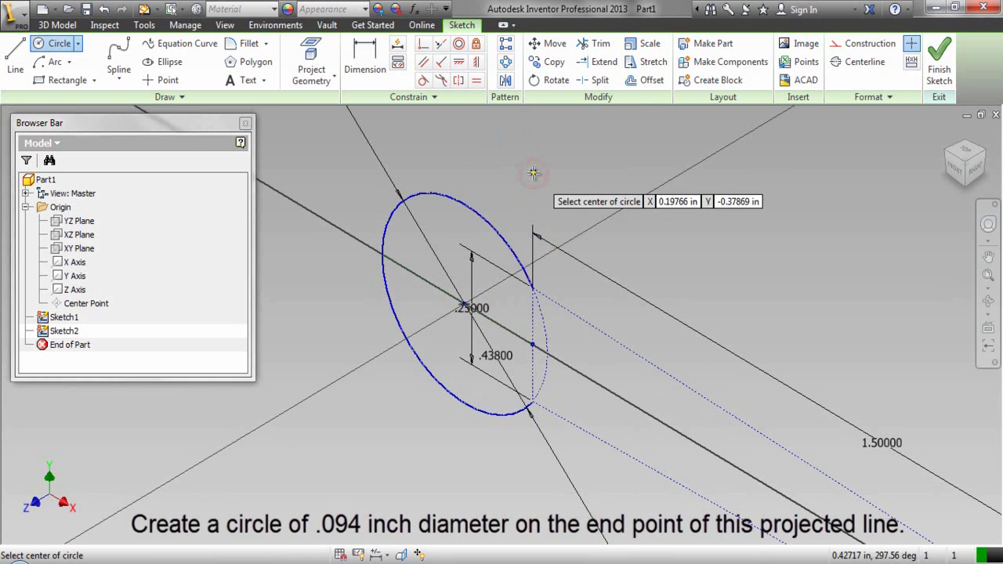
pyautogui.click(382, 253)
pyautogui.write('.0')
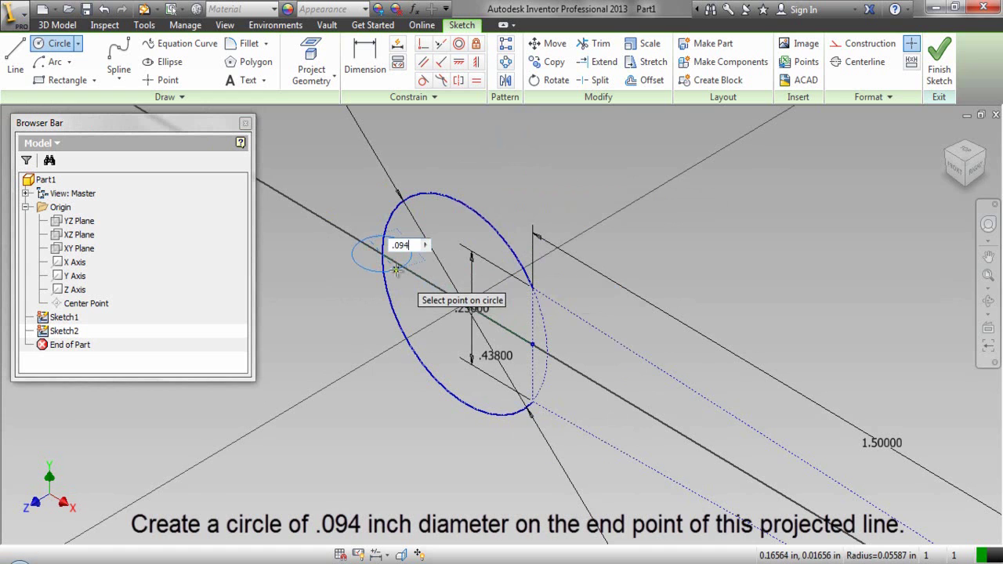
pyautogui.write('94')
pyautogui.press('Return')
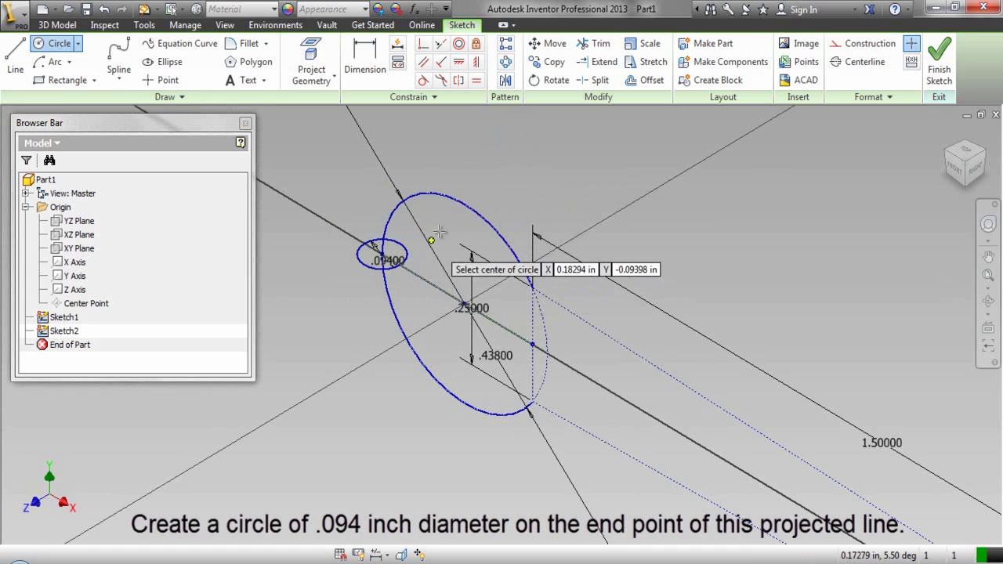
pyautogui.rightClick(510, 186)
pyautogui.click(554, 188)
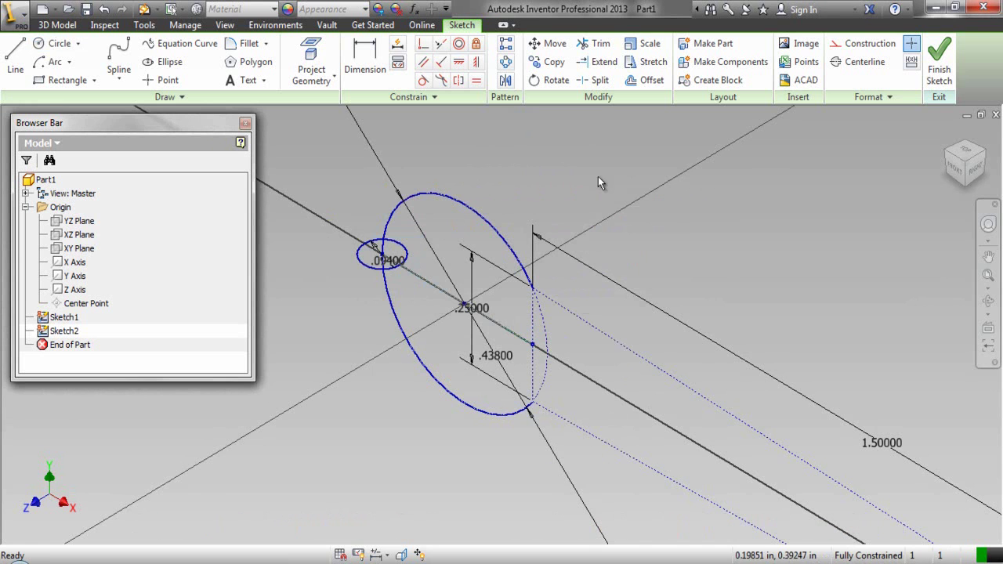
pyautogui.rightClick(660, 210)
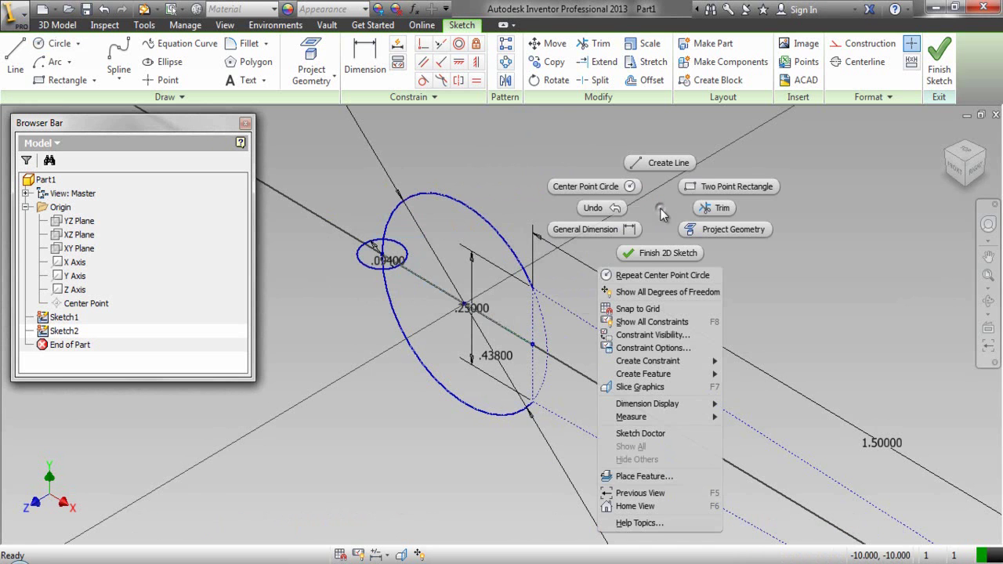
pyautogui.click(655, 255)
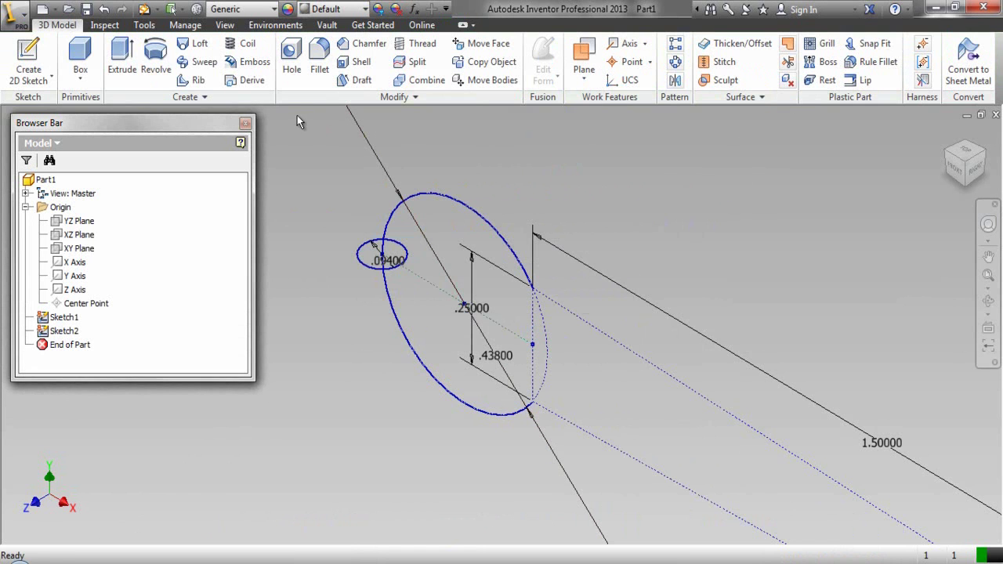
# - Sweep the small circle along the arc as a solid with Path type, Path orientation and 0 taper
pyautogui.click(205, 62)
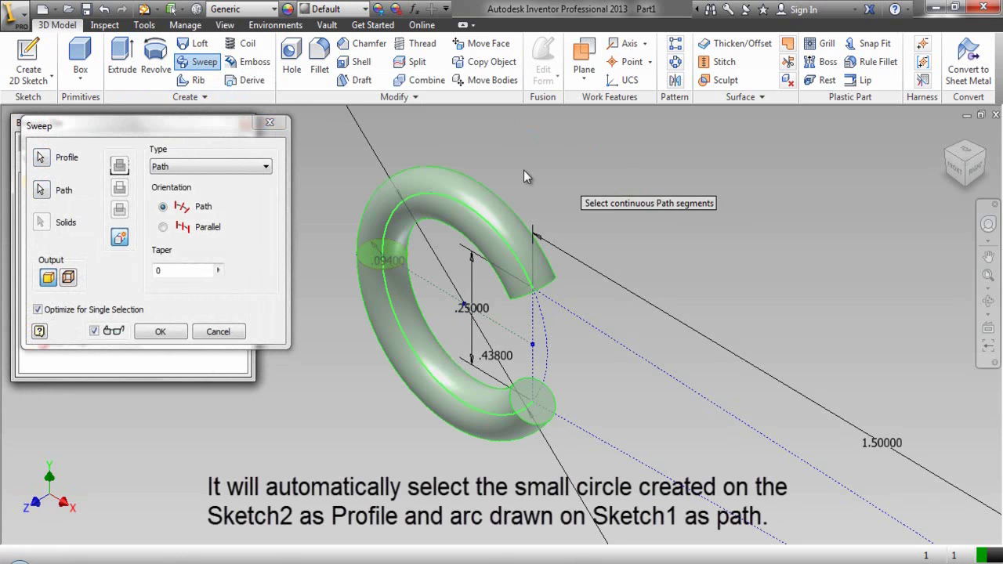
pyautogui.click(116, 134)
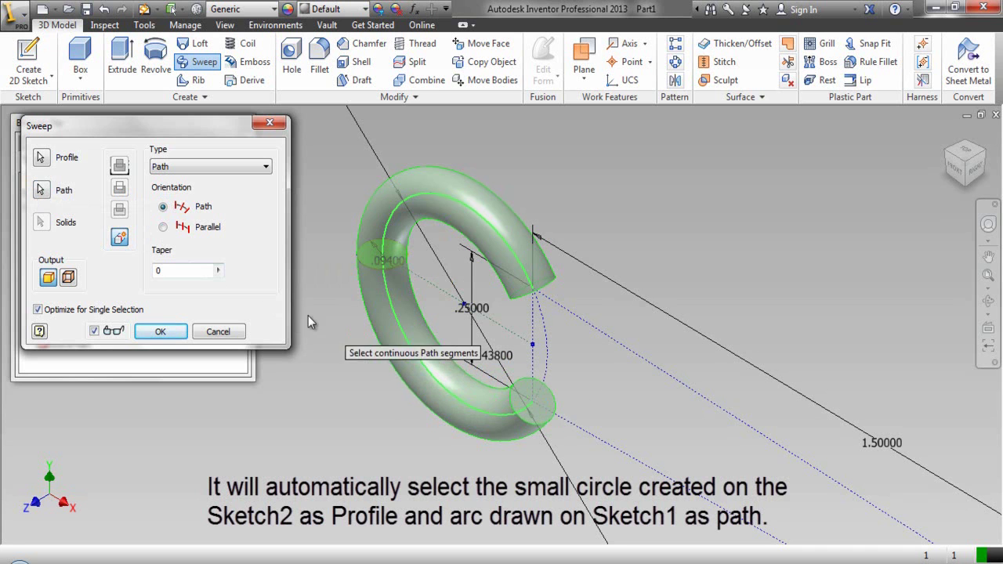
pyautogui.click(156, 328)
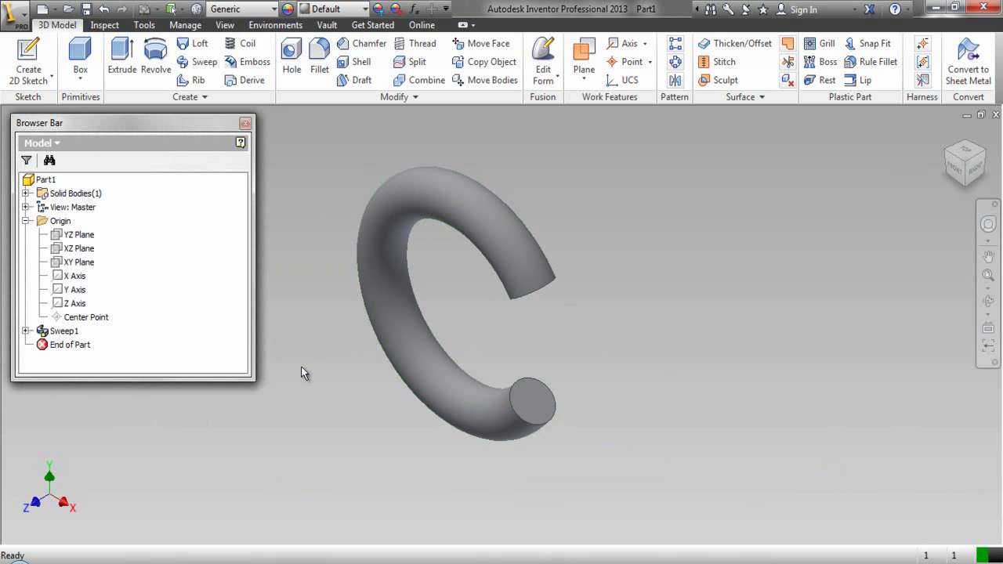
# - Apply the Flaked Reflective - Beige appearance from Favorites to the whole part
pyautogui.click(41, 181)
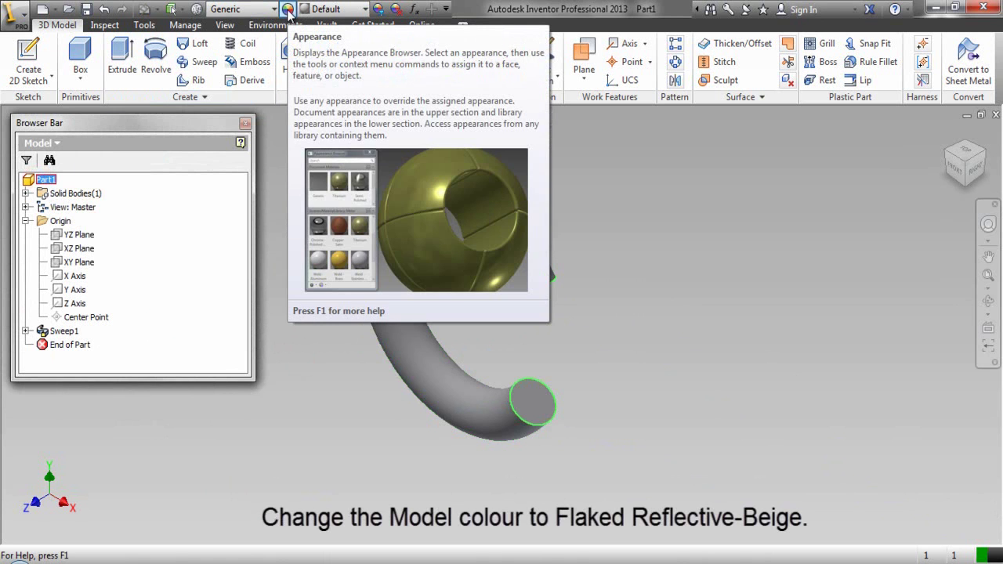
pyautogui.click(288, 9)
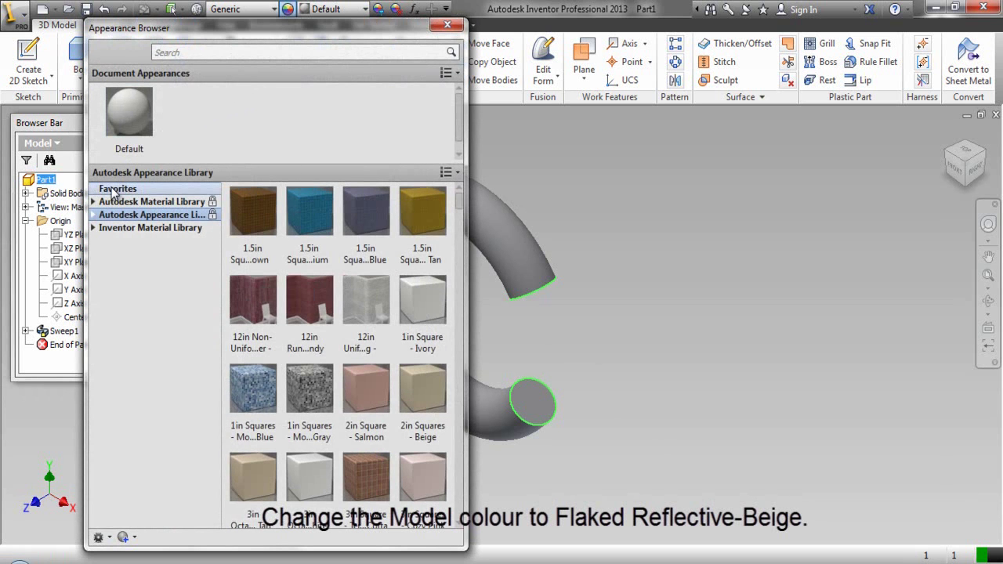
pyautogui.click(114, 190)
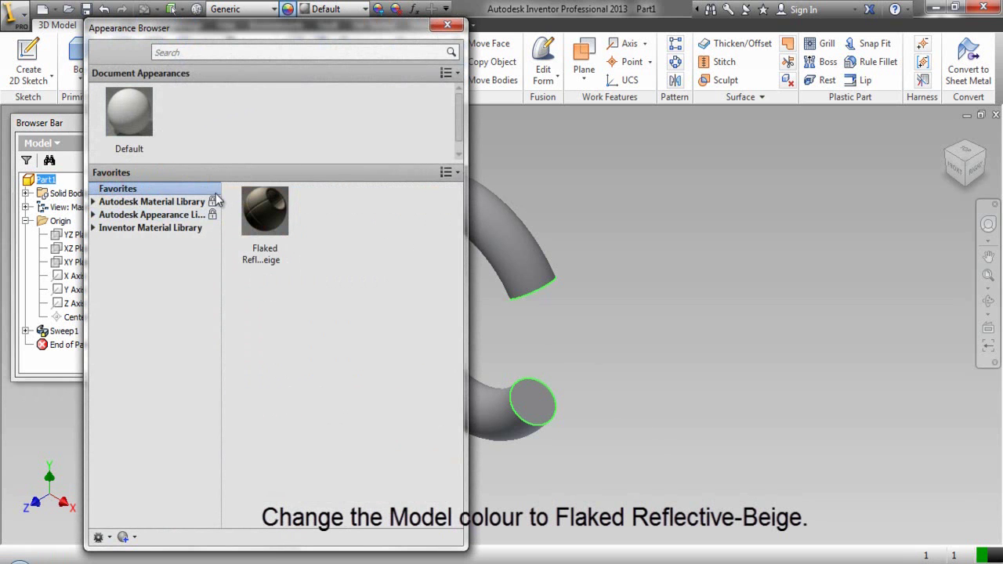
pyautogui.click(257, 260)
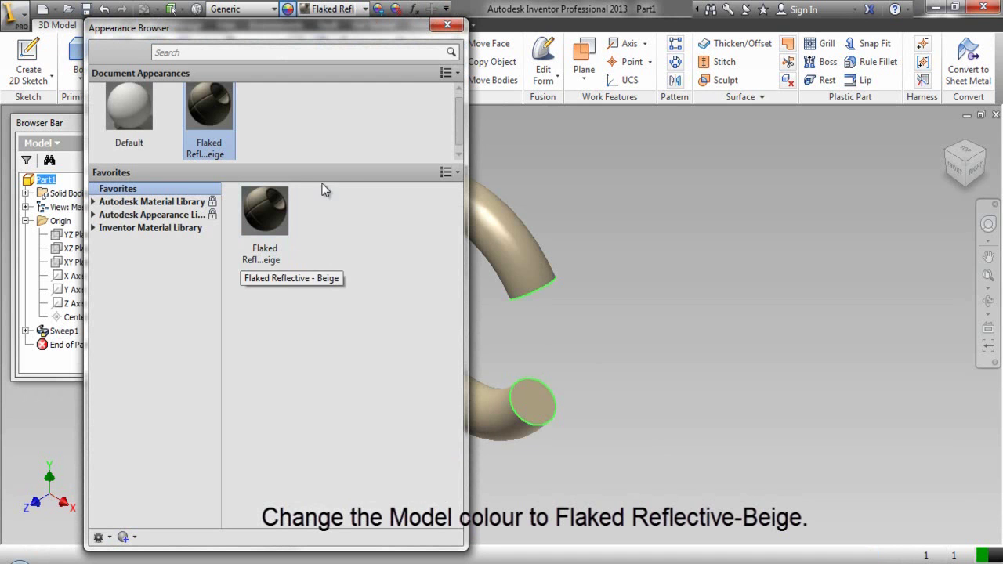
pyautogui.click(446, 28)
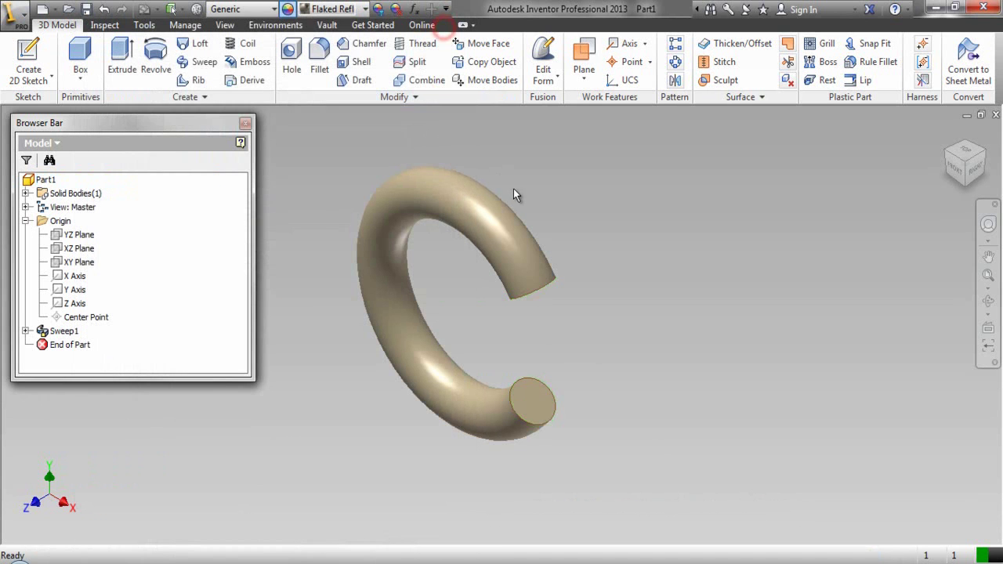
# - Collapse all the entries in the model browser and save the part as Hook in the Ceiling Hook folder
pyautogui.rightClick(186, 227)
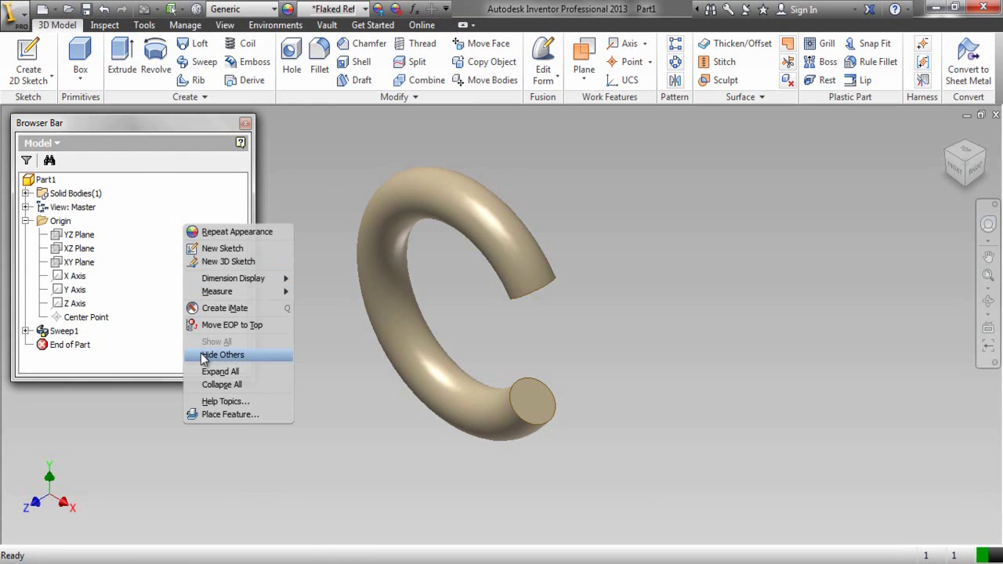
pyautogui.click(213, 384)
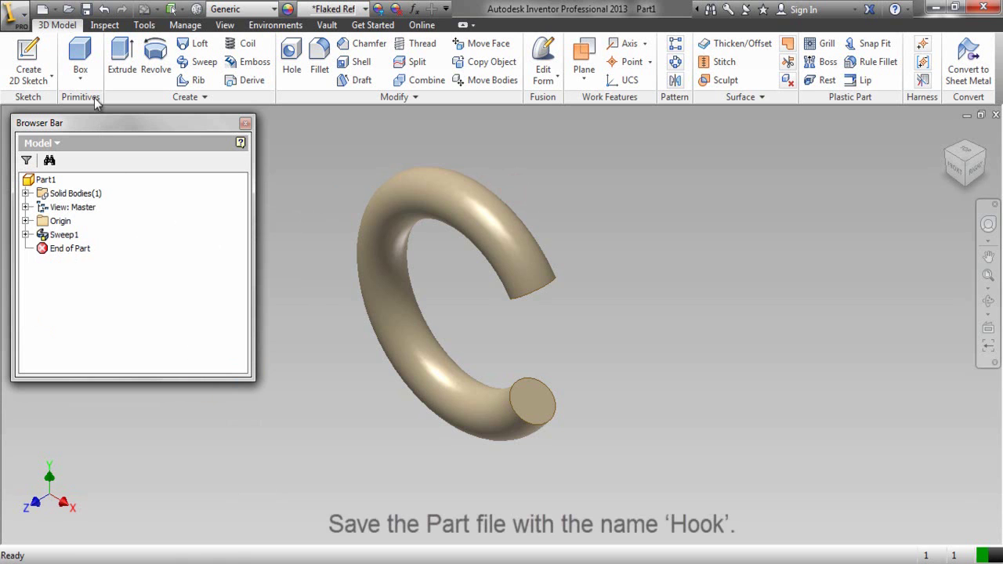
pyautogui.click(86, 9)
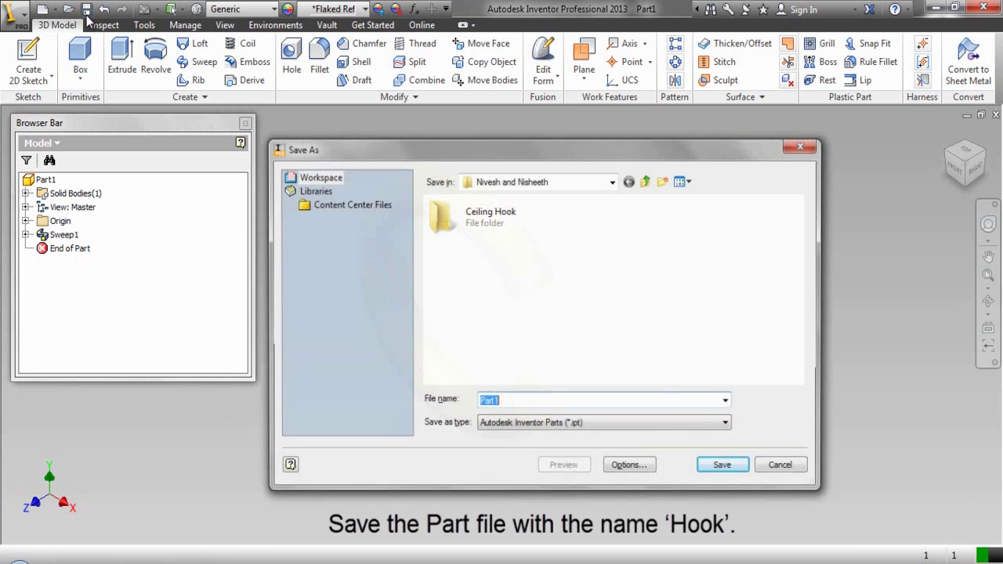
pyautogui.doubleClick(442, 219)
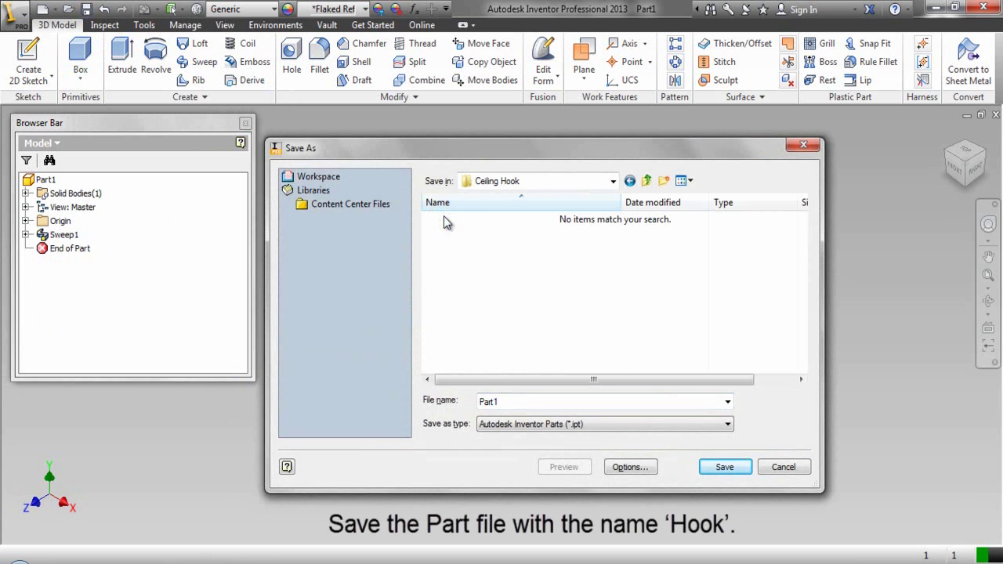
pyautogui.doubleClick(492, 404)
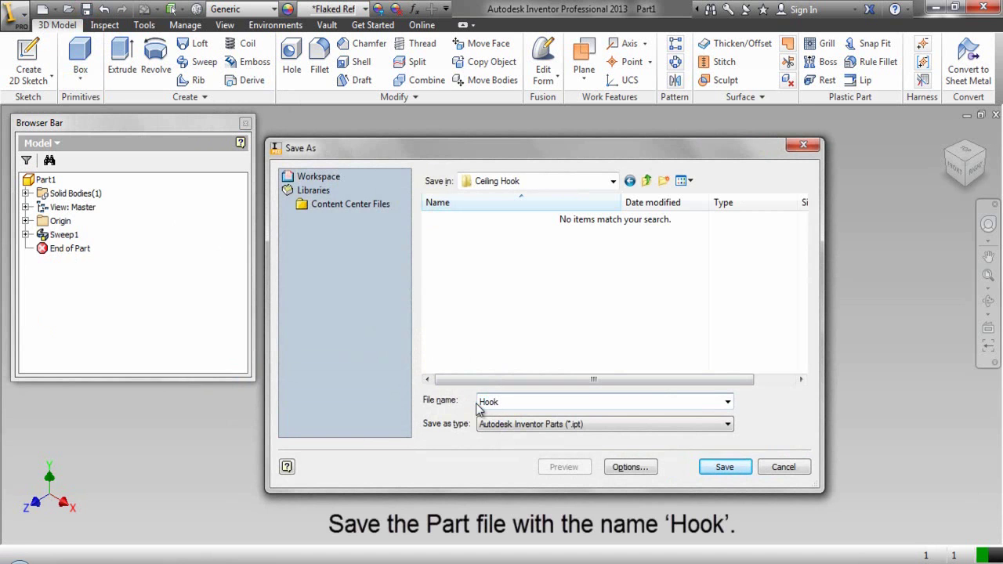
pyautogui.click(722, 467)
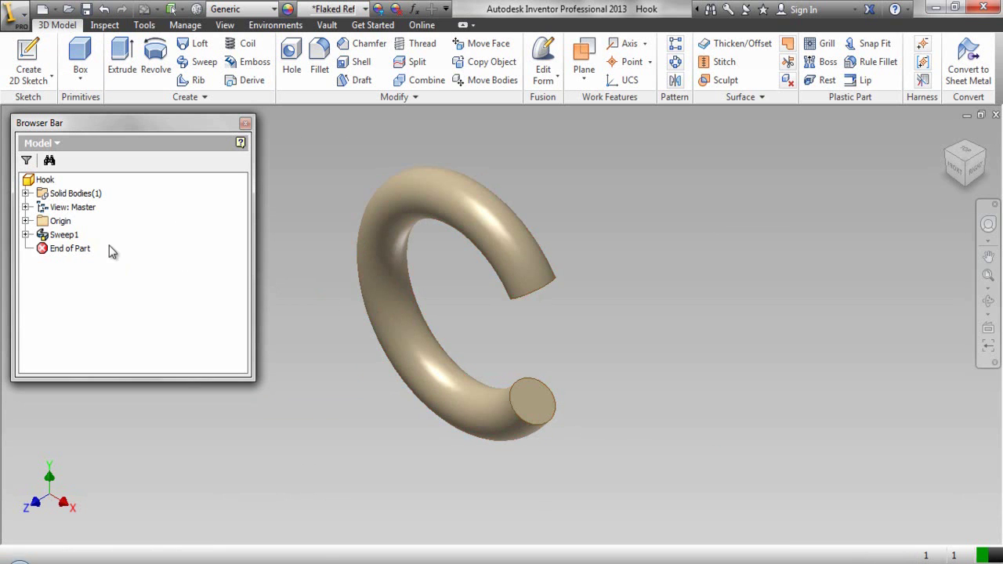
# - Expand Sweep1 in the model browser and make its Sketch1 visible
pyautogui.click(25, 235)
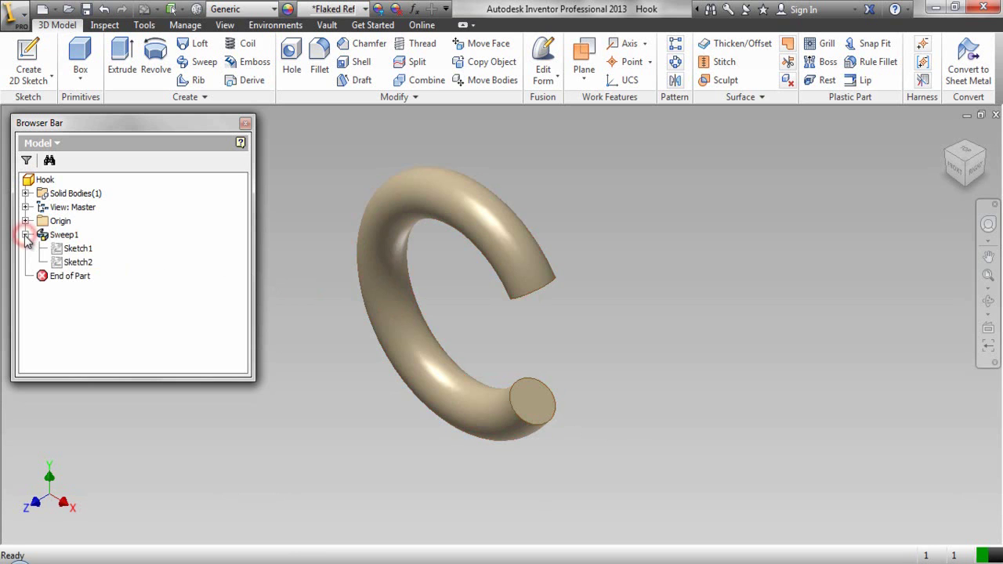
pyautogui.rightClick(76, 252)
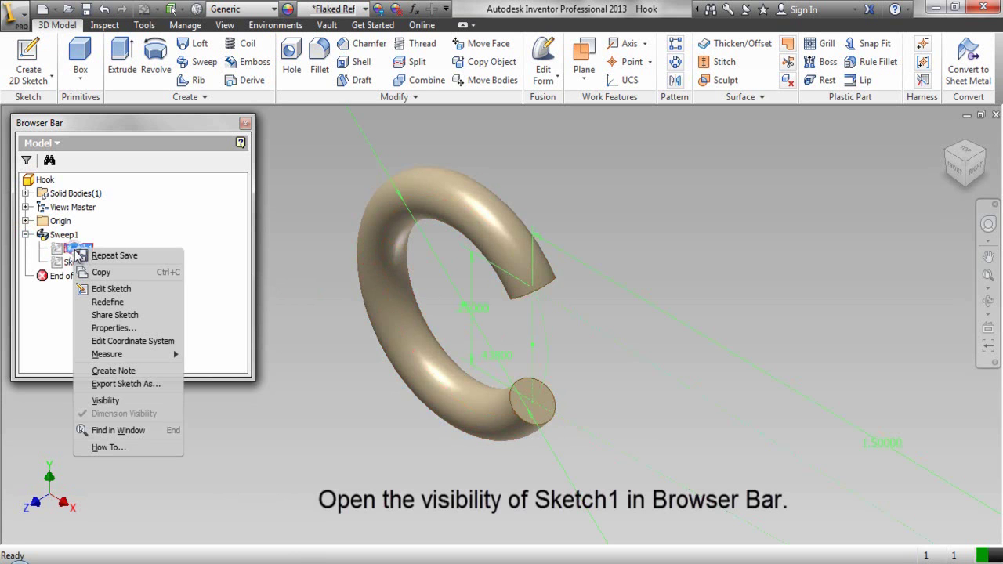
pyautogui.click(125, 404)
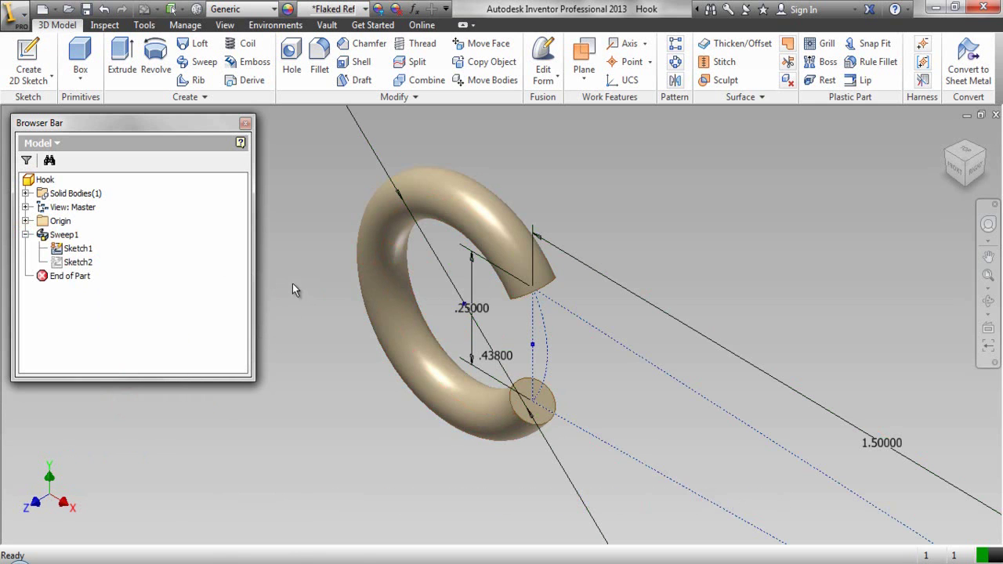
# - Create a work plane parallel to the YZ Plane through the upper endpoint of the short vertical line at Sketch1's far end
pyautogui.click(987, 266)
pyautogui.moveTo(679, 350); pyautogui.dragTo(519, 246)
pyautogui.rightClick(558, 285)
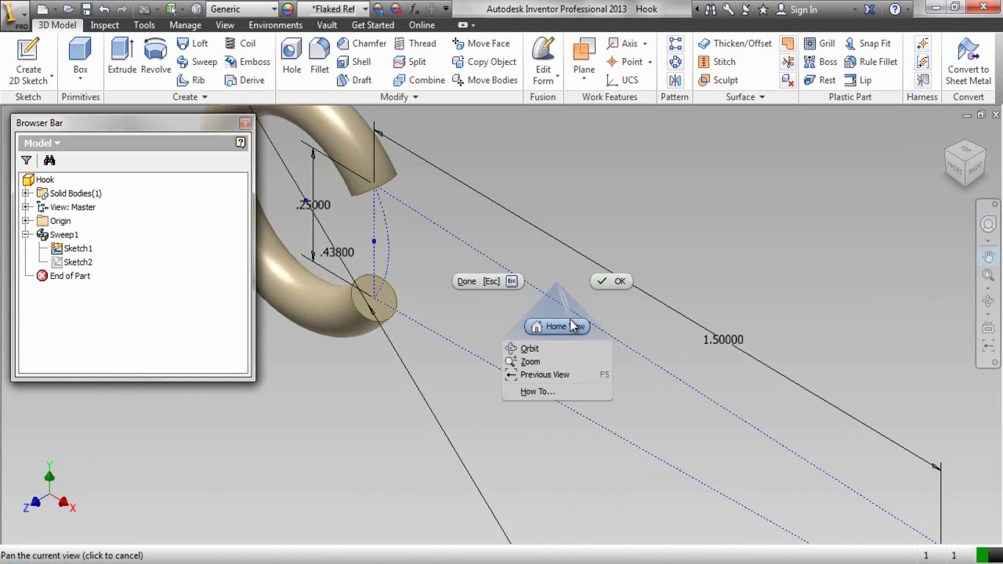
pyautogui.click(555, 360)
pyautogui.moveTo(554, 358); pyautogui.dragTo(543, 329)
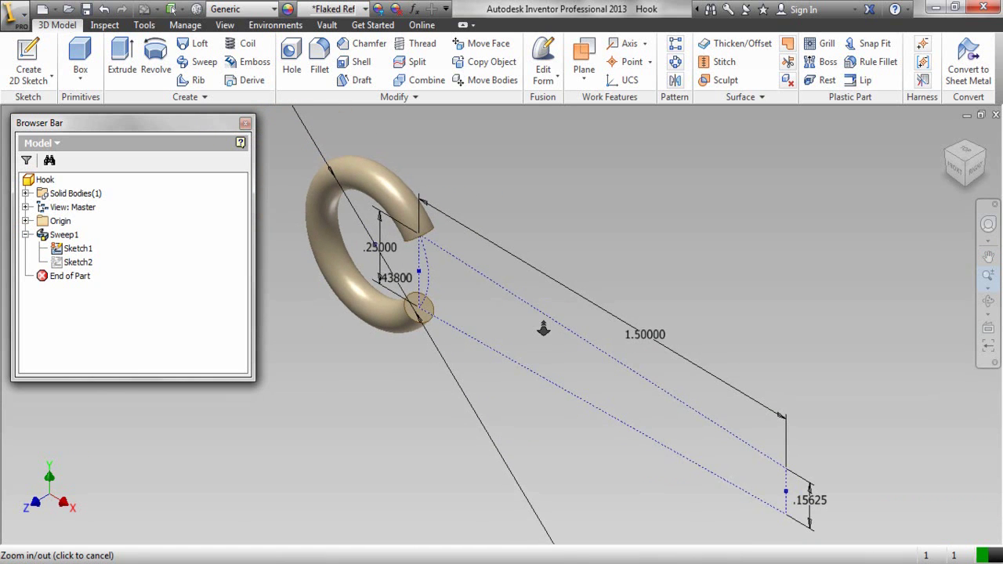
pyautogui.rightClick(623, 389)
pyautogui.click(625, 468)
pyautogui.moveTo(712, 470); pyautogui.dragTo(604, 365)
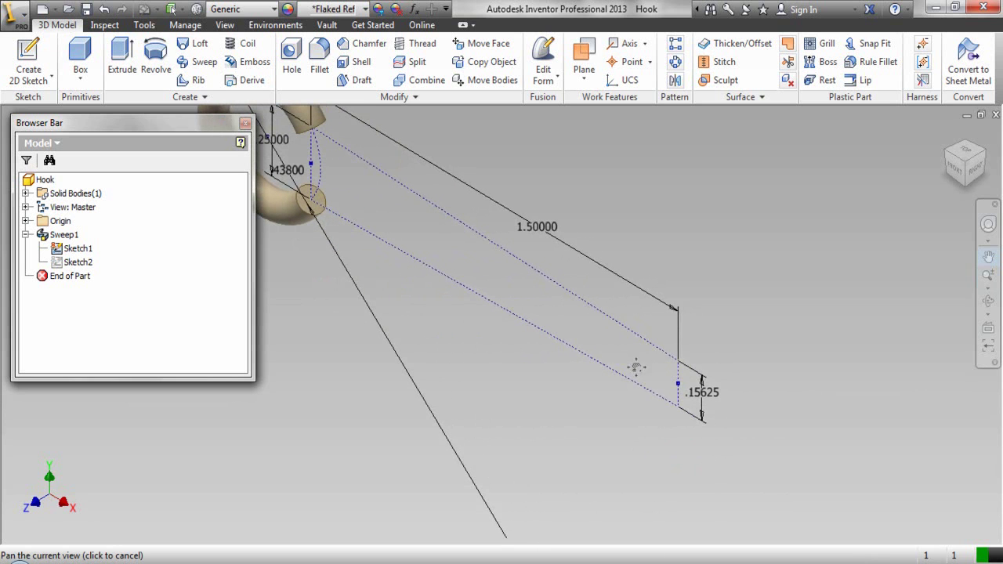
pyautogui.rightClick(636, 366)
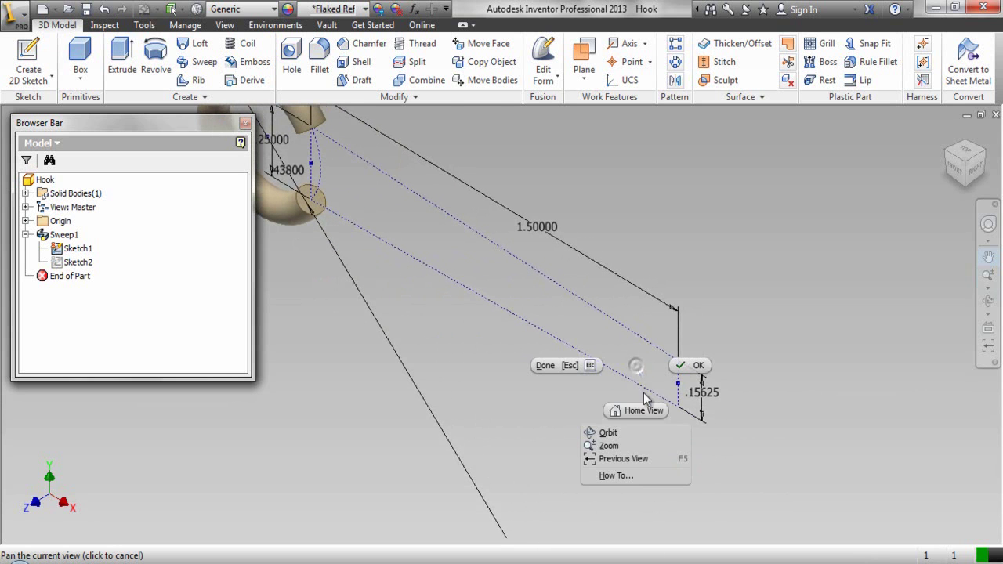
pyautogui.click(636, 445)
pyautogui.moveTo(636, 445); pyautogui.dragTo(640, 475)
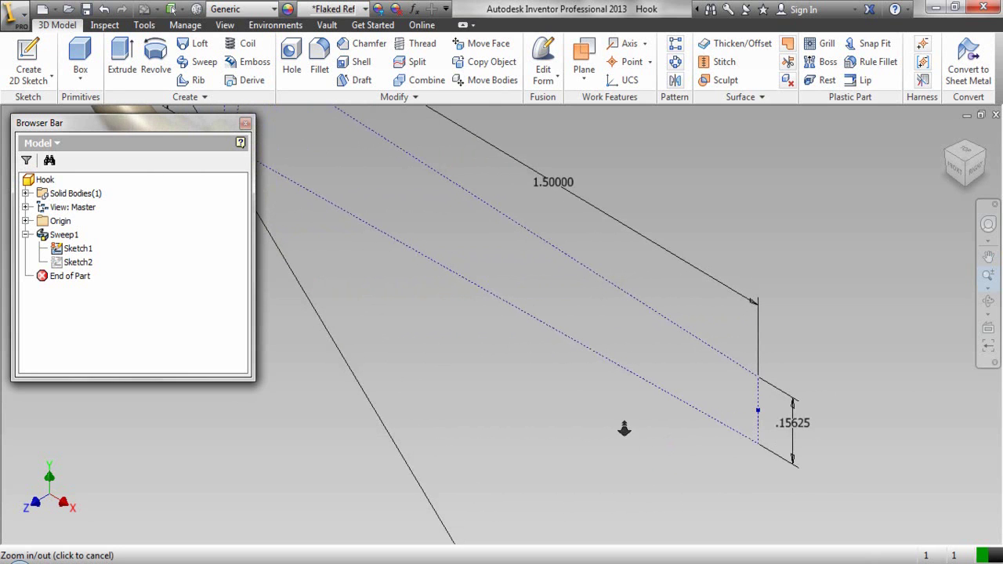
pyautogui.rightClick(611, 344)
pyautogui.click(650, 343)
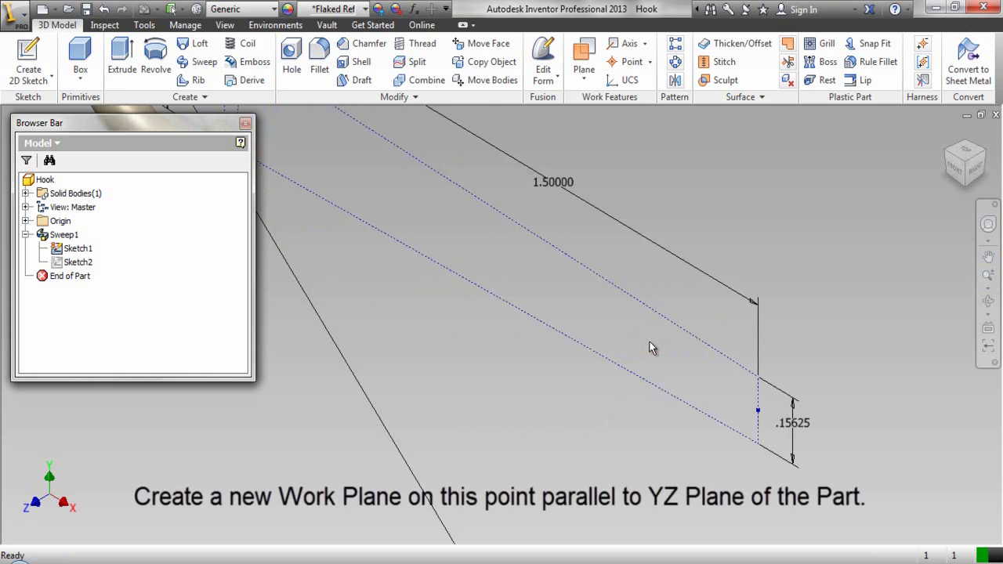
pyautogui.click(583, 62)
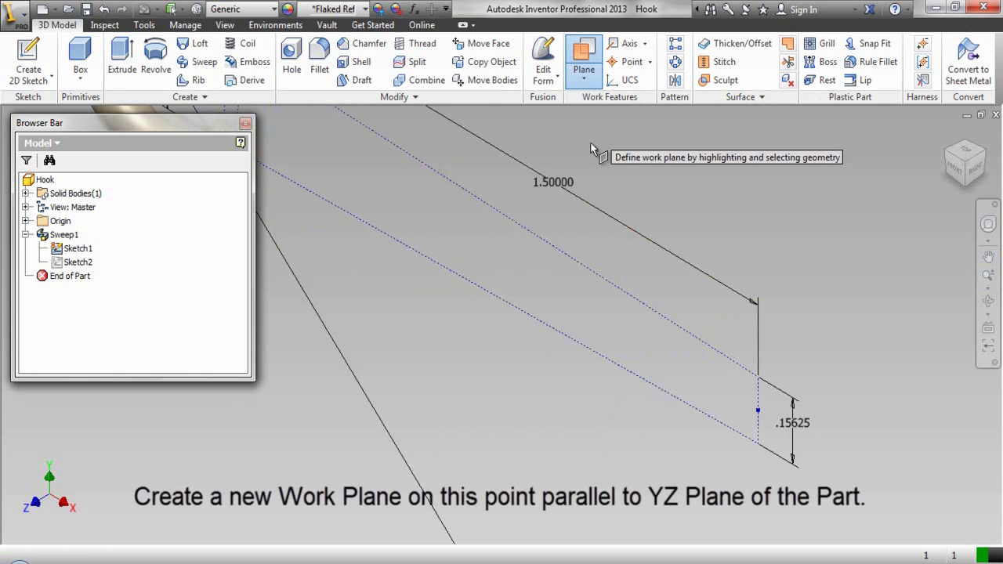
pyautogui.click(758, 378)
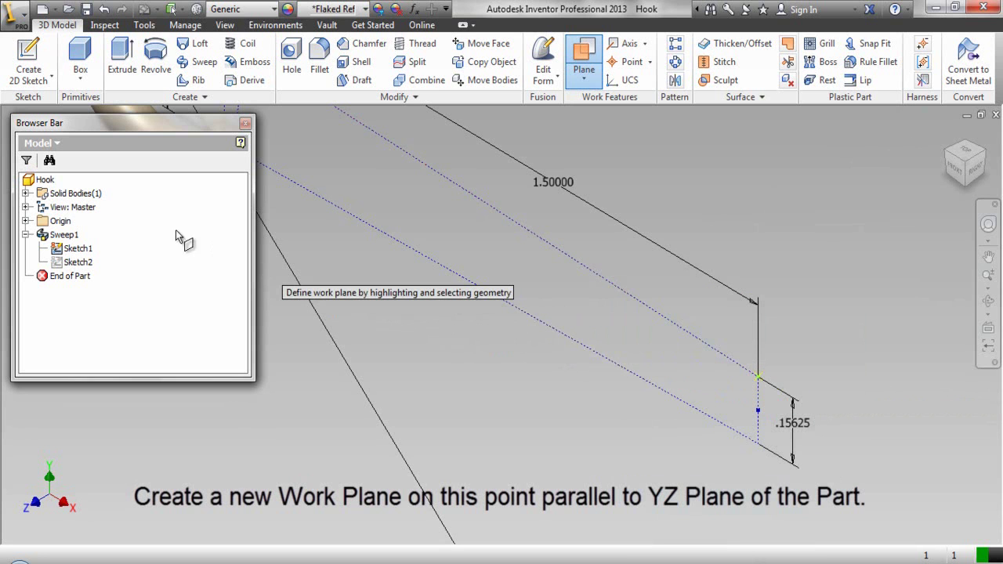
pyautogui.click(26, 221)
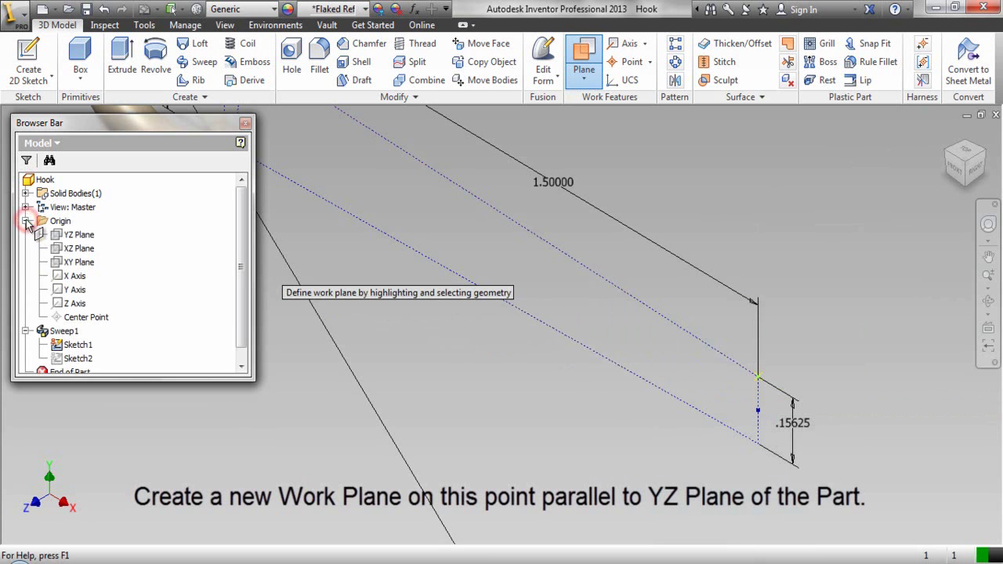
pyautogui.click(68, 238)
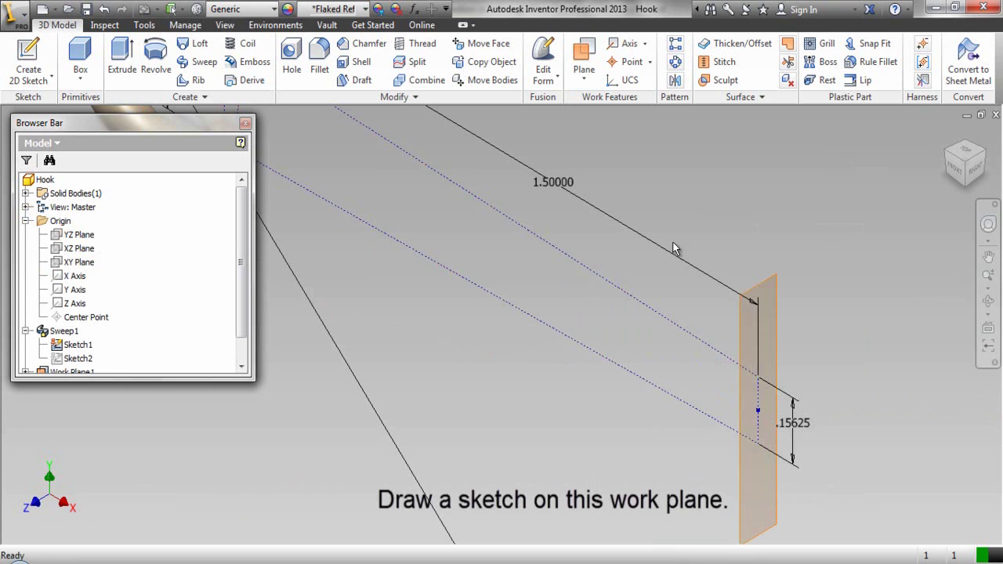
# - Start a sketch on the new work plane and project the upper endpoint of the short vertical line into it
pyautogui.click(755, 282)
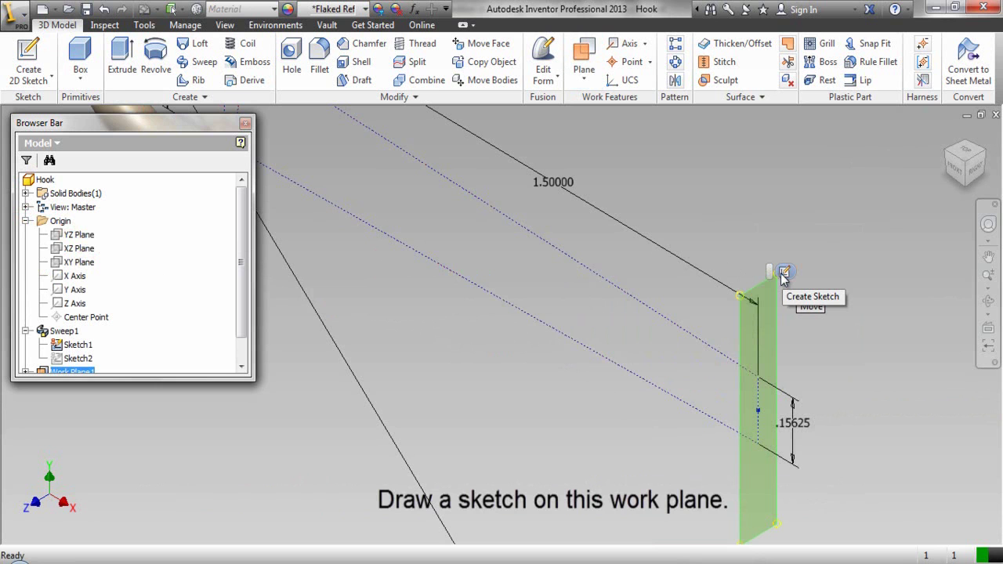
pyautogui.click(784, 273)
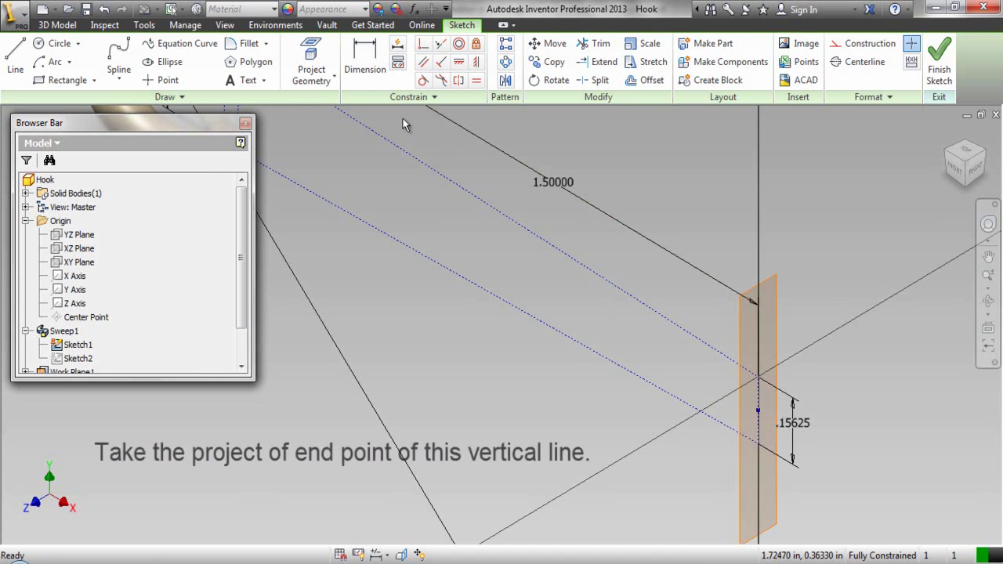
pyautogui.click(311, 53)
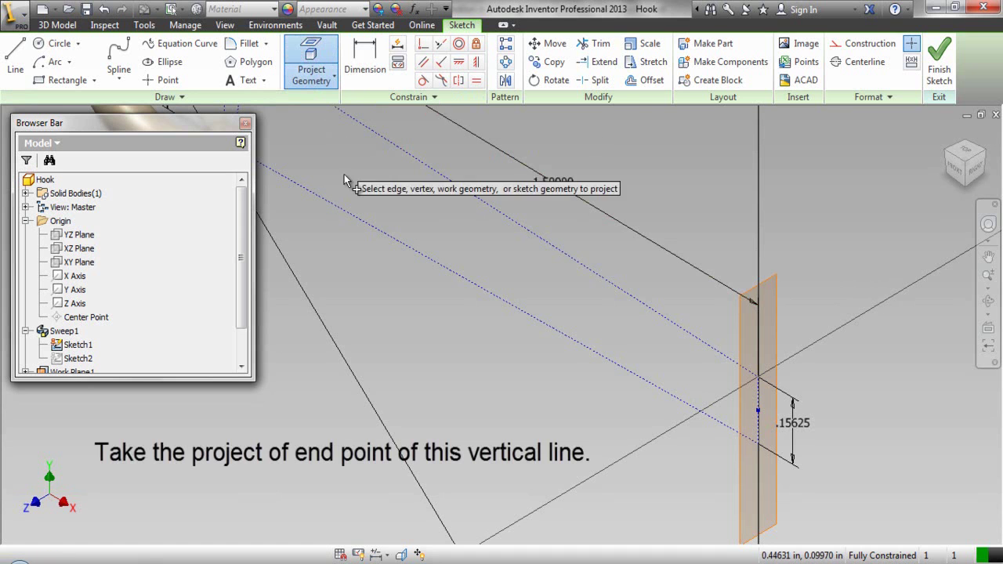
pyautogui.click(761, 382)
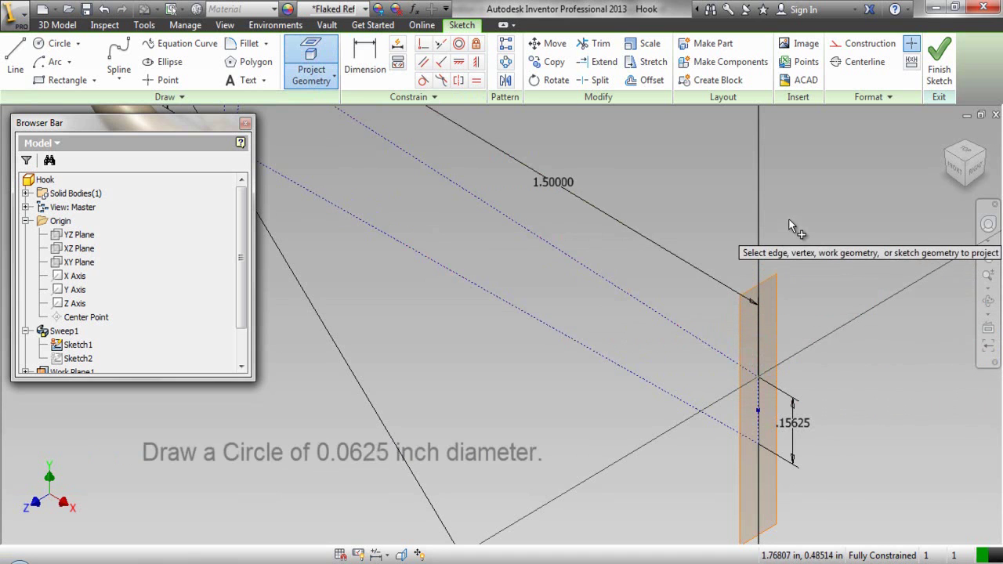
# - Draw a .0625 in diameter circle centred on the projected endpoint and finish the sketch
pyautogui.rightClick(790, 197)
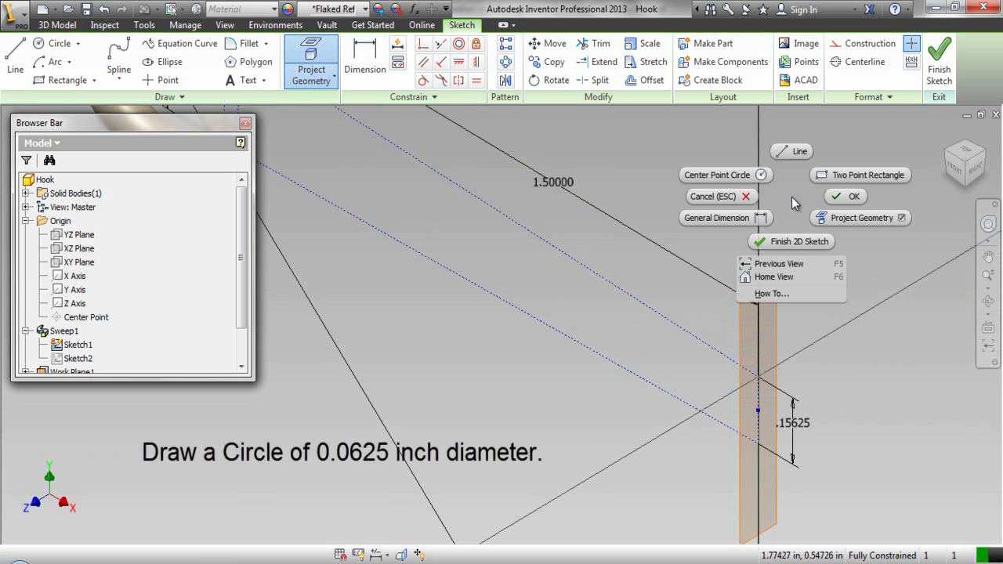
pyautogui.click(760, 177)
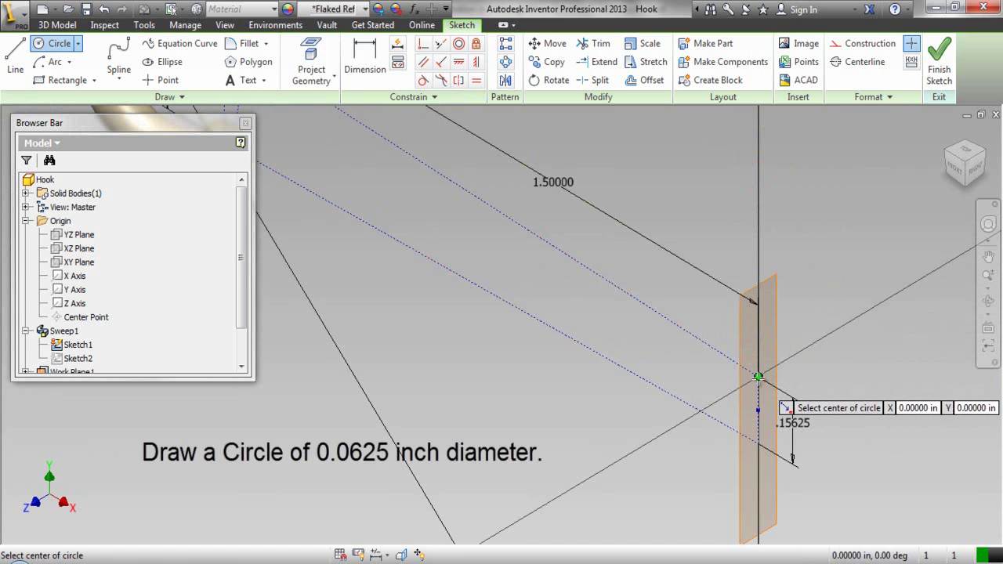
pyautogui.click(759, 377)
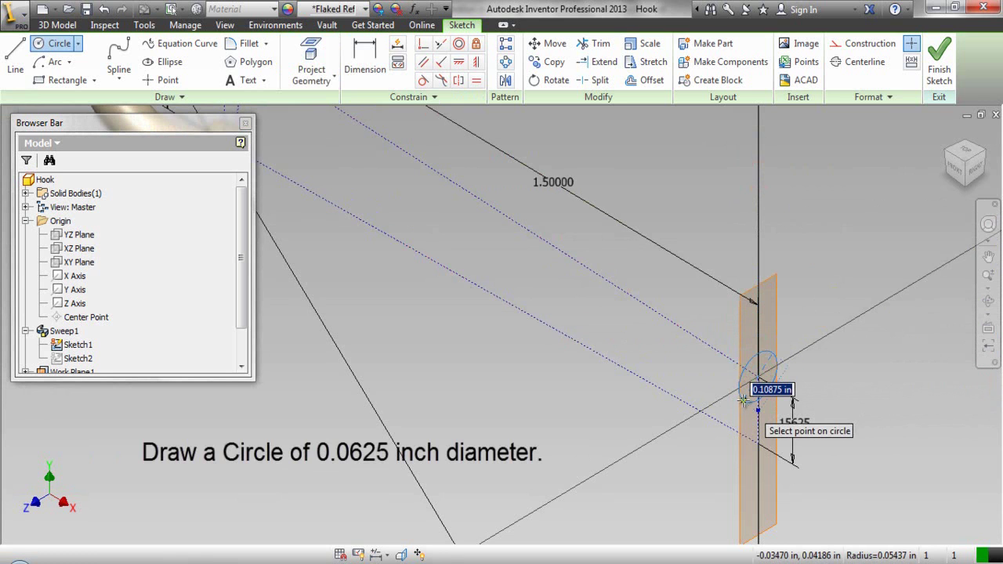
pyautogui.write('.0625')
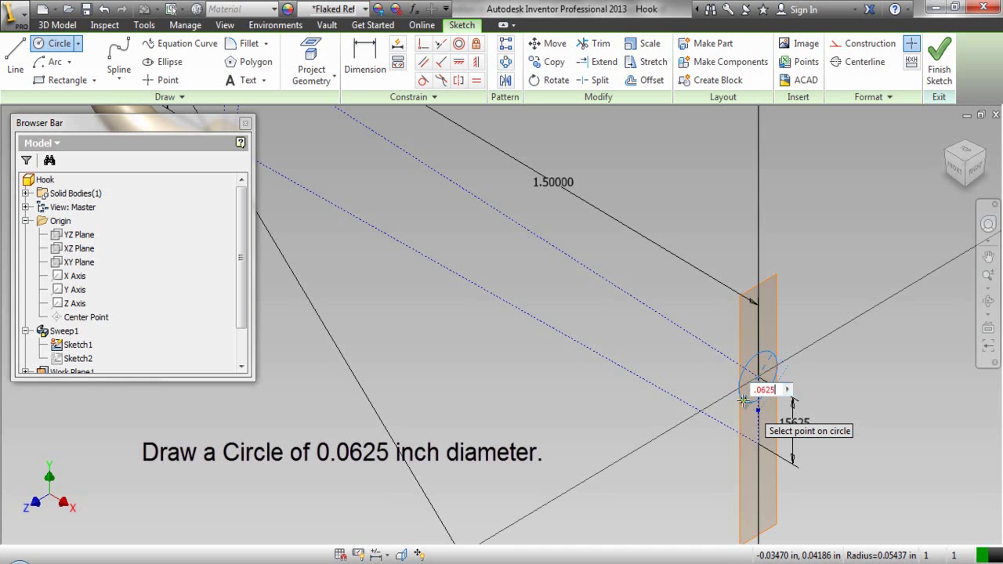
pyautogui.press('Return')
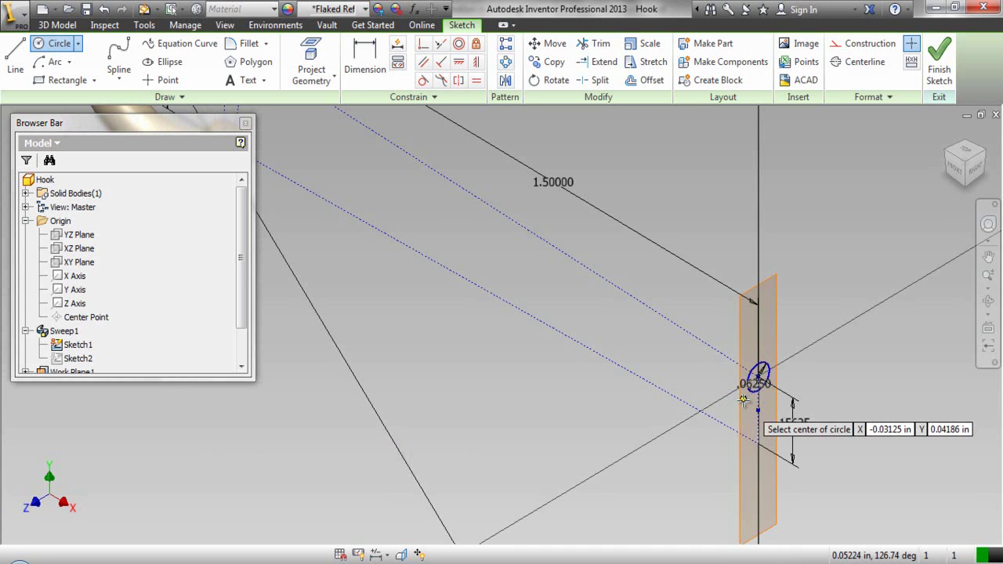
pyautogui.rightClick(809, 196)
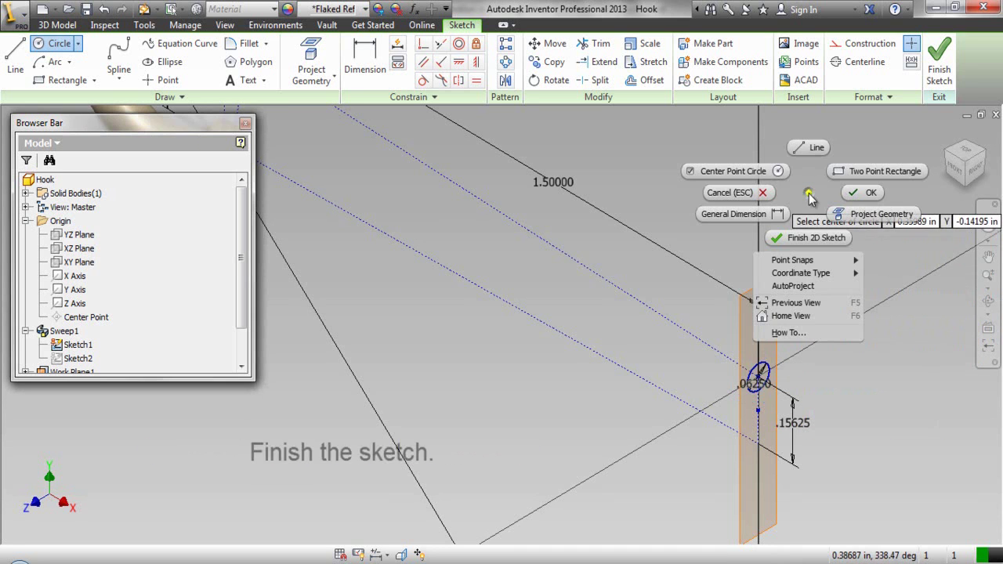
pyautogui.click(817, 238)
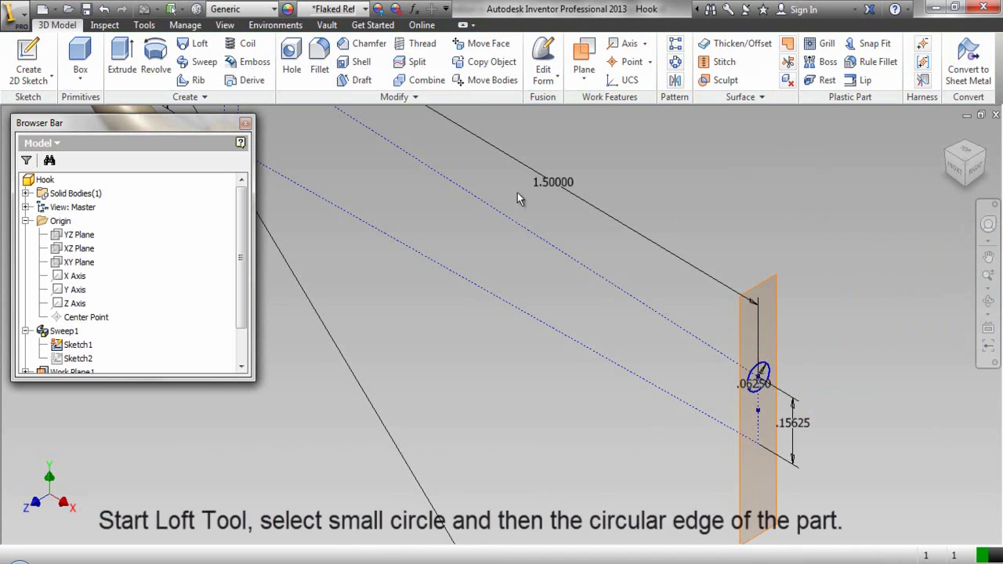
# - Loft a solid from the small circle to the circular edge at the upper end of the swept hook
pyautogui.click(184, 49)
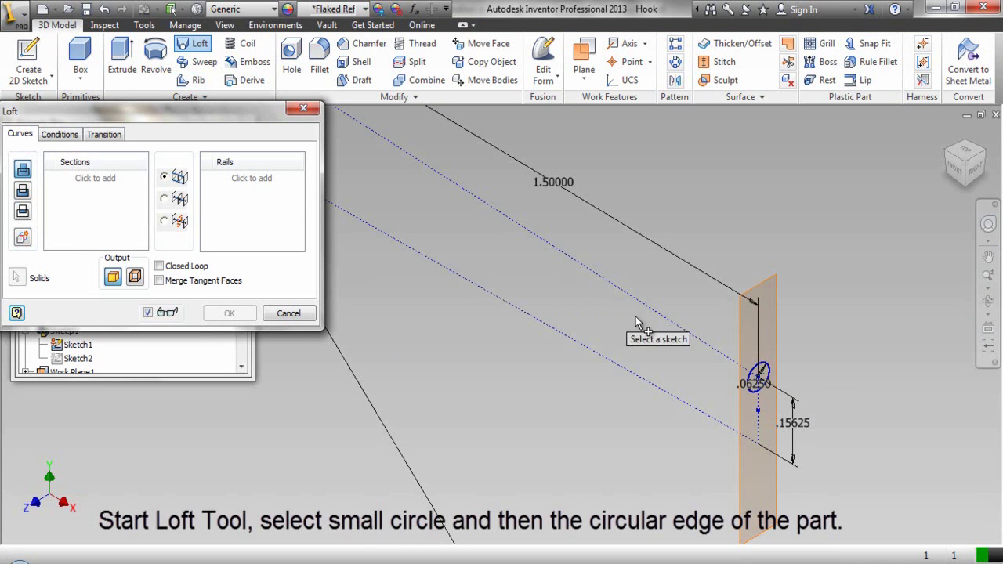
pyautogui.click(750, 376)
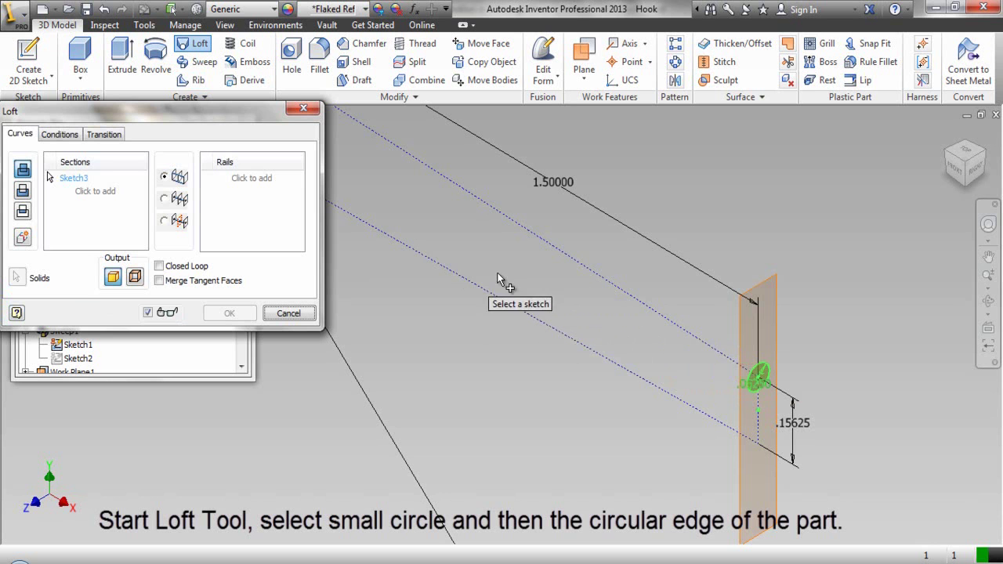
pyautogui.click(989, 257)
pyautogui.moveTo(478, 256); pyautogui.dragTo(696, 421)
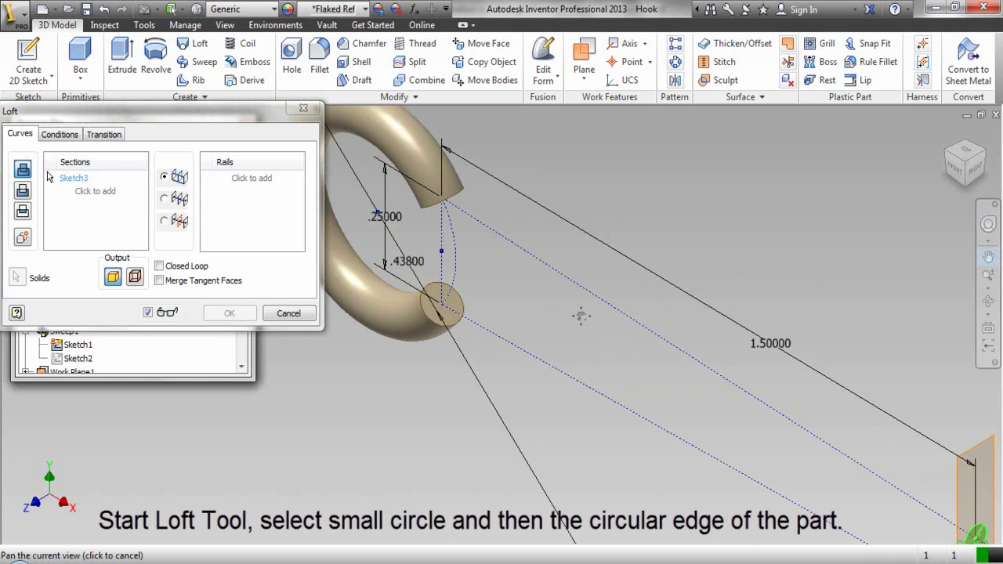
pyautogui.rightClick(565, 261)
pyautogui.click(607, 259)
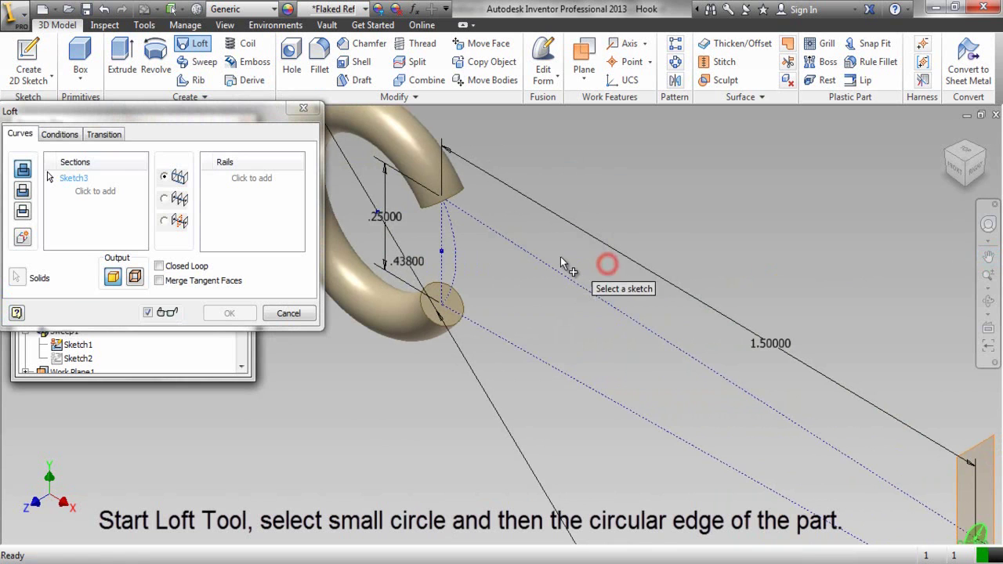
pyautogui.click(460, 191)
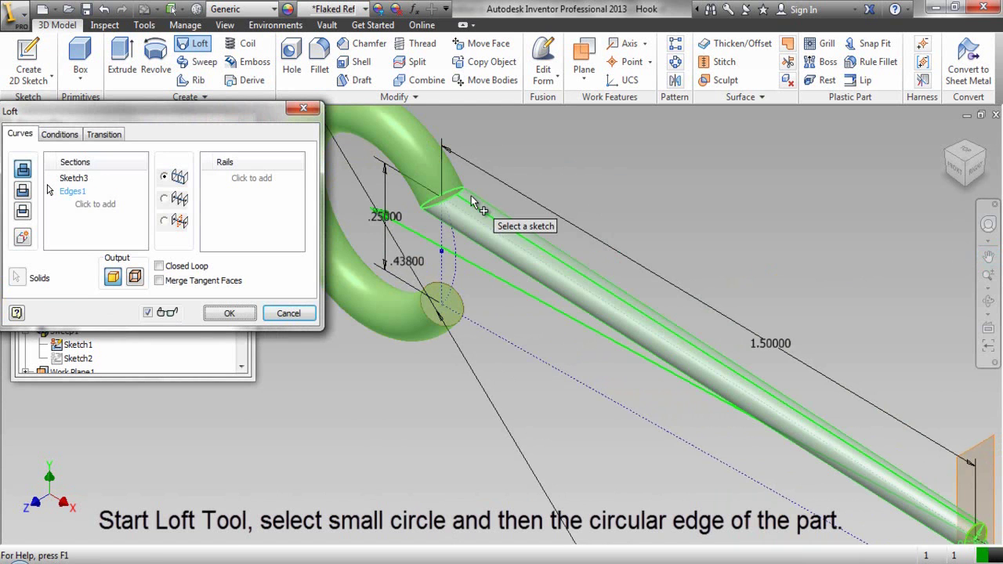
pyautogui.click(229, 313)
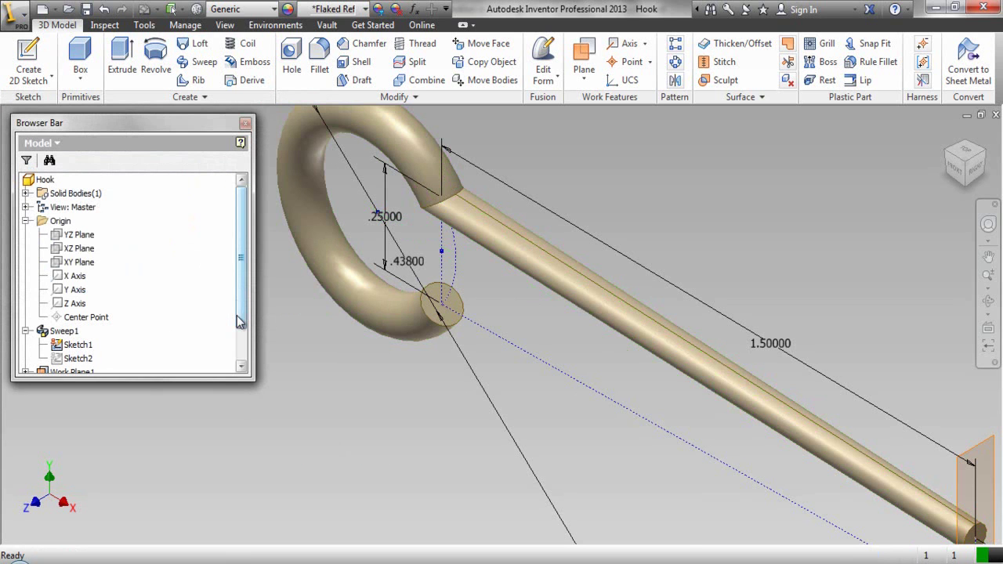
# - Collapse the Origin folder and hide Sketch1 and Work Plane1
pyautogui.scroll(-2, 283, 313)
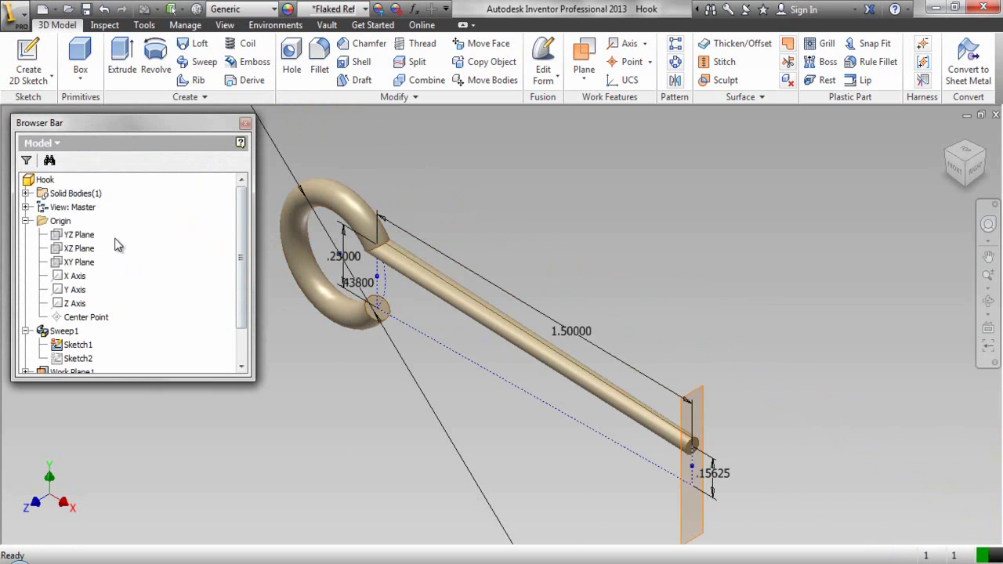
pyautogui.click(26, 222)
pyautogui.click(75, 249)
pyautogui.rightClick(74, 249)
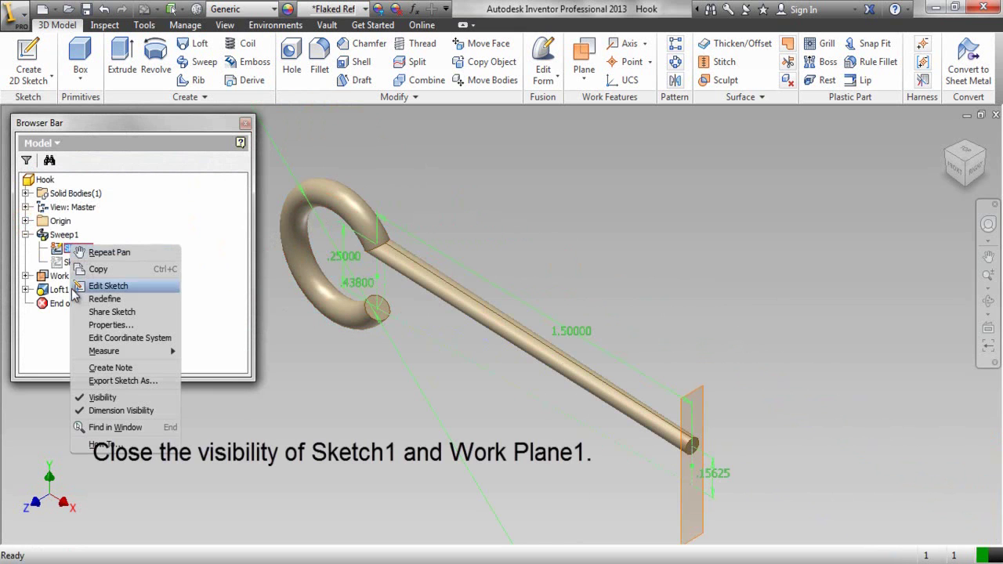
pyautogui.click(111, 398)
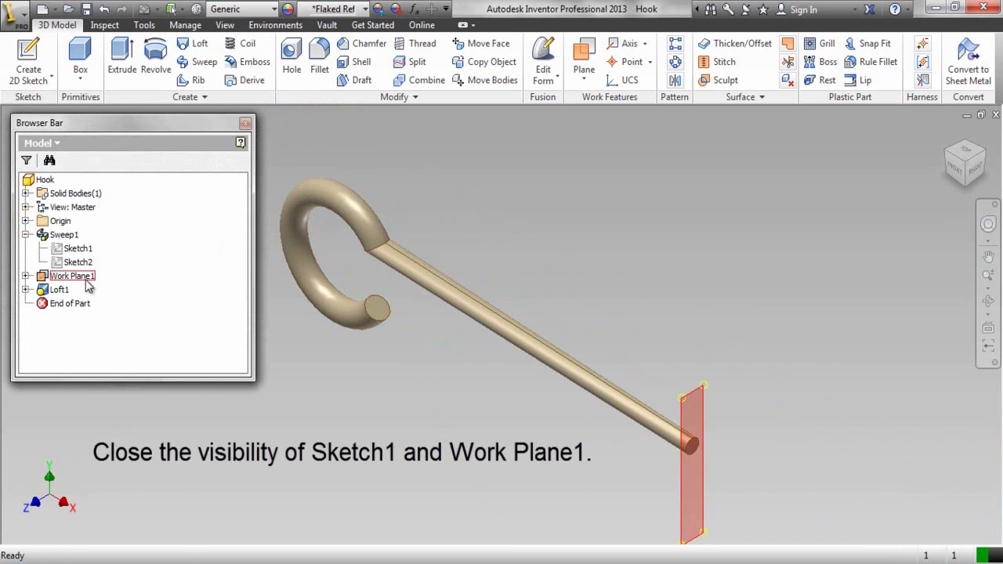
pyautogui.rightClick(86, 280)
pyautogui.click(101, 401)
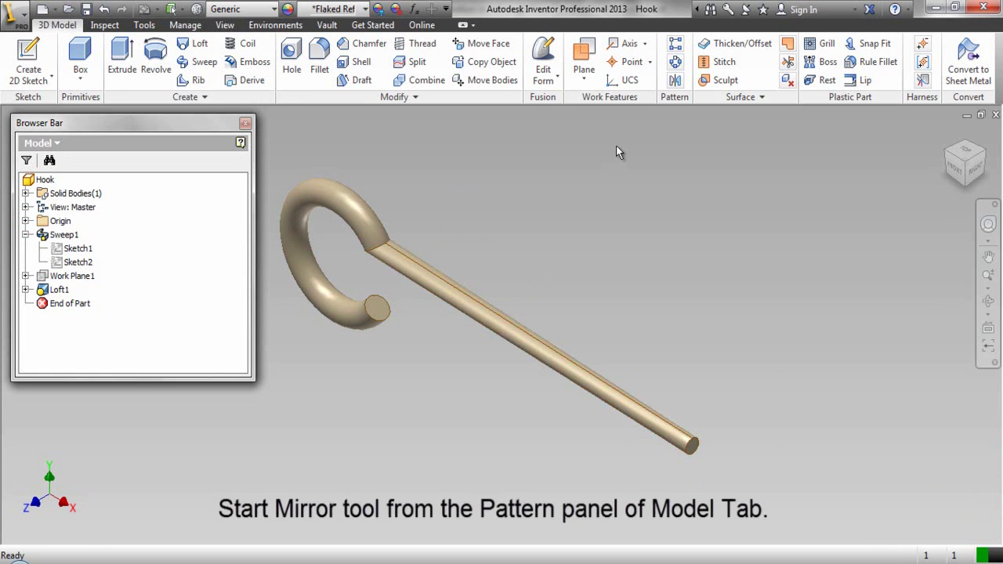
# - Mirror the lofted straight leg about the XZ Plane to add the hook's second leg
pyautogui.click(675, 83)
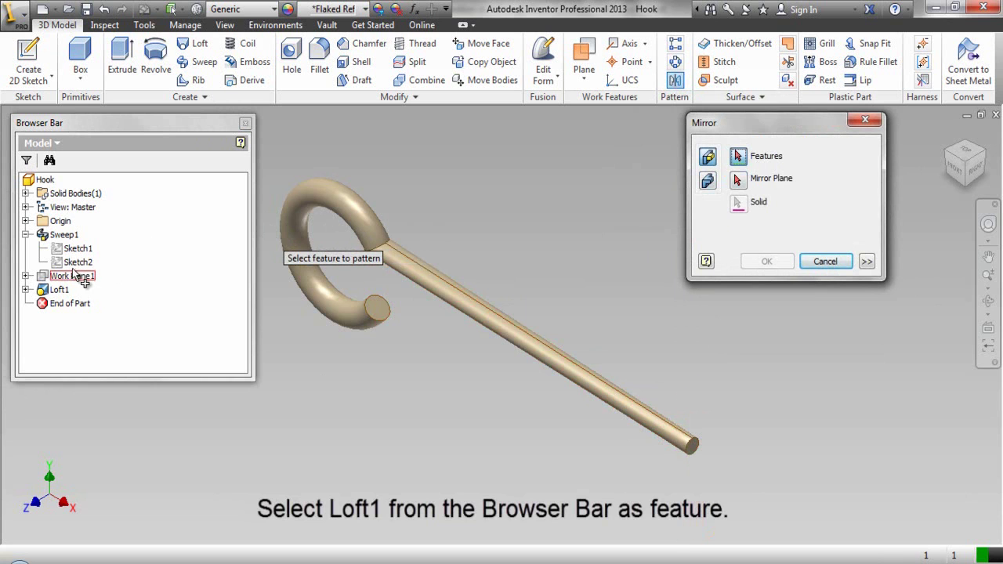
pyautogui.click(60, 290)
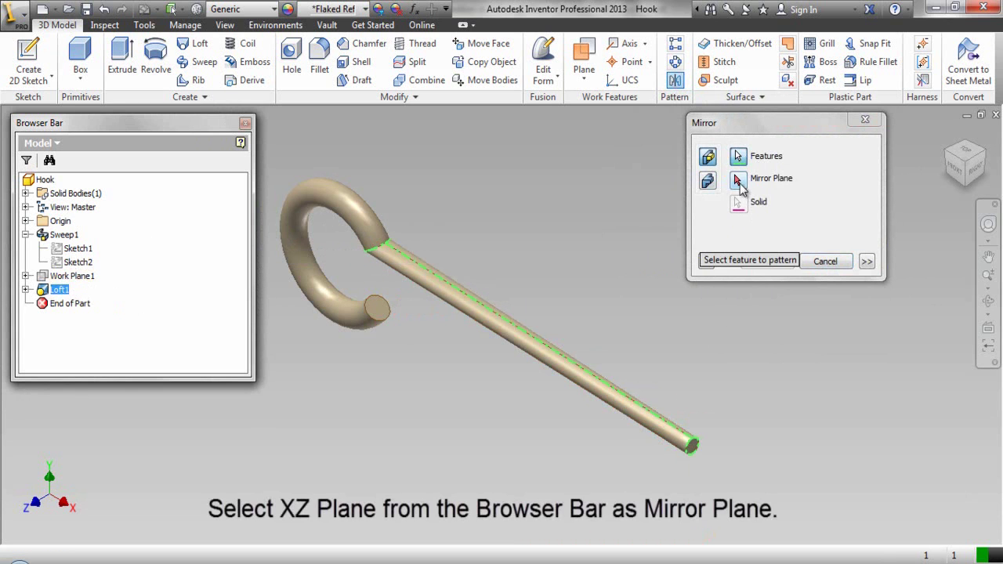
pyautogui.click(738, 181)
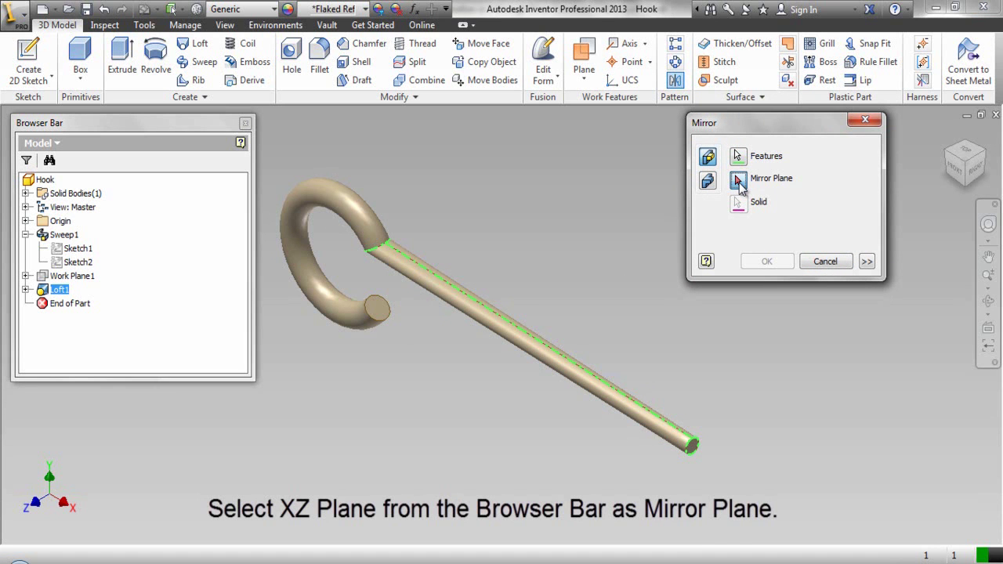
pyautogui.click(26, 222)
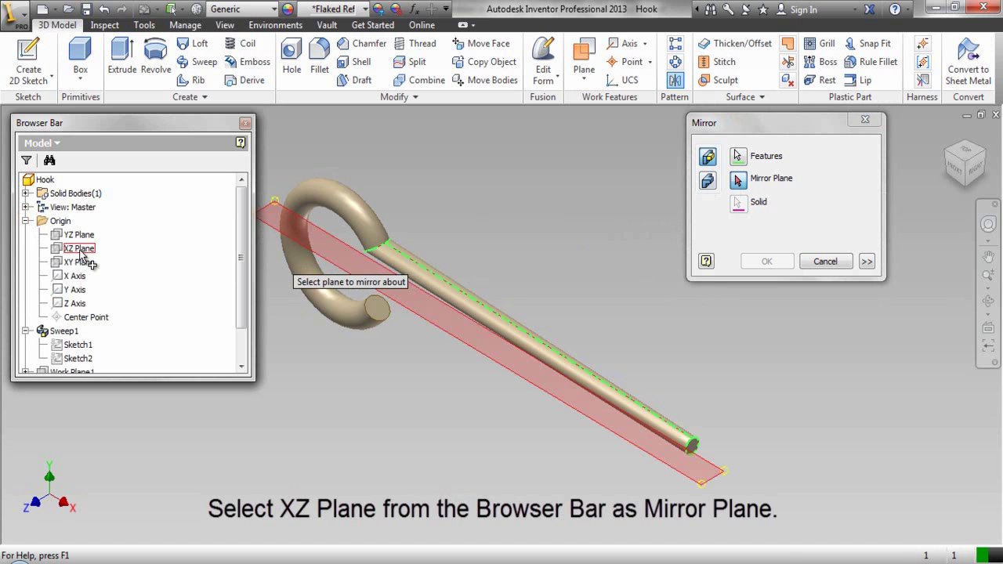
pyautogui.click(79, 248)
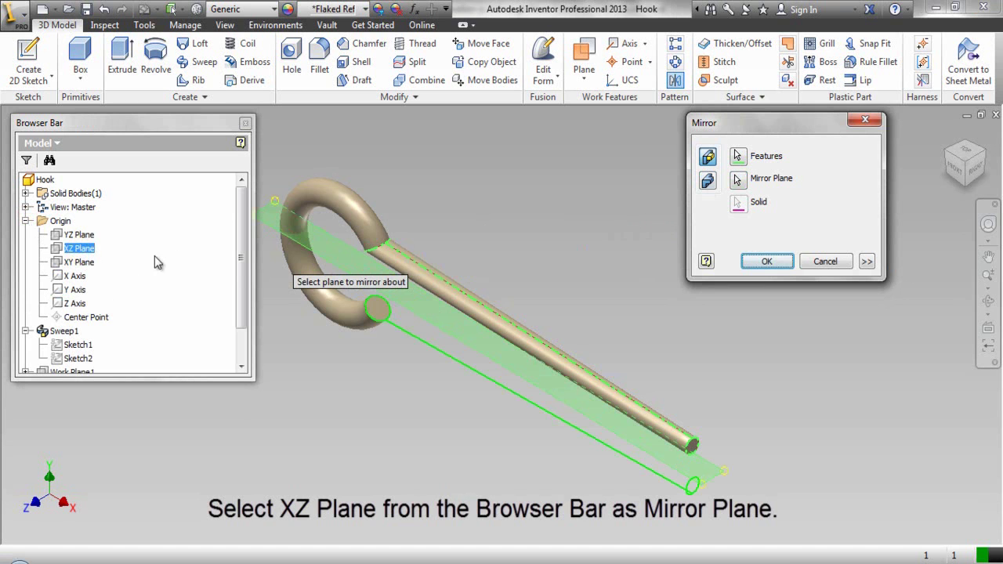
pyautogui.click(767, 263)
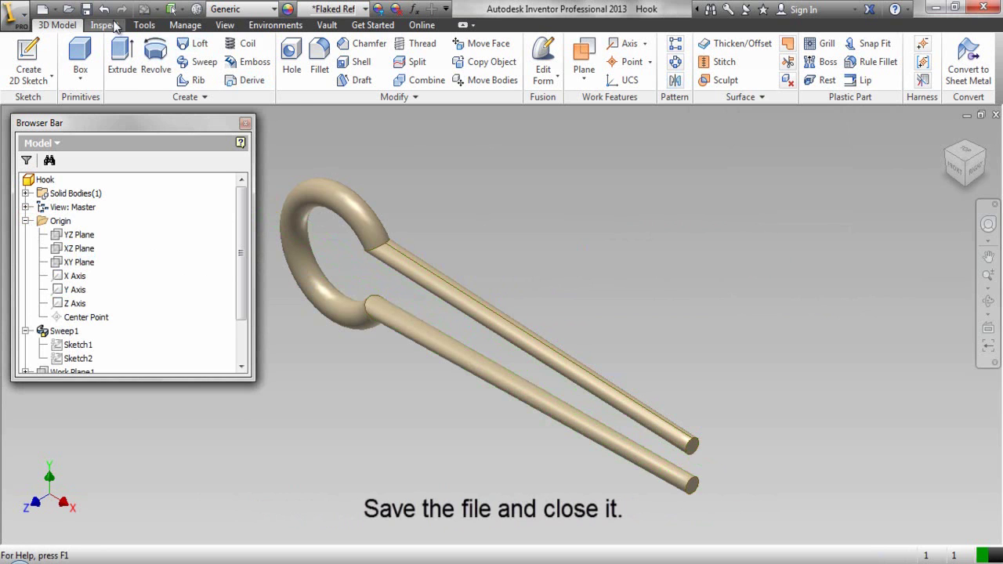
# - Save the Hook part and close the file
pyautogui.click(86, 9)
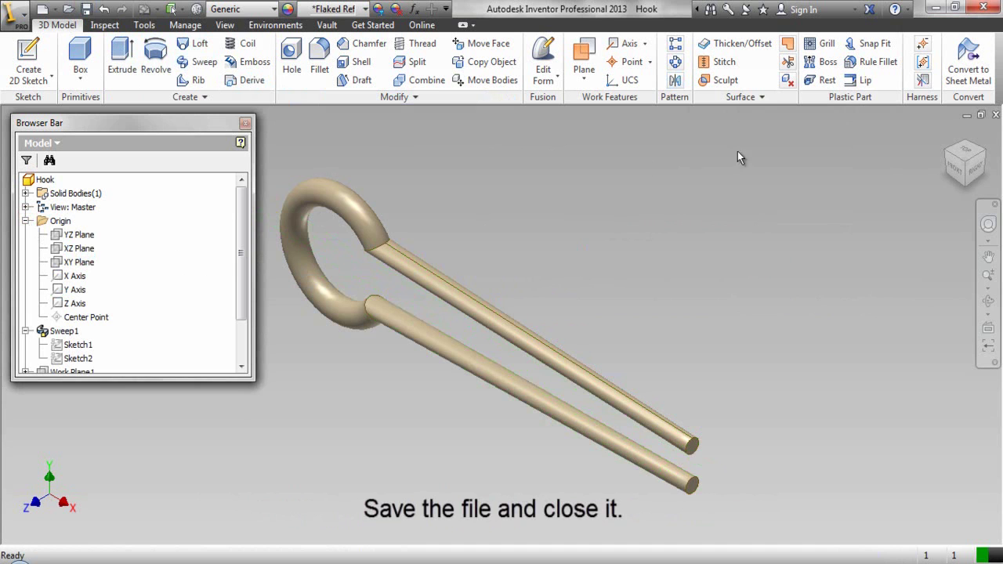
pyautogui.click(995, 115)
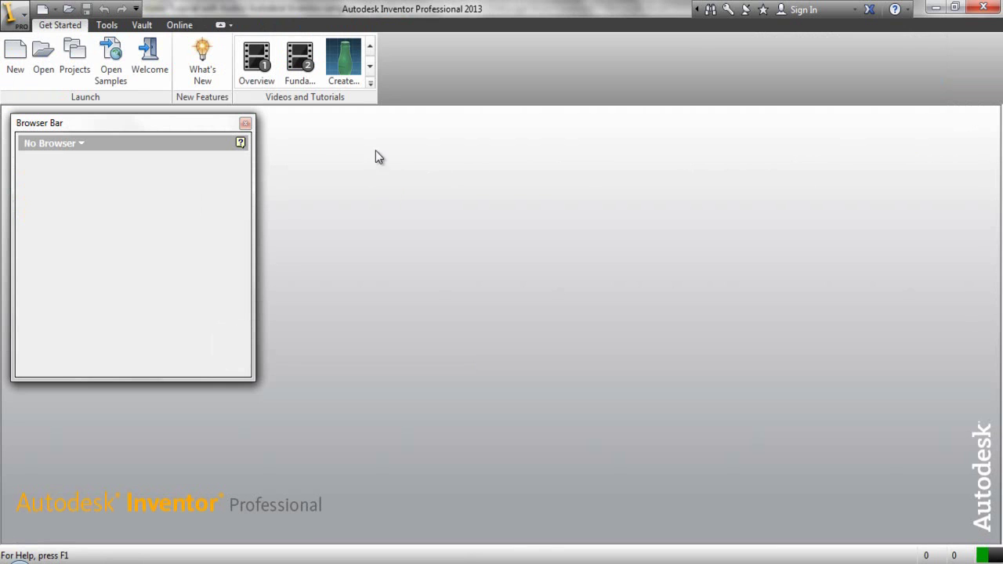
# - Create a new part file from the English Standard (in).ipt template
pyautogui.click(6, 65)
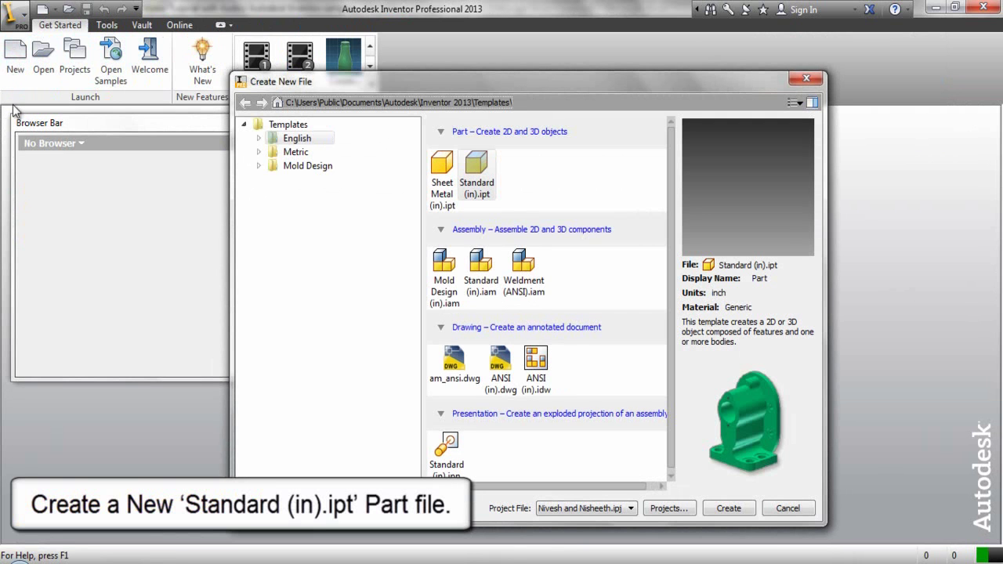
pyautogui.click(476, 168)
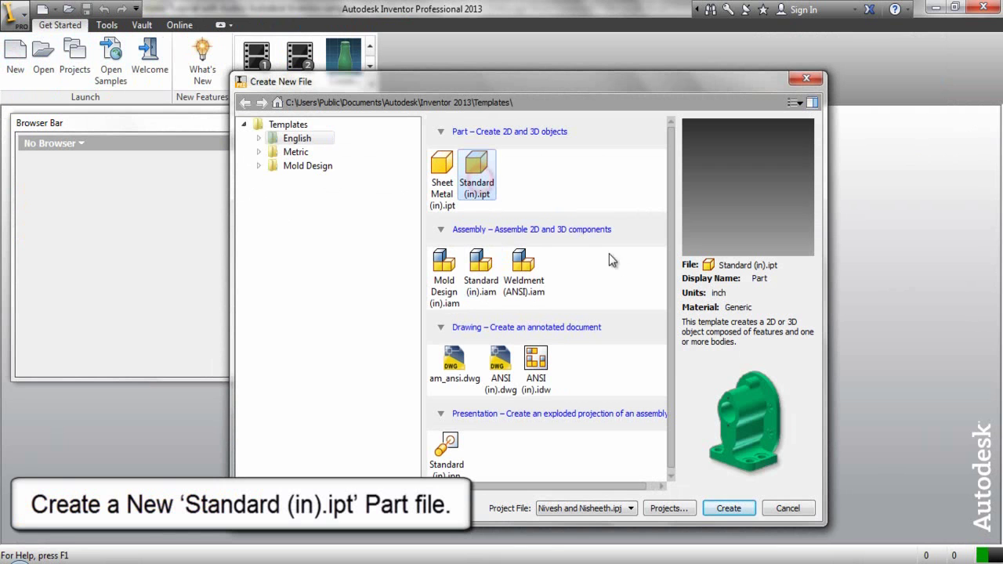
pyautogui.click(725, 509)
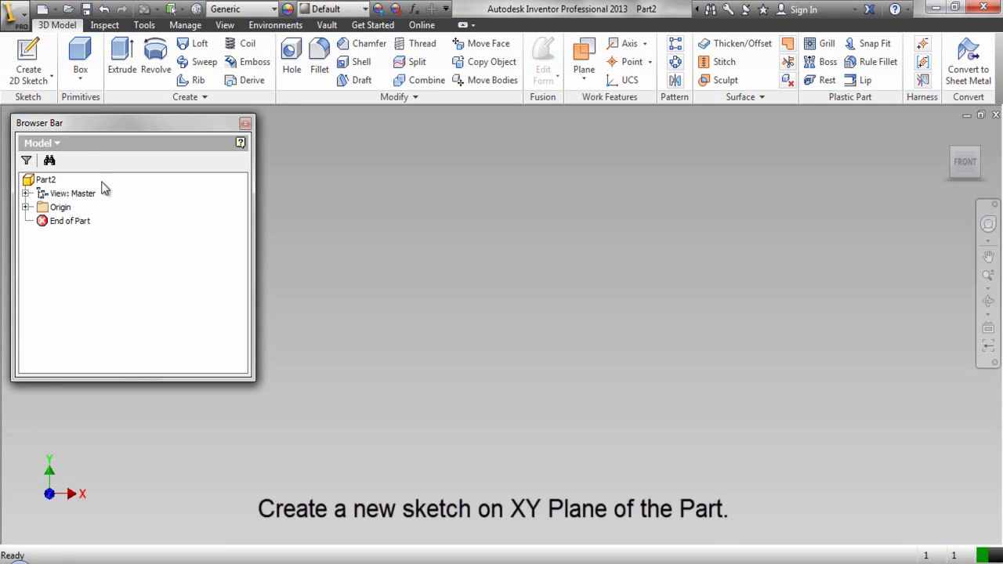
# - Start a 2D sketch on the XY Plane of the new part and view it from the front
pyautogui.click(30, 61)
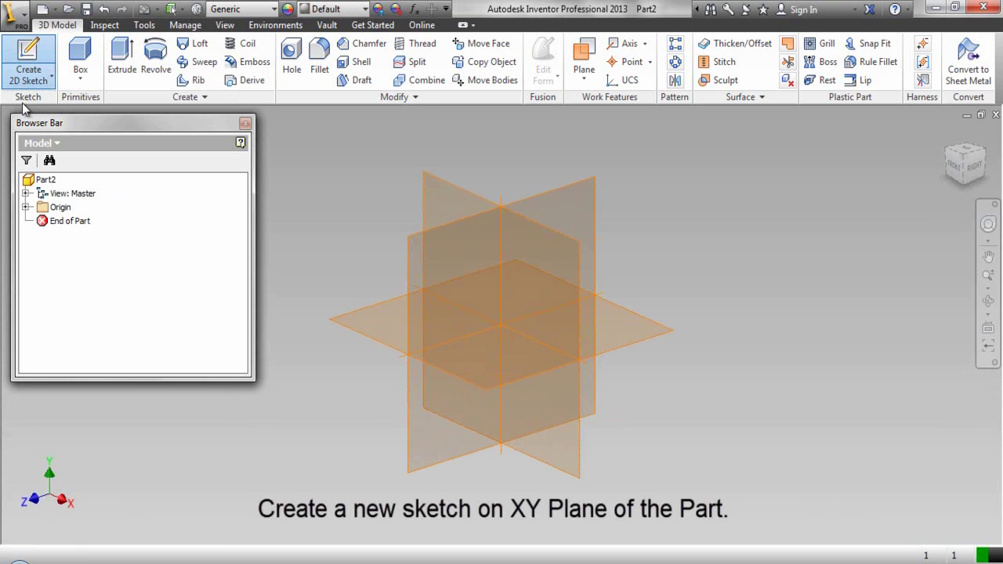
pyautogui.click(26, 208)
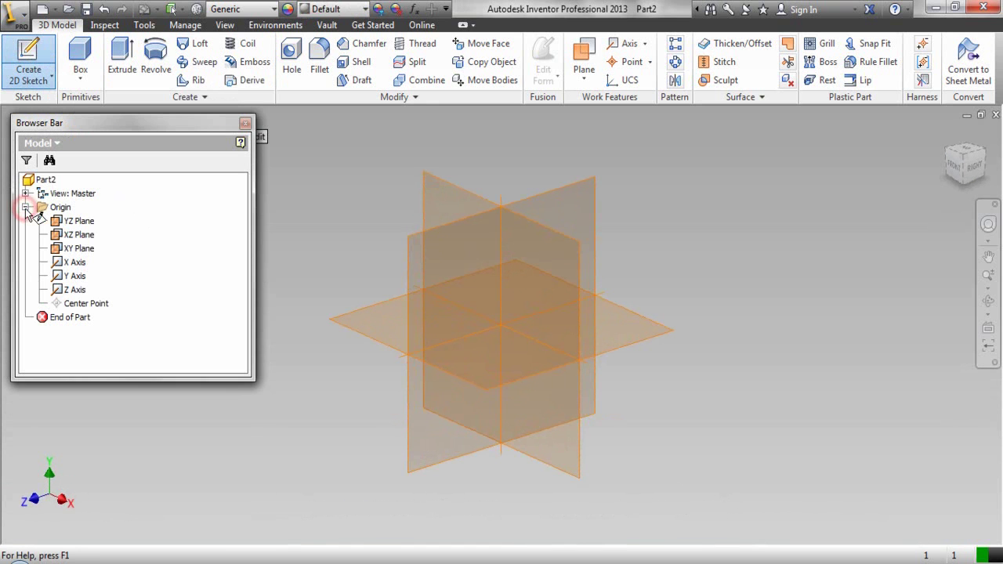
pyautogui.click(87, 254)
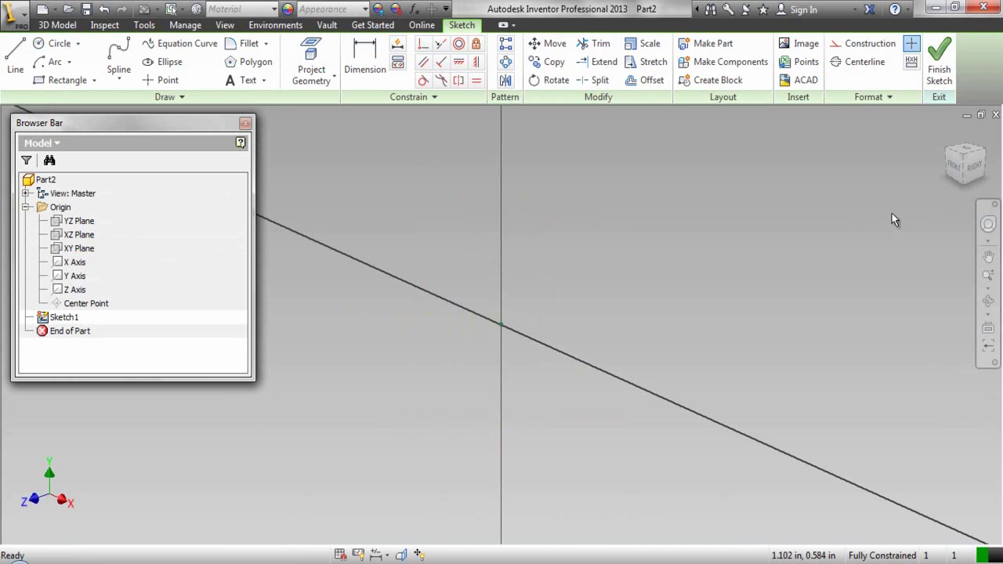
pyautogui.click(952, 172)
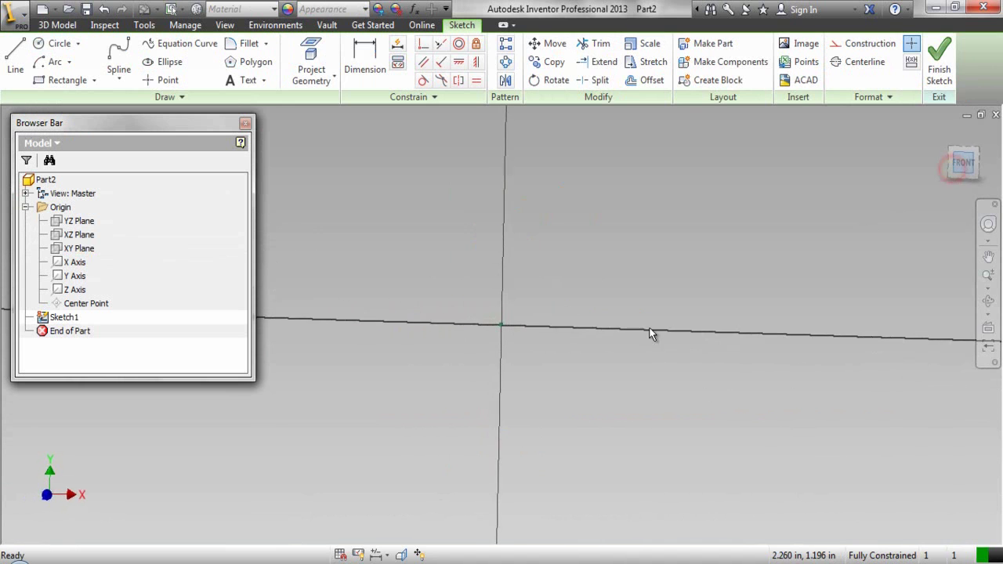
# - Draw a 1 in diameter circle centred on the part origin and finish the sketch
pyautogui.rightClick(559, 219)
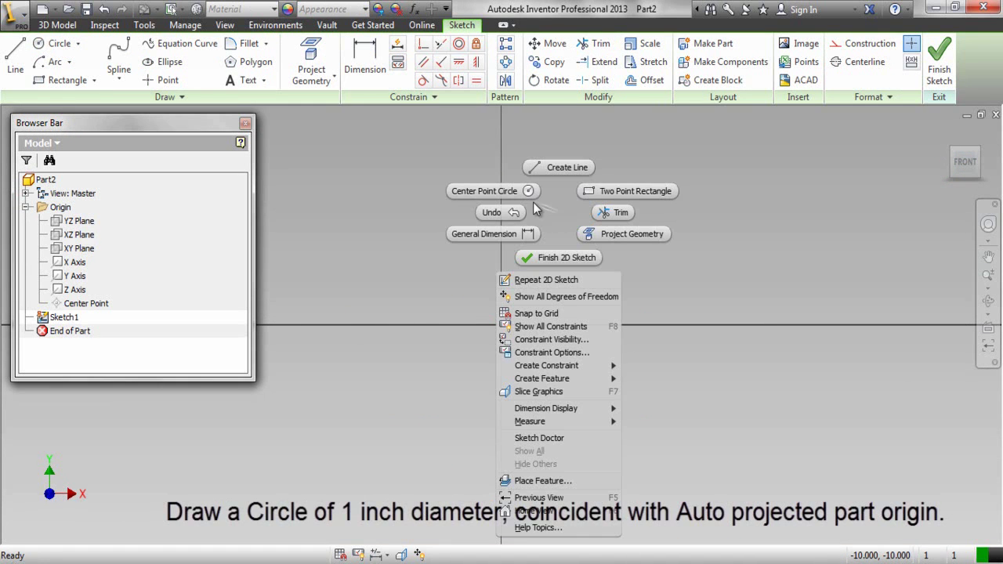
pyautogui.click(531, 197)
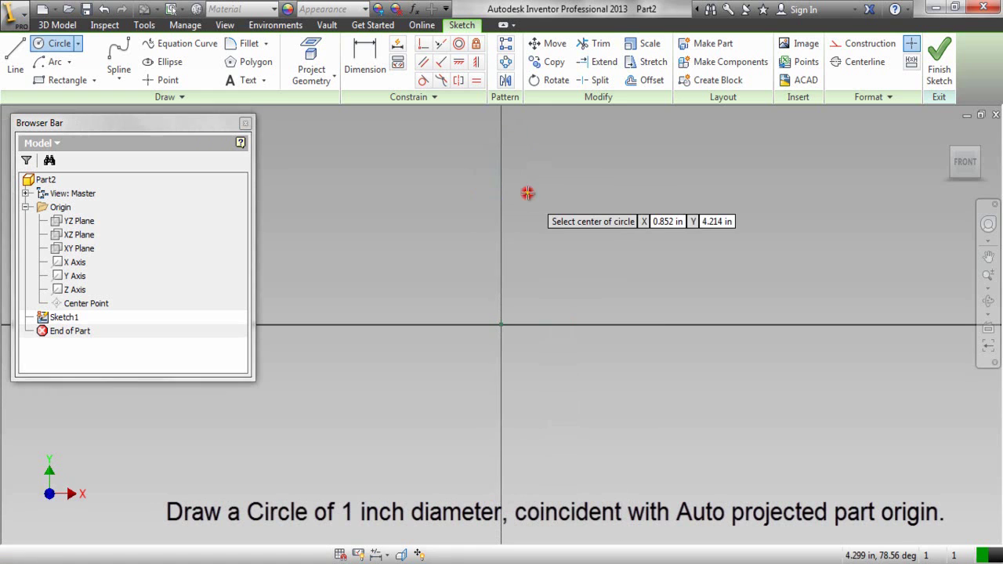
pyautogui.click(503, 324)
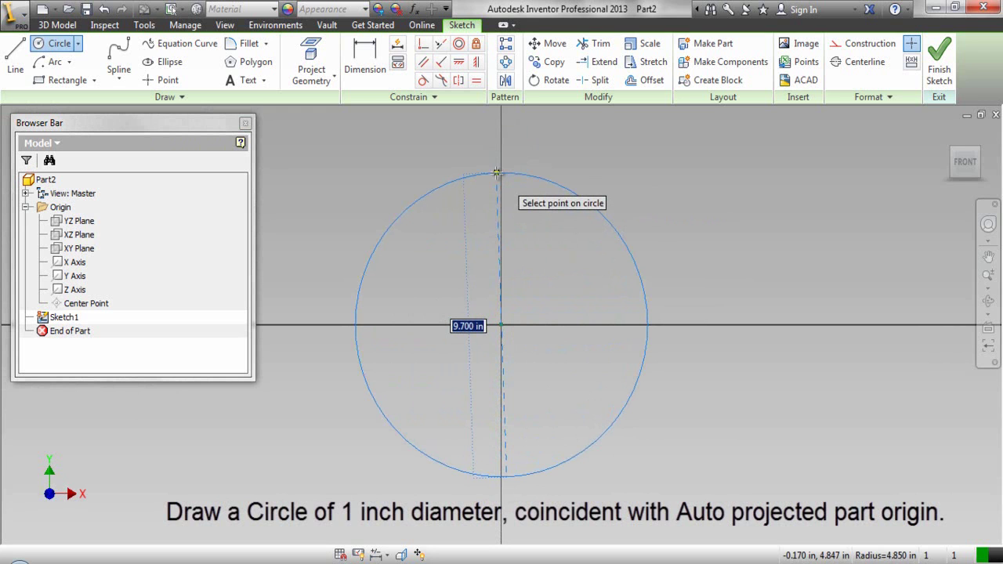
pyautogui.write('1')
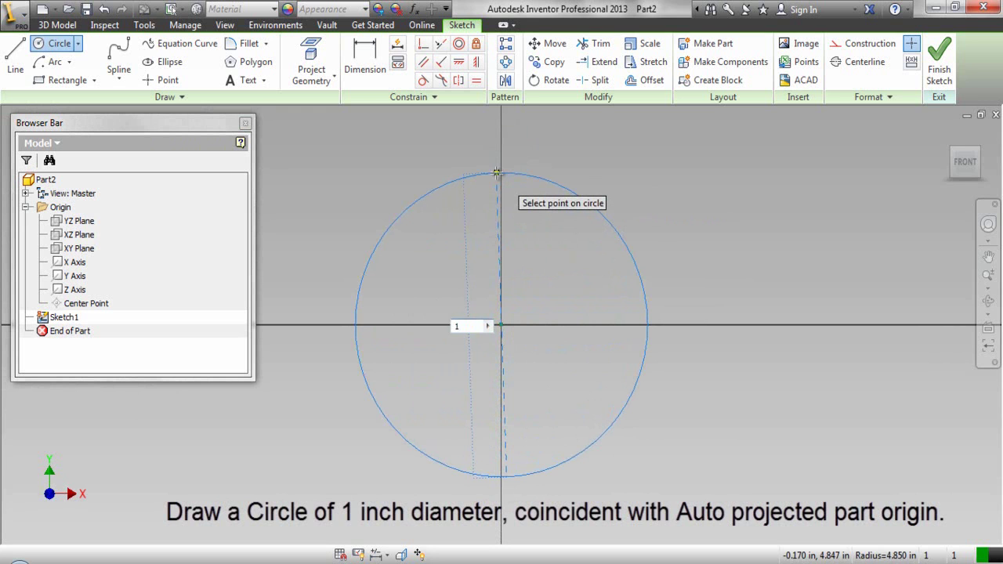
pyautogui.press('Return')
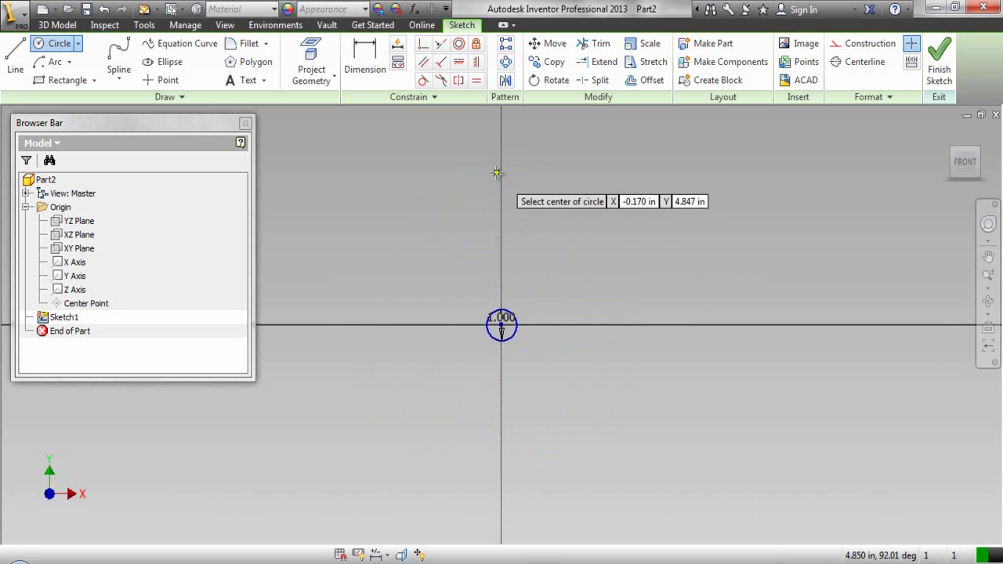
pyautogui.scroll(2, 509, 332)
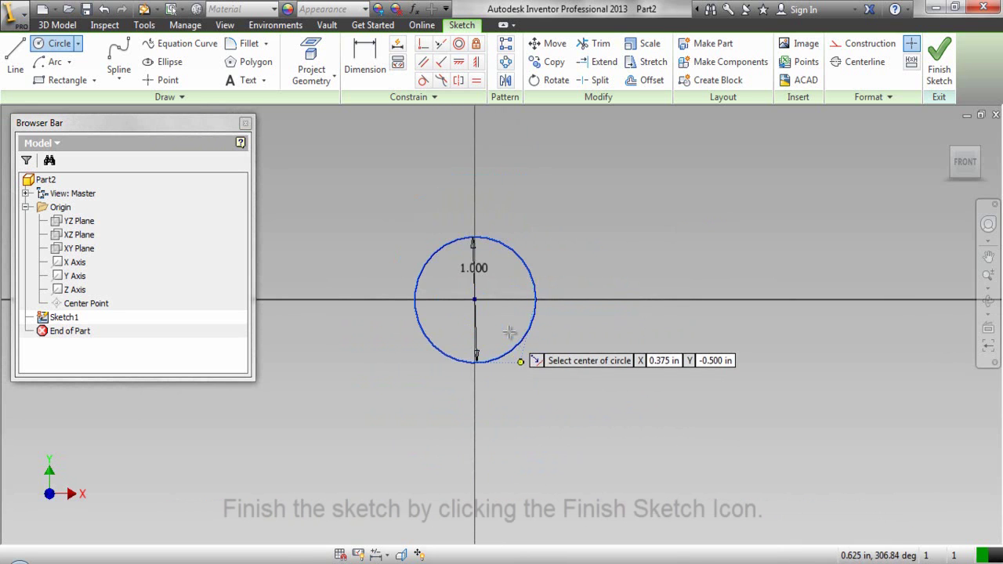
pyautogui.scroll(3, 510, 331)
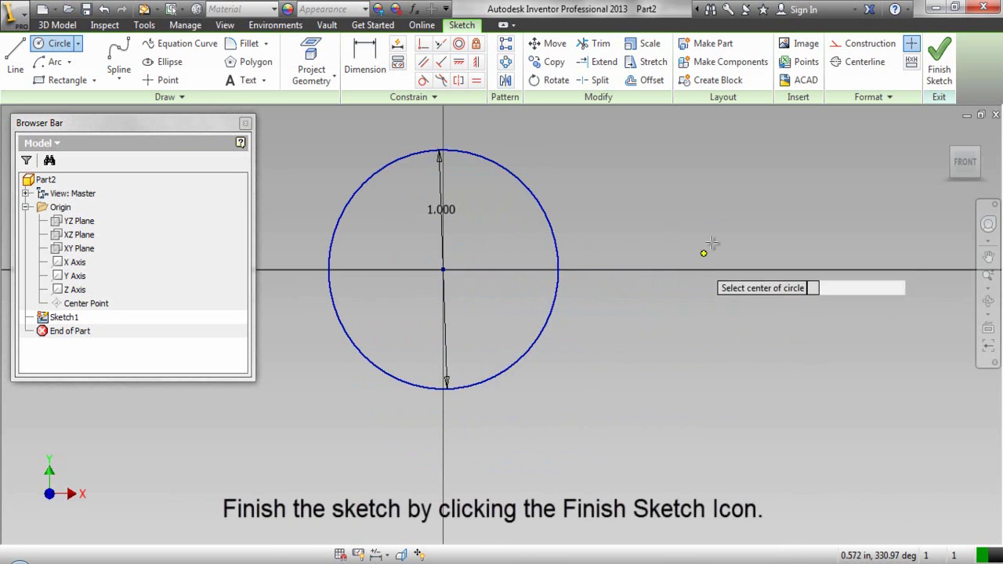
pyautogui.click(939, 64)
# - Start a second 2D sketch on the XZ Plane
pyautogui.rightClick(748, 269)
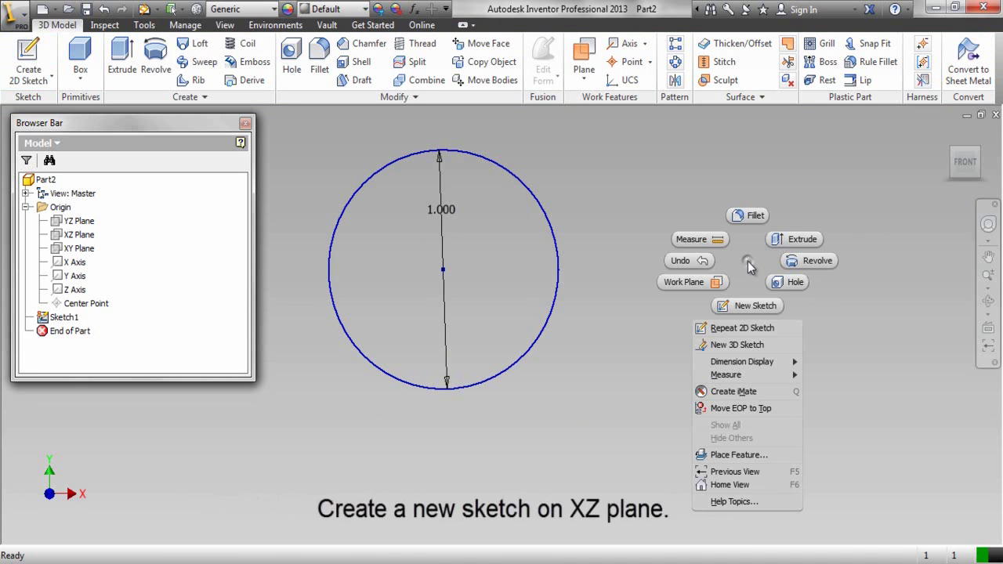
pyautogui.click(748, 306)
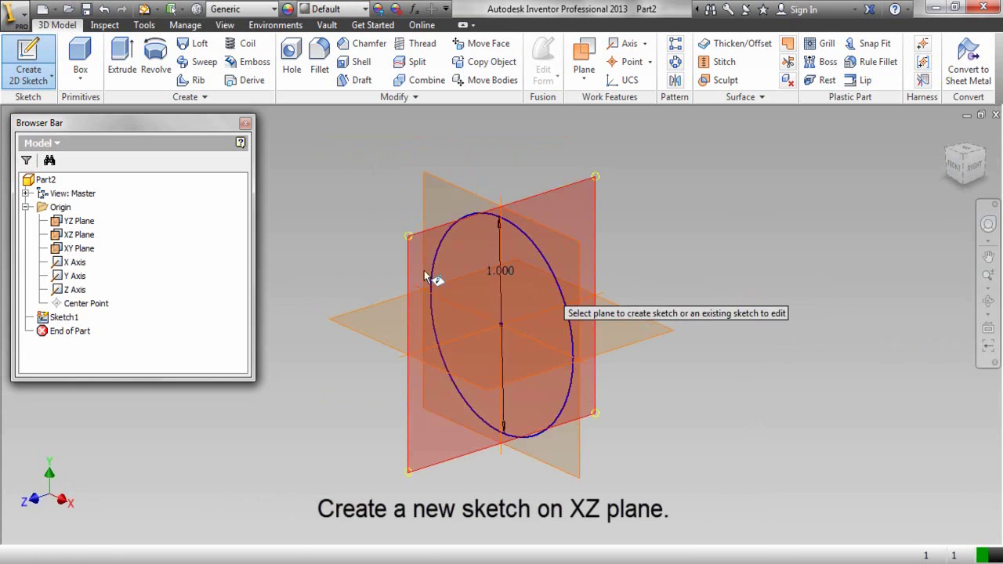
pyautogui.click(91, 236)
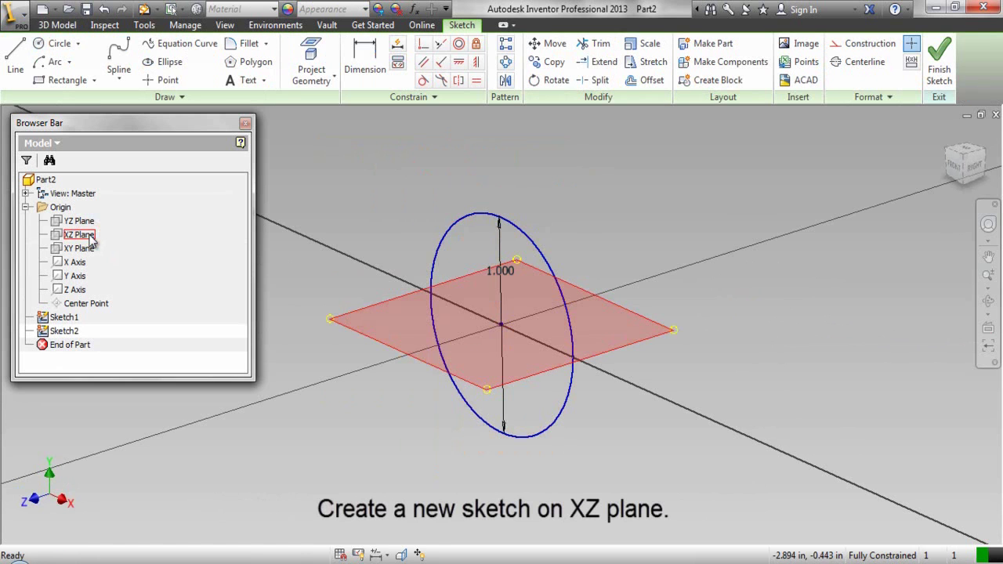
pyautogui.click(400, 225)
# - Project the 1 in circle into the sketch and convert the projected line to construction geometry
pyautogui.rightClick(394, 207)
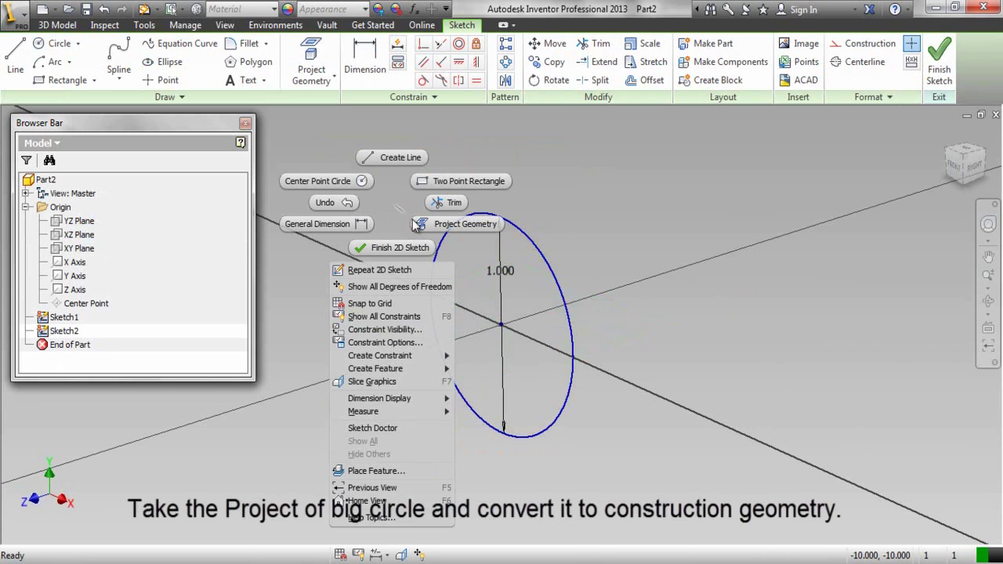
pyautogui.click(435, 225)
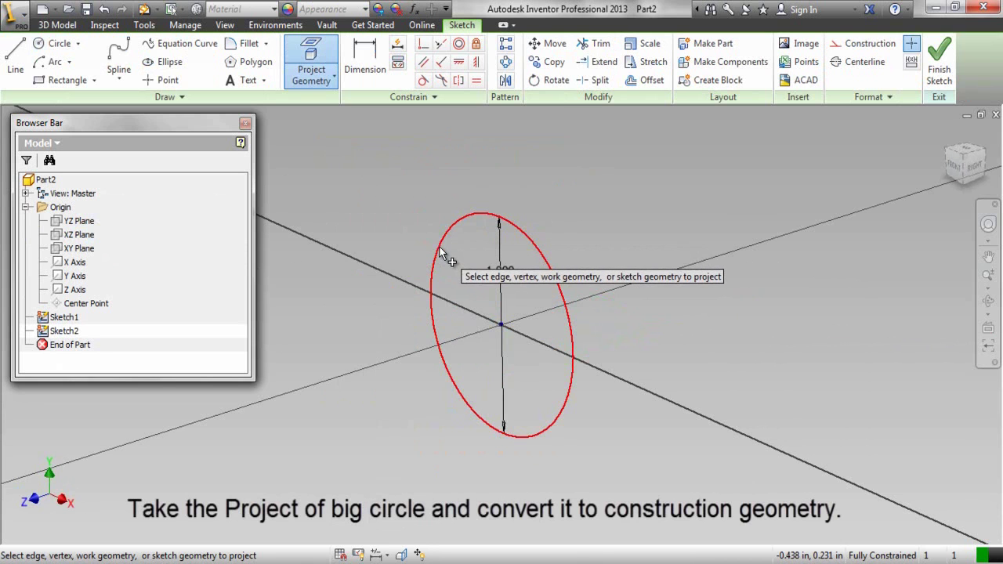
pyautogui.click(435, 247)
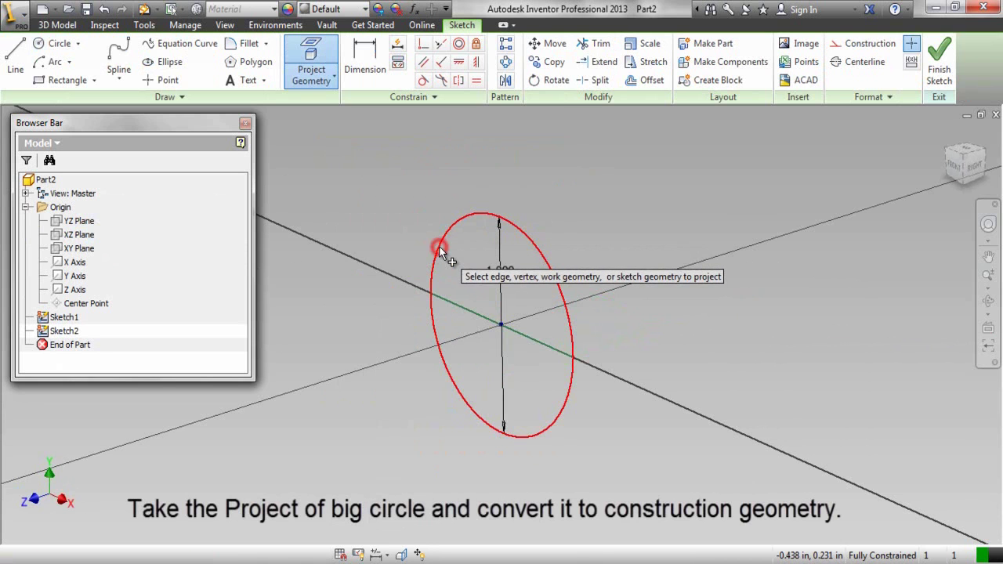
pyautogui.rightClick(361, 212)
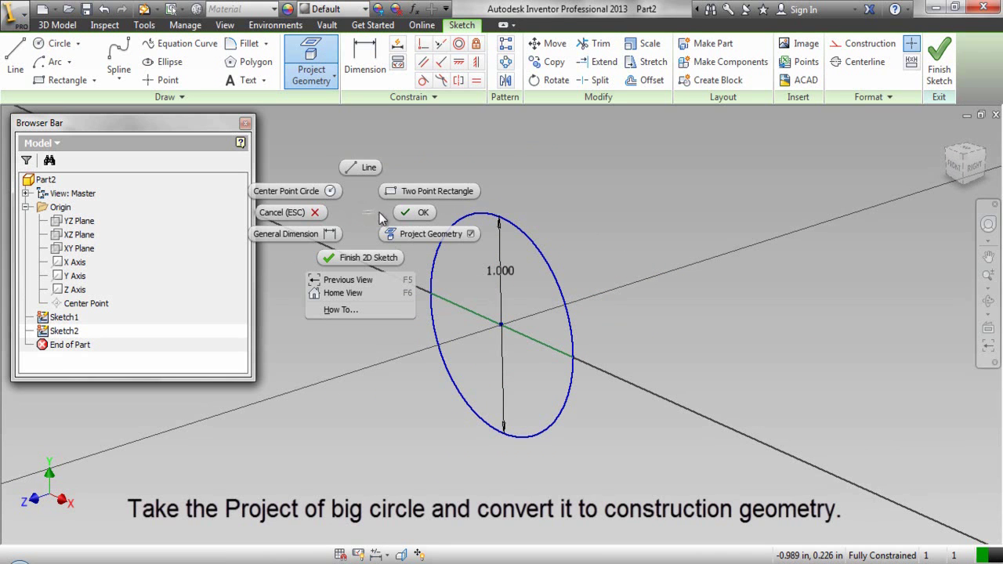
pyautogui.click(395, 213)
pyautogui.click(395, 217)
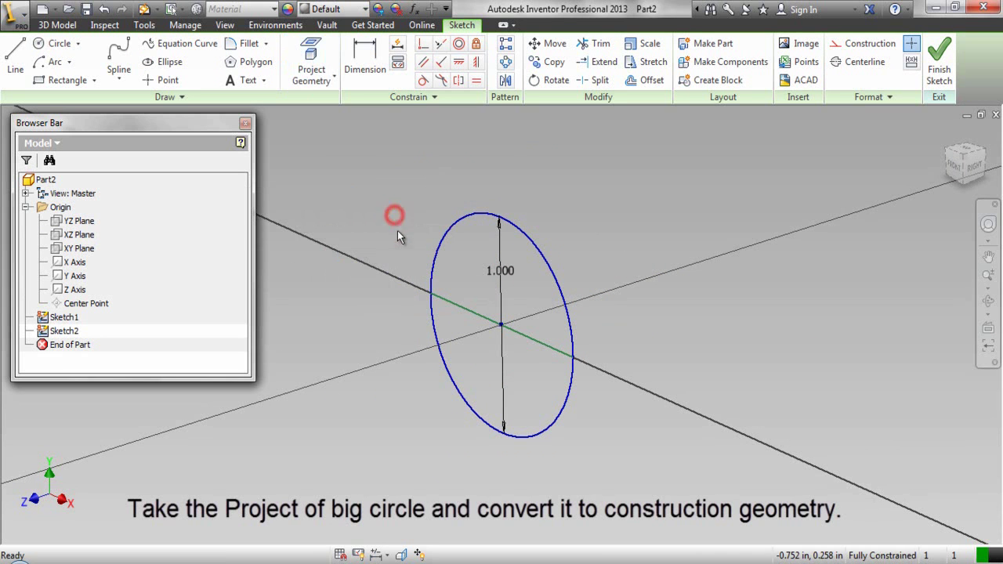
pyautogui.click(442, 297)
pyautogui.click(834, 49)
pyautogui.click(561, 196)
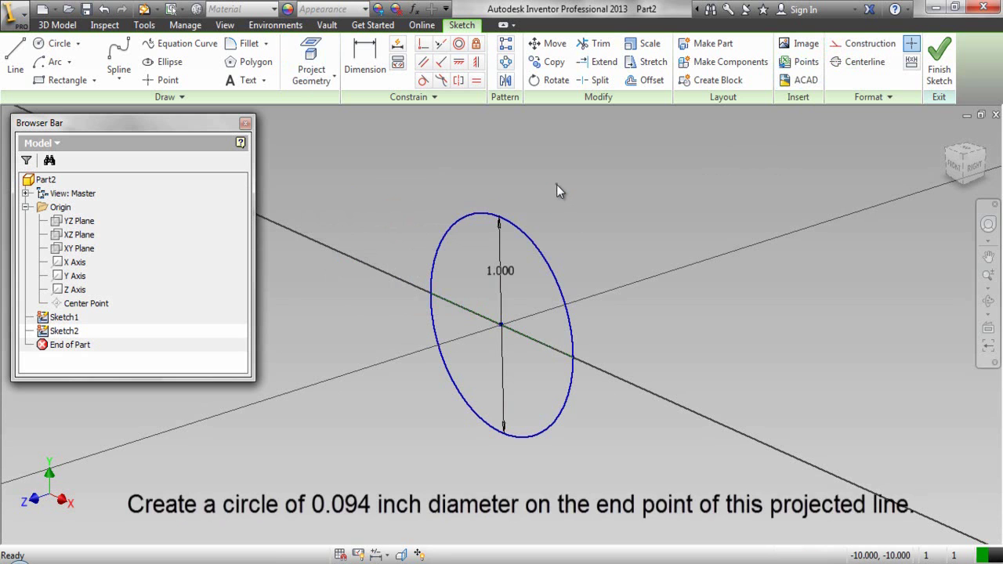
# - Draw a .094 in diameter circle centred on the end point of the projected line and finish the sketch
pyautogui.rightClick(556, 184)
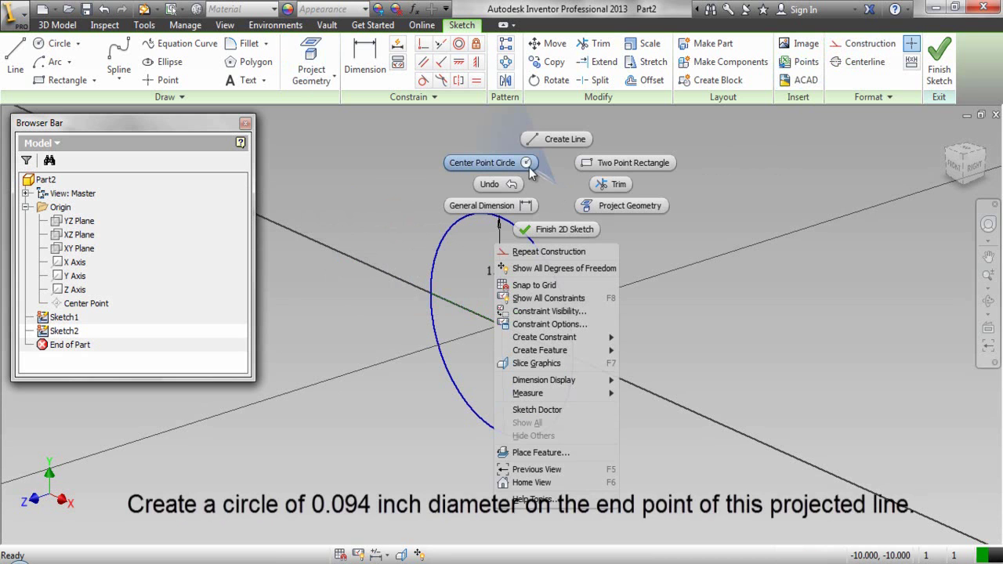
pyautogui.click(527, 164)
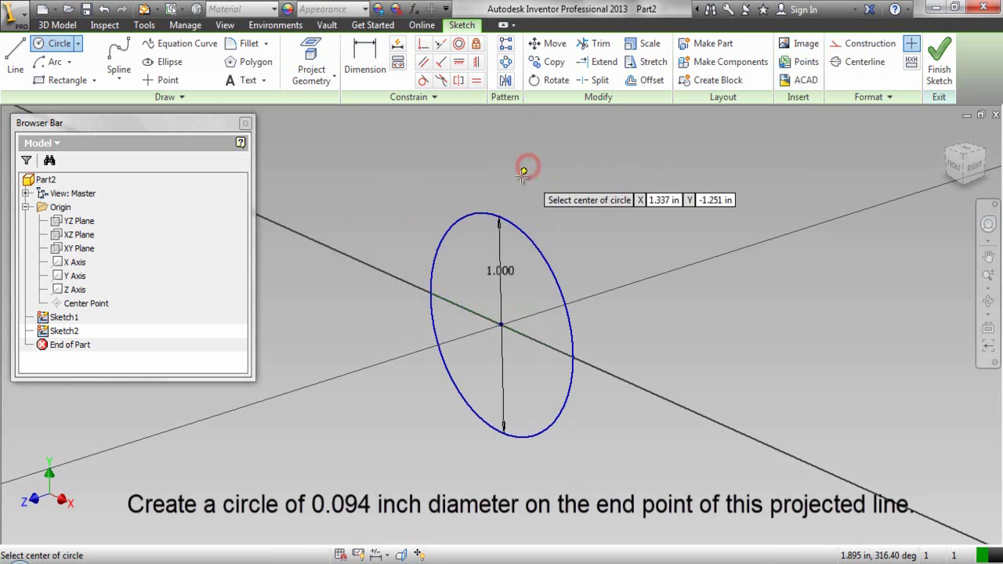
pyautogui.click(430, 293)
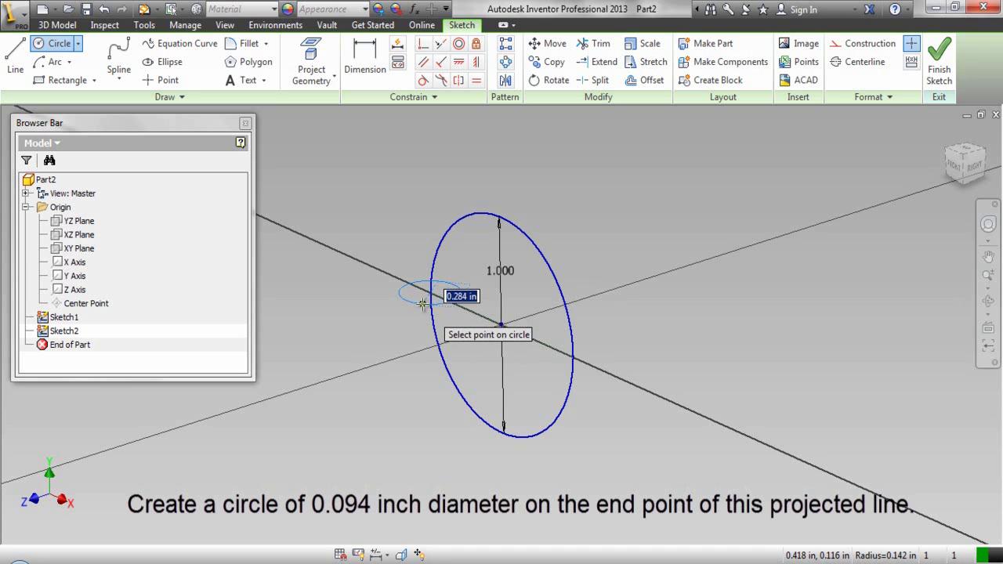
pyautogui.write('.094')
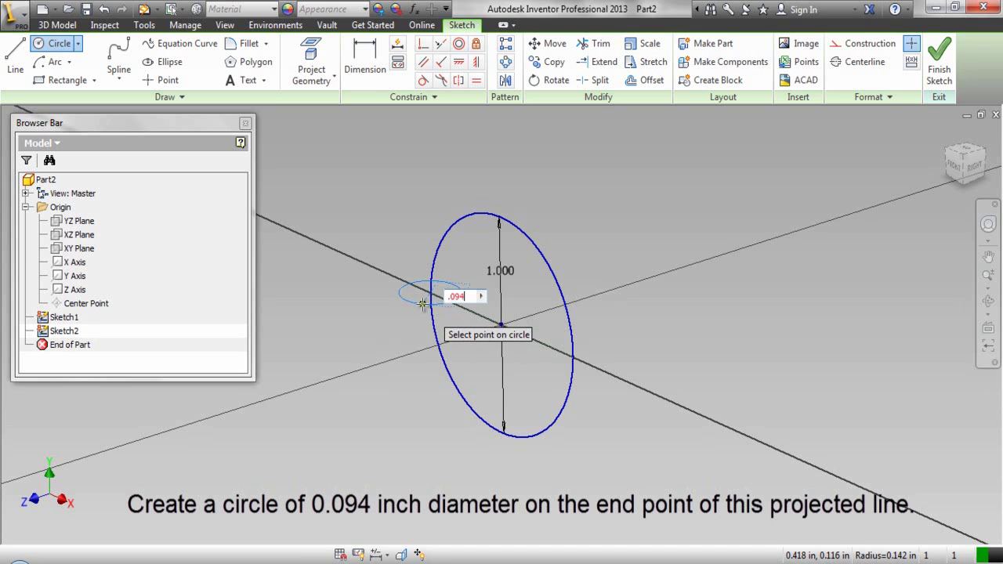
pyautogui.press('Return')
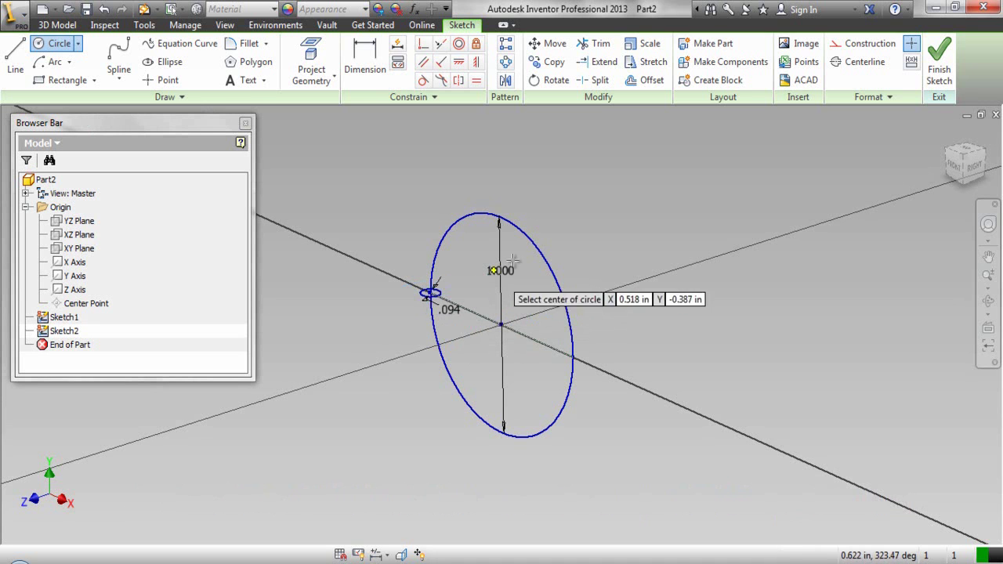
pyautogui.rightClick(605, 195)
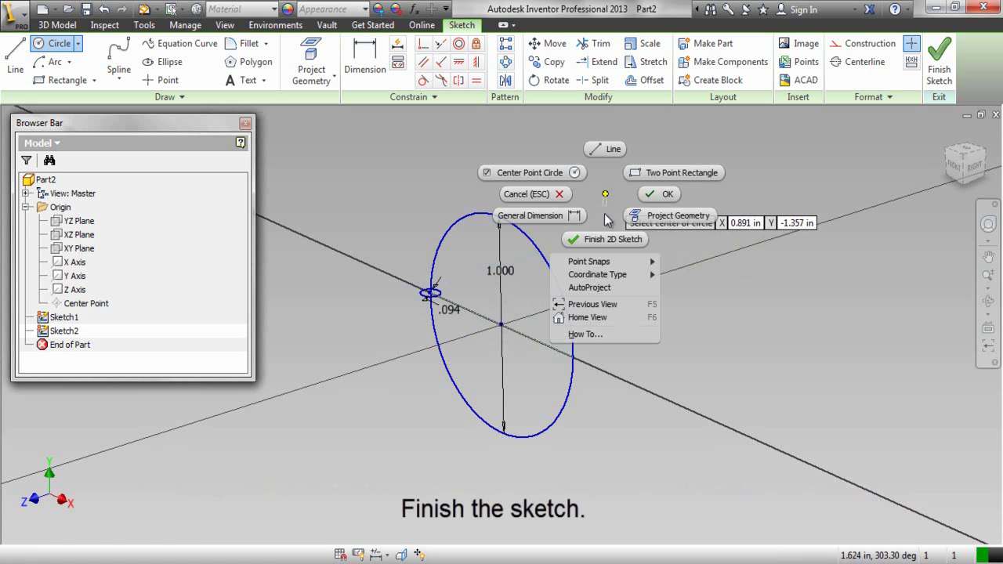
pyautogui.click(607, 239)
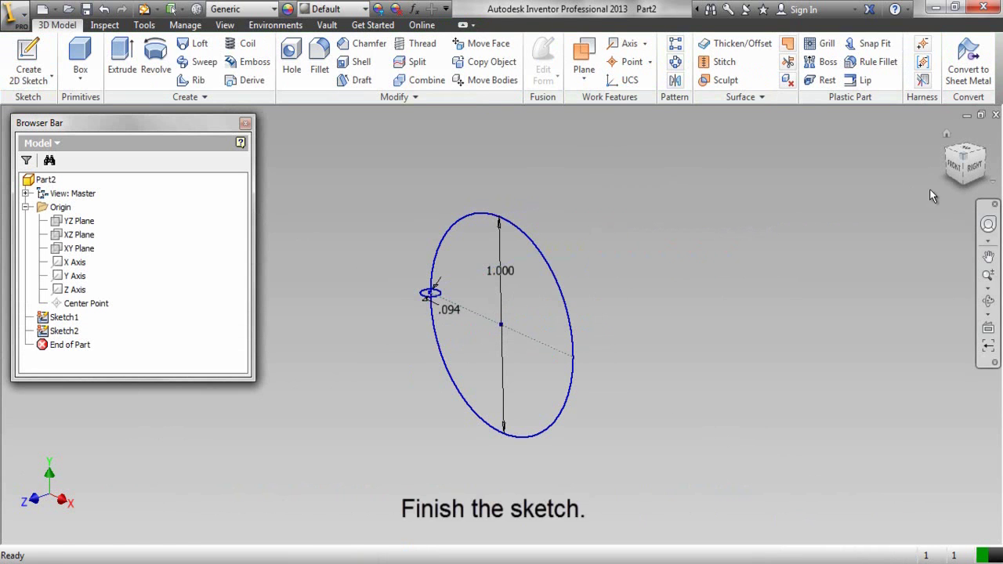
# - Sweep the .094 in circle as the profile along the 1 in circle as the path to form a solid ring
pyautogui.click(947, 154)
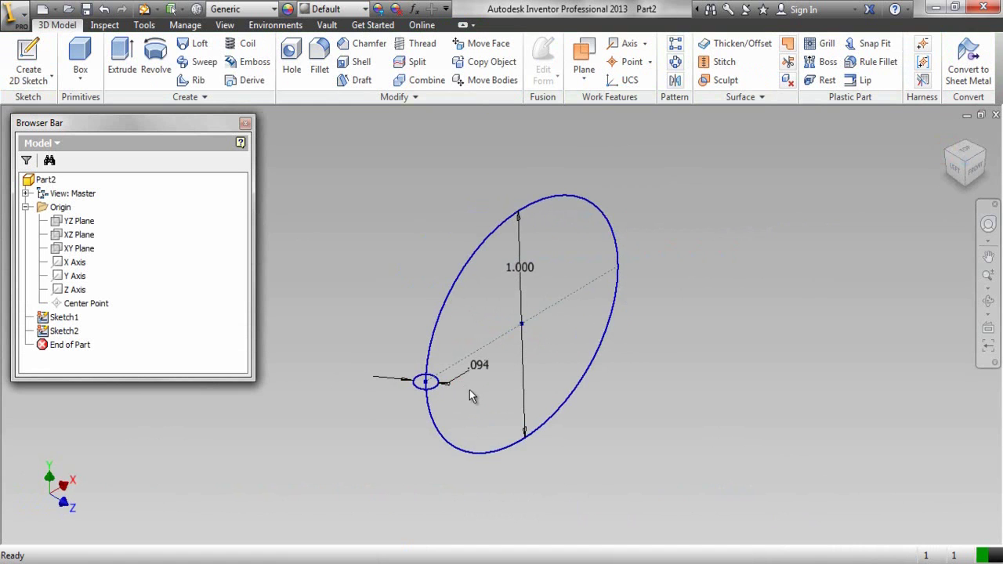
pyautogui.click(195, 65)
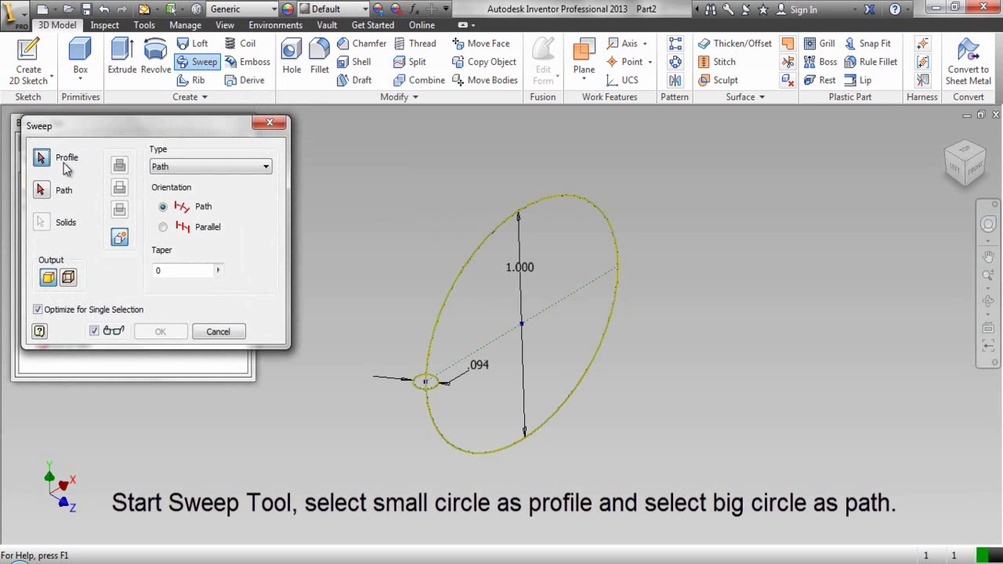
pyautogui.click(421, 382)
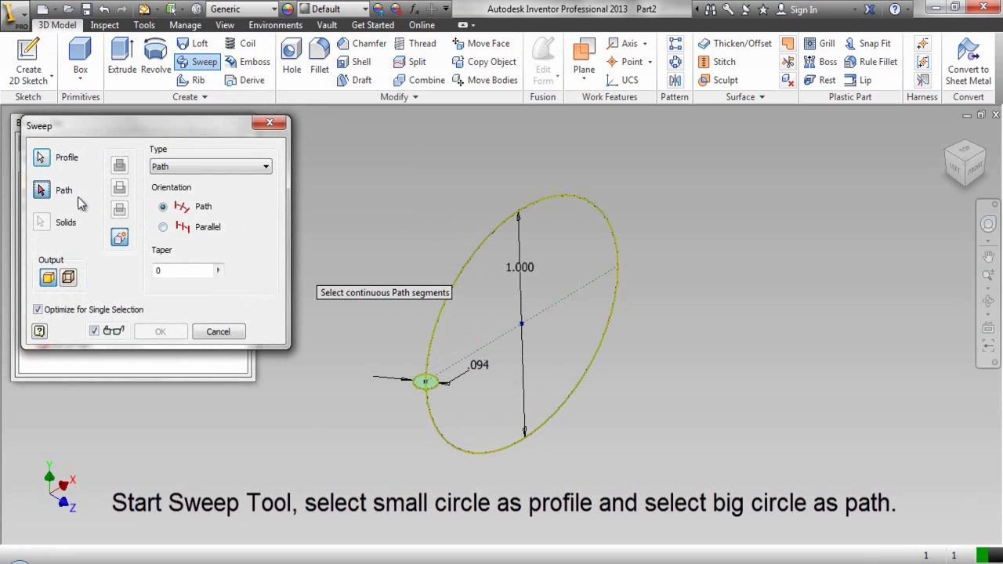
pyautogui.click(462, 272)
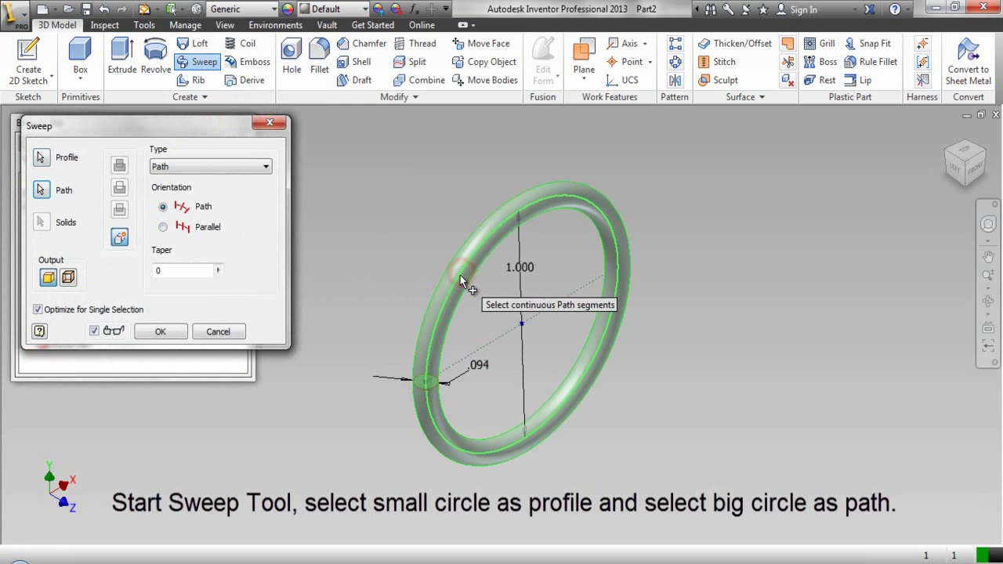
pyautogui.click(162, 331)
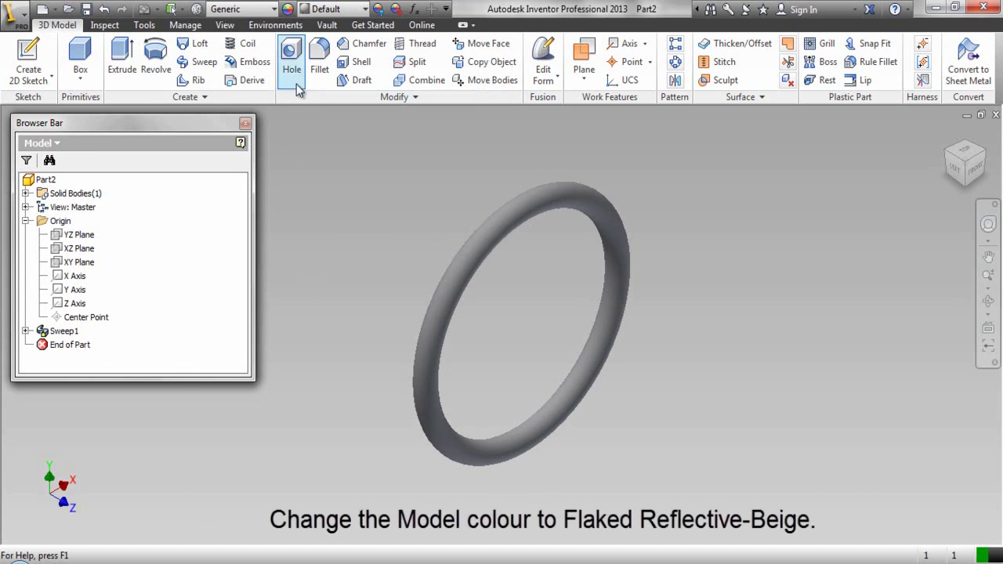
# - Apply the Flaked Reflective - Beige appearance to the whole part
pyautogui.click(287, 9)
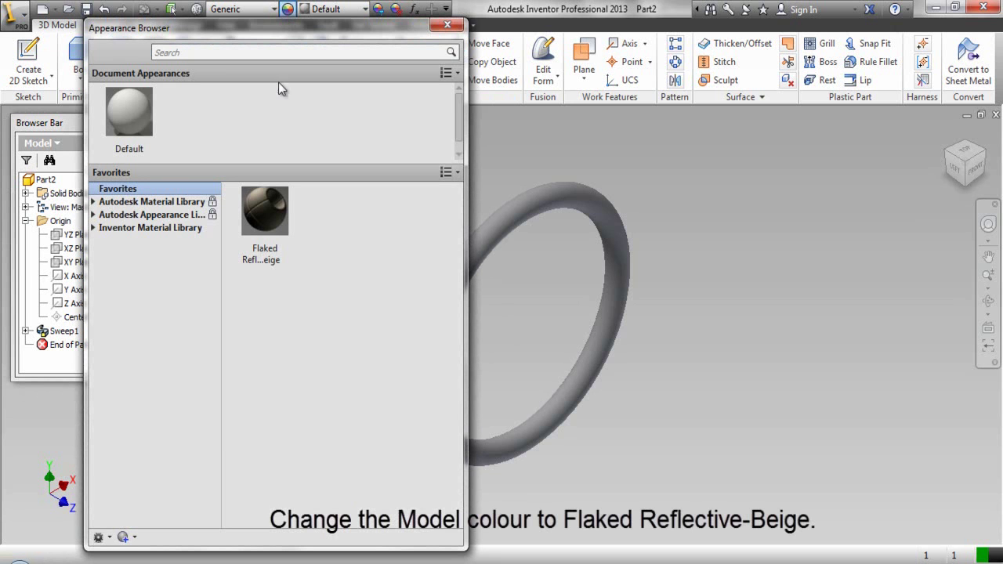
pyautogui.click(43, 182)
pyautogui.click(326, 215)
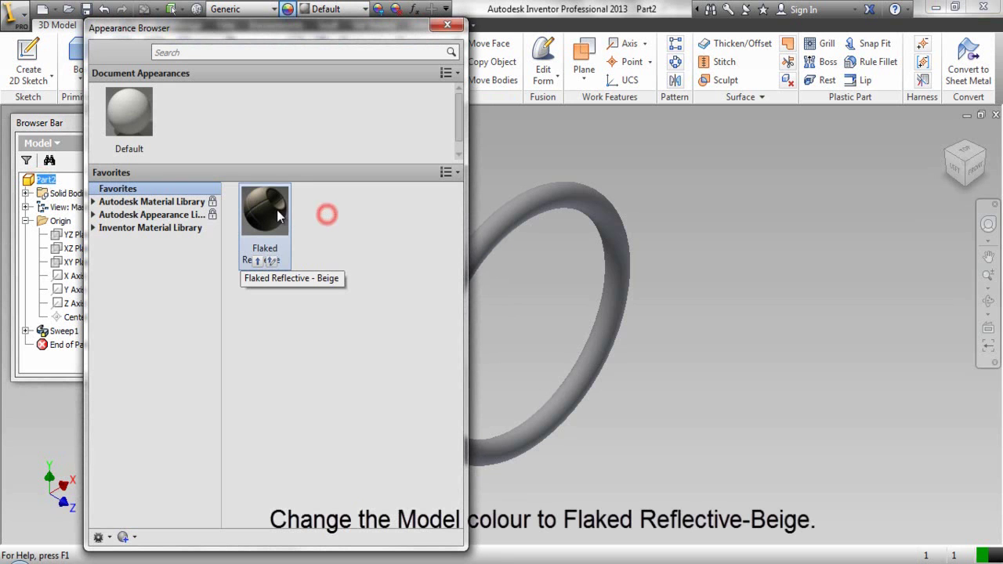
pyautogui.click(264, 210)
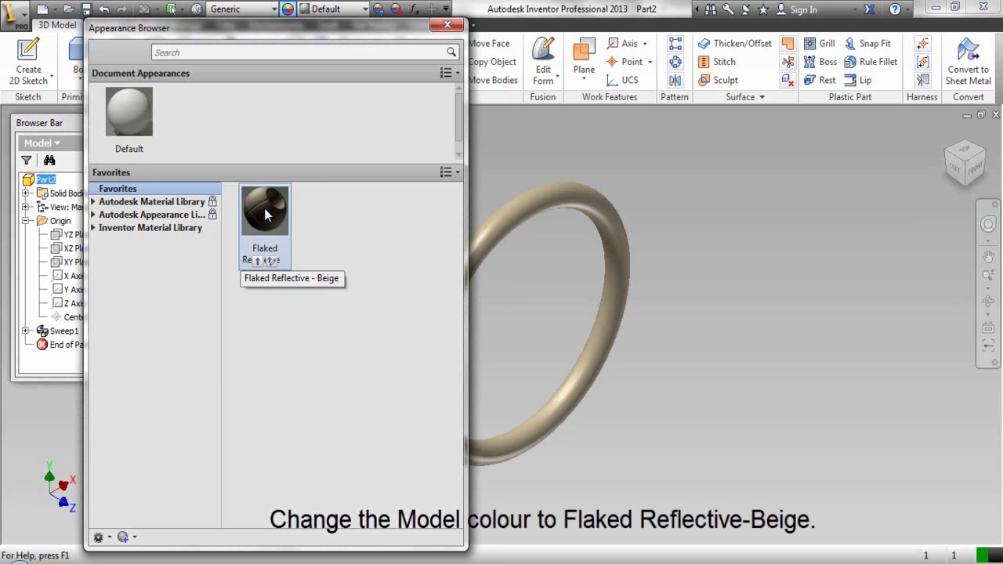
pyautogui.click(260, 262)
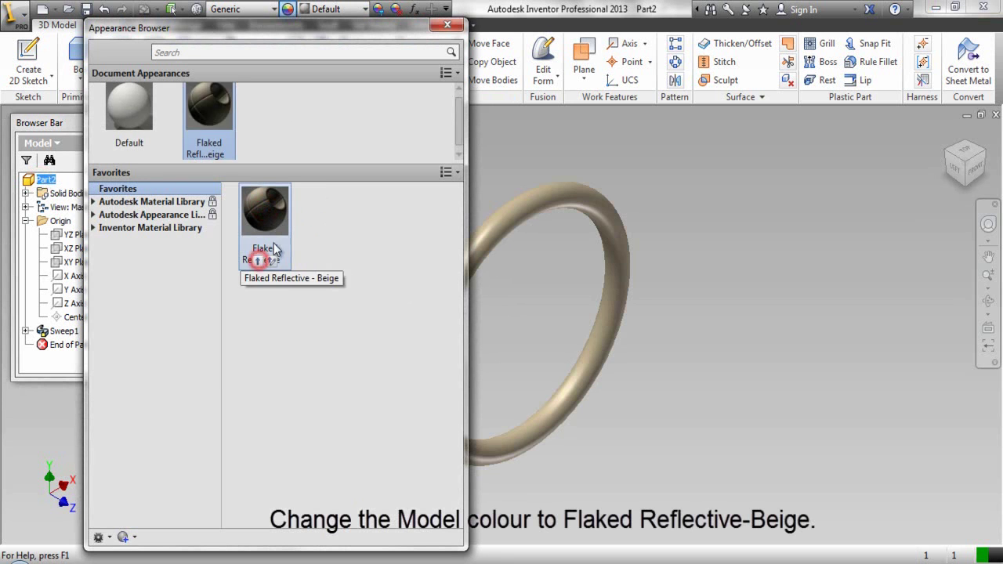
pyautogui.click(342, 224)
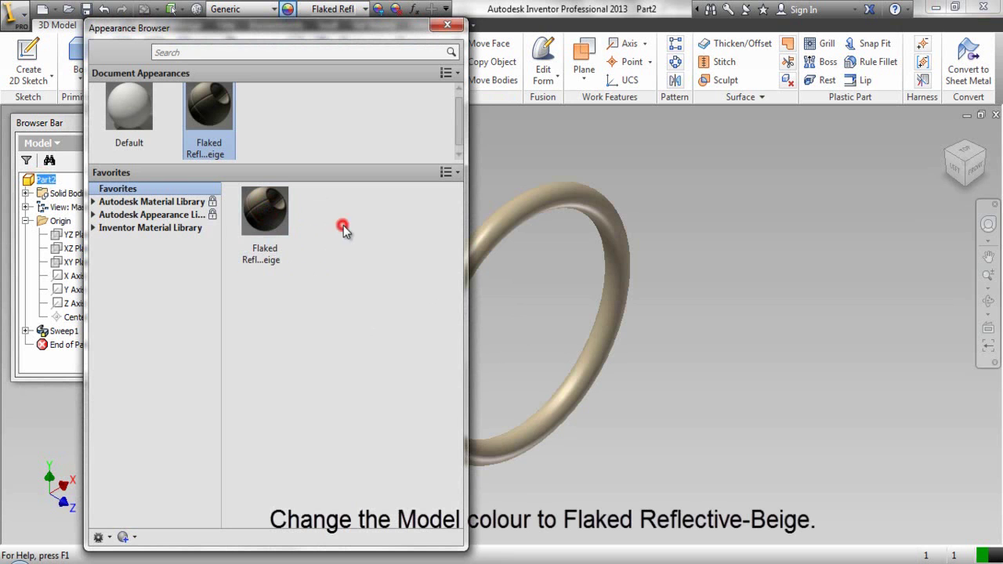
pyautogui.click(447, 25)
pyautogui.click(439, 228)
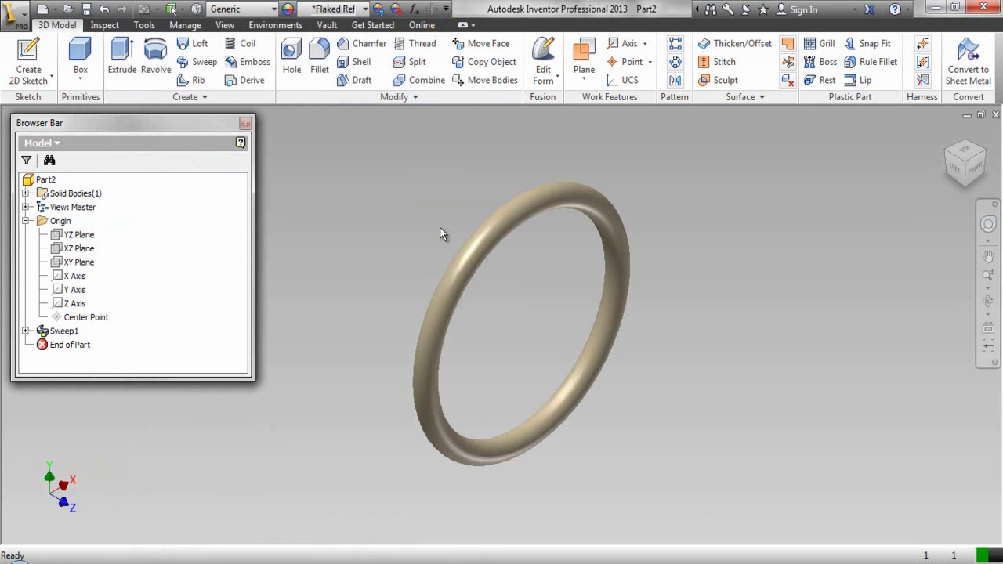
# - Save the part as Circular Ring in the Ceiling Hook folder and close it
pyautogui.click(87, 9)
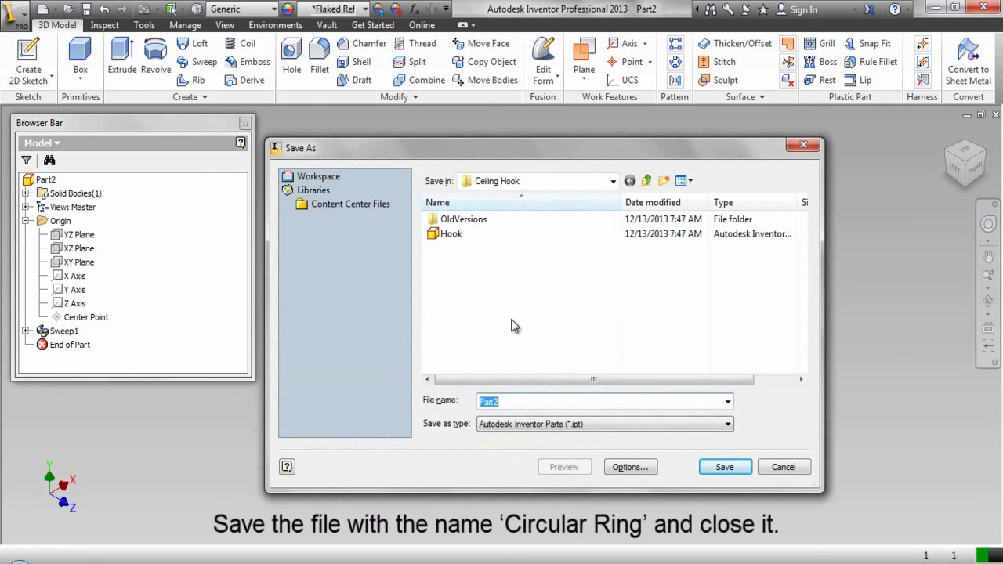
pyautogui.write('Circular Ring')
pyautogui.click(719, 468)
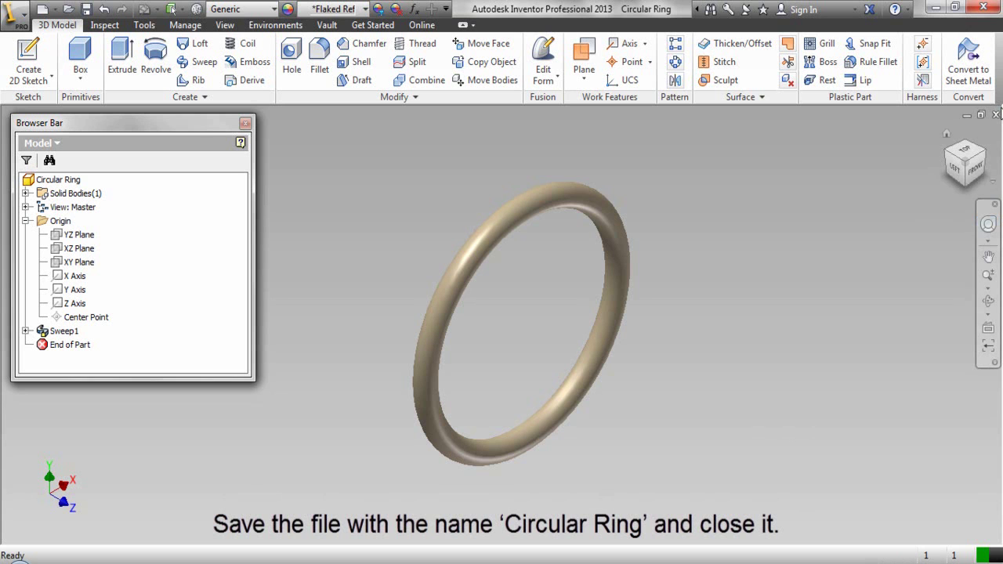
pyautogui.click(995, 115)
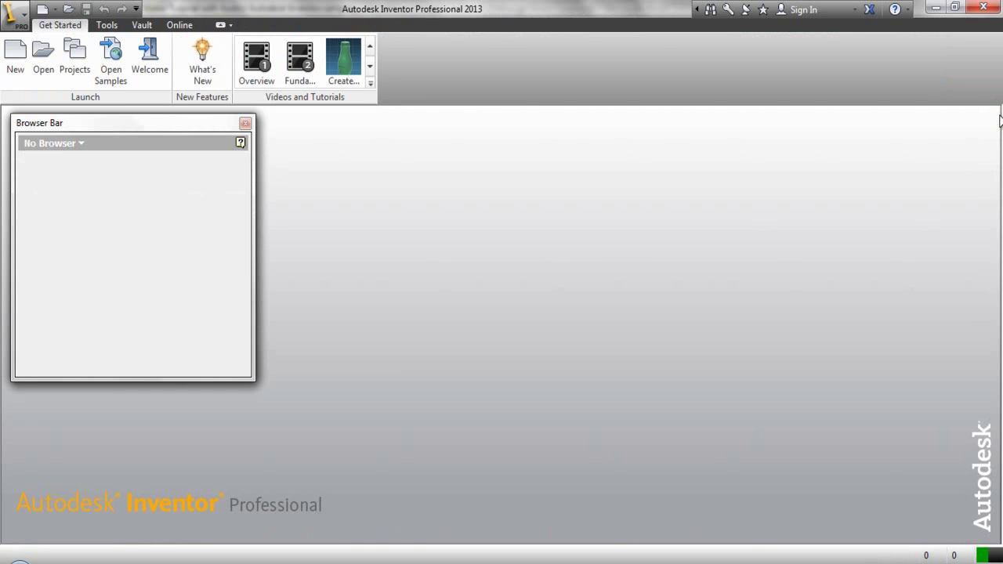
# - Create a new assembly from the English Standard (in).iam template
pyautogui.click(14, 69)
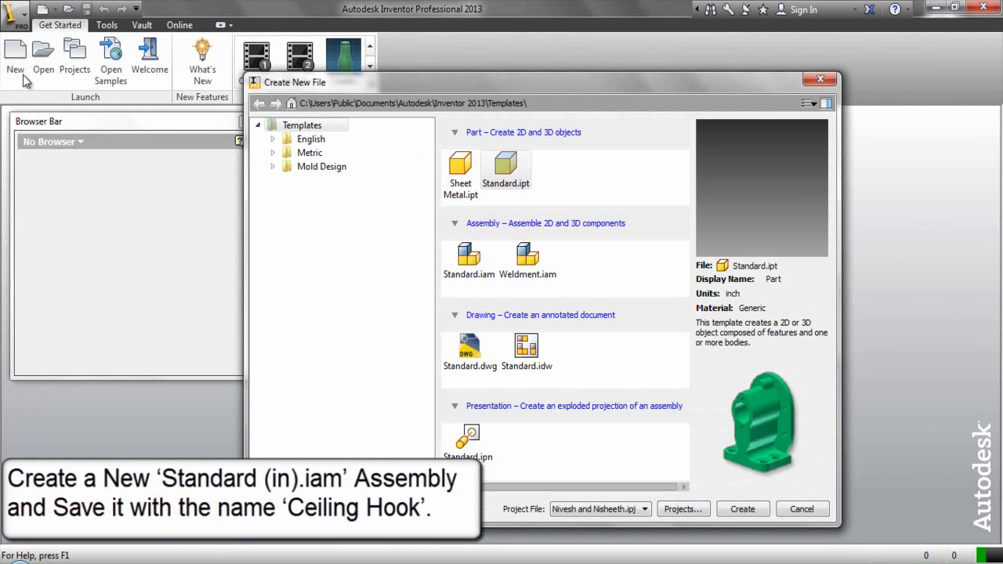
pyautogui.click(311, 140)
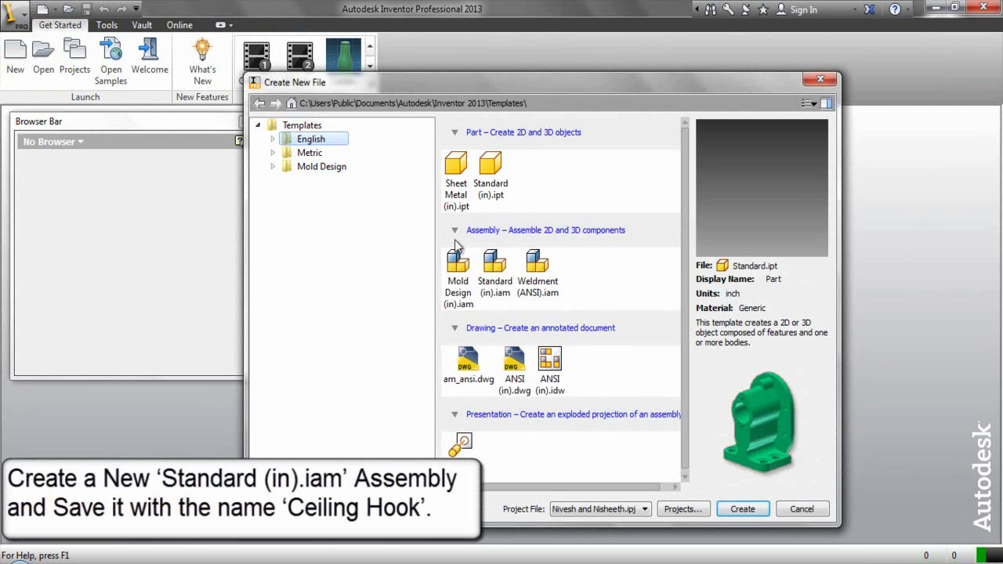
pyautogui.click(494, 267)
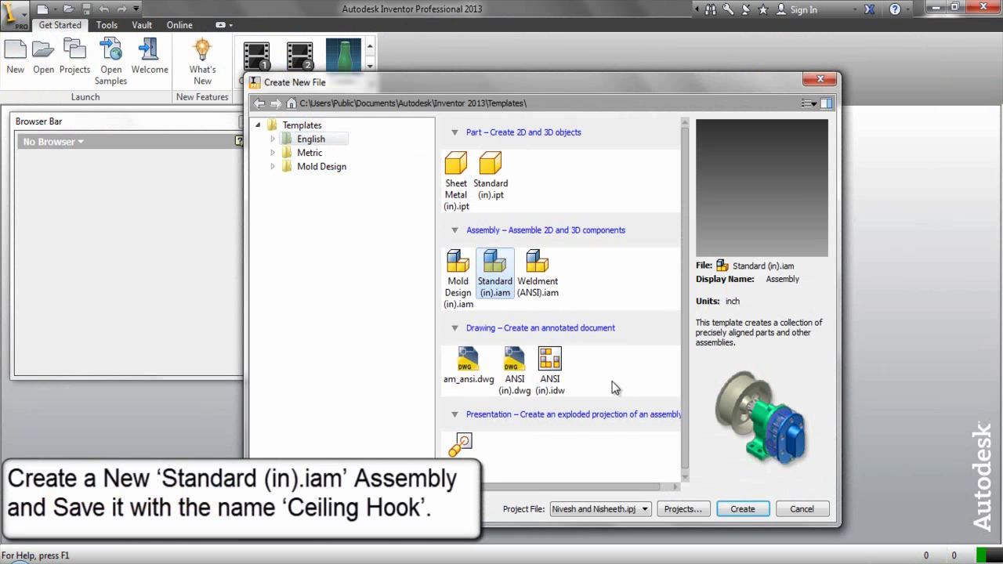
pyautogui.click(742, 509)
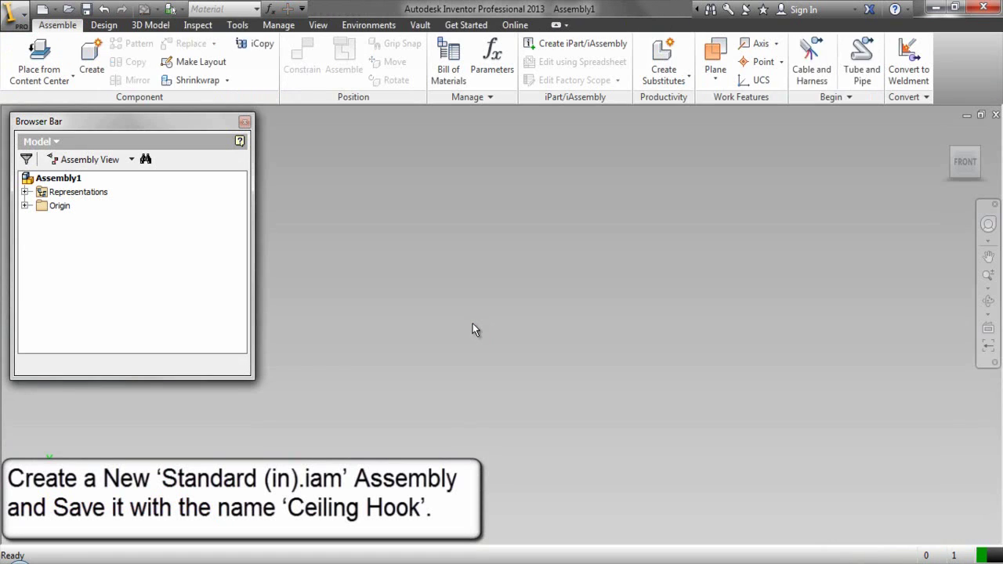
# - Save the assembly as Ceiling Hook in the Ceiling Hook folder
pyautogui.click(86, 9)
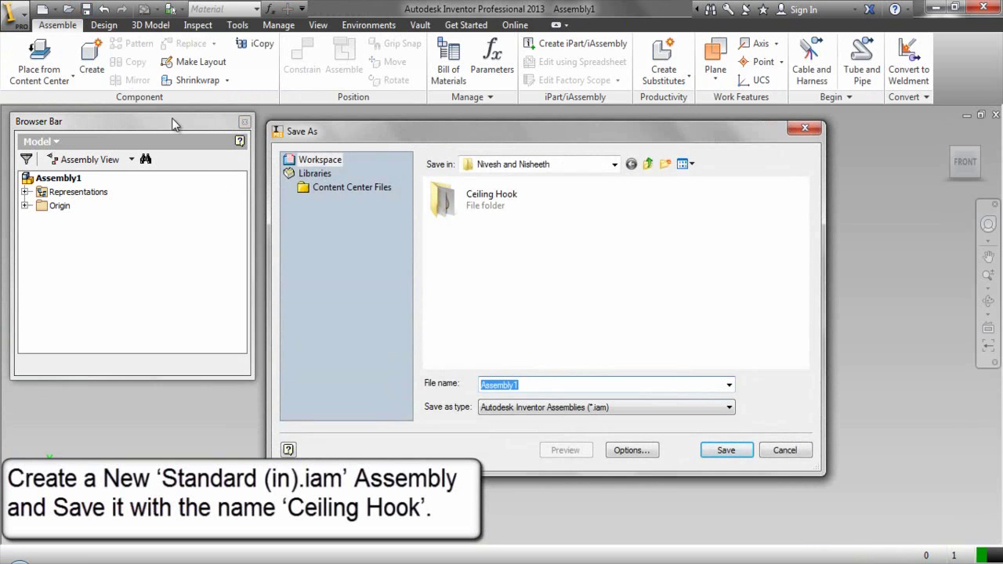
pyautogui.doubleClick(480, 206)
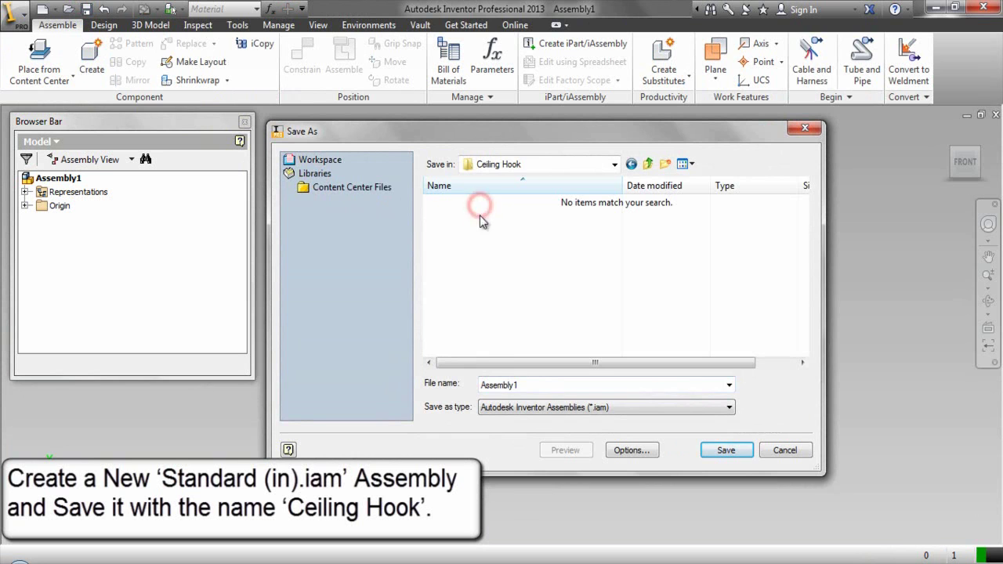
pyautogui.click(518, 384)
pyautogui.doubleClick(519, 384)
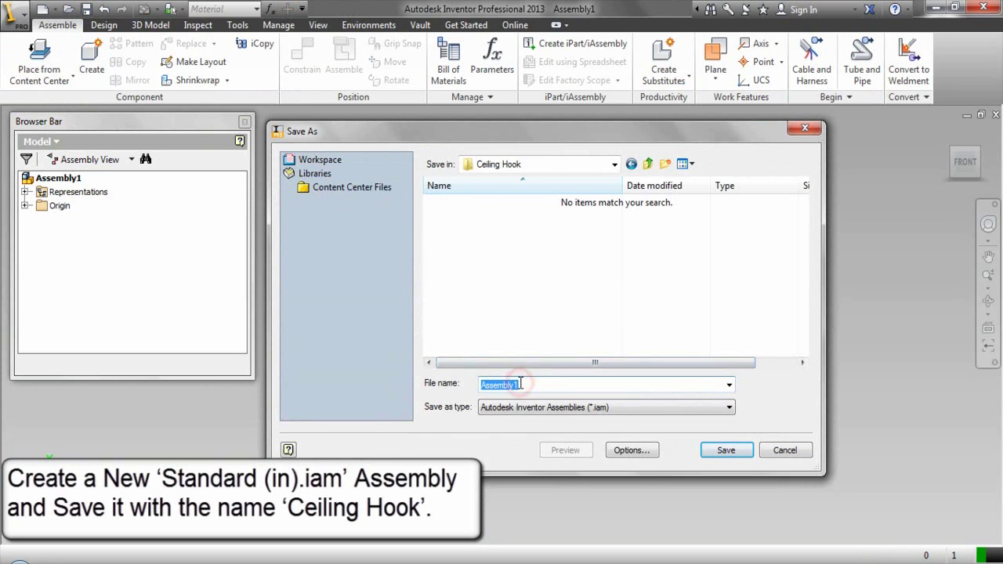
pyautogui.write('Ceiling Hook')
pyautogui.click(722, 451)
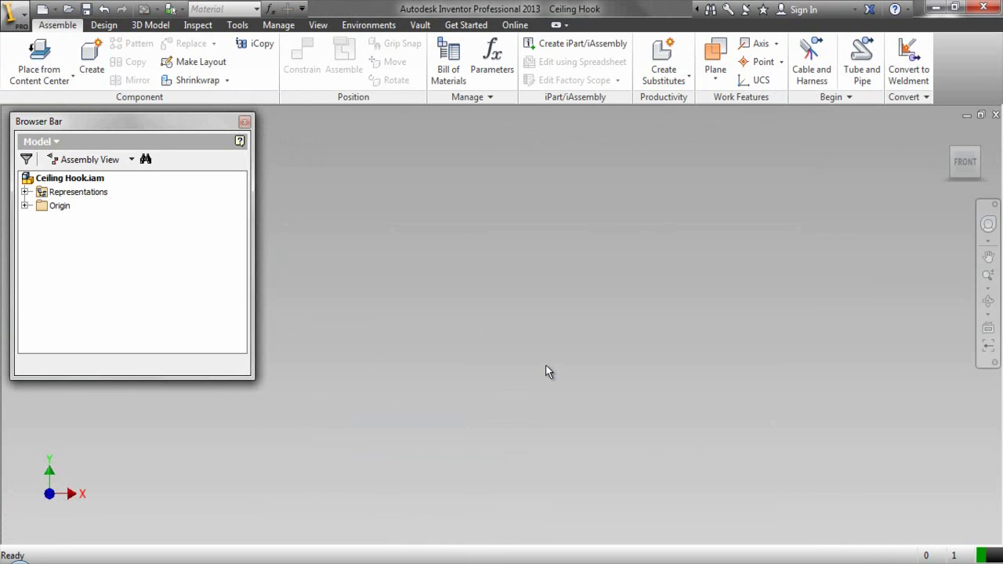
# - Place one instance of the Hook part from the Ceiling Hook folder in the assembly
pyautogui.rightClick(530, 265)
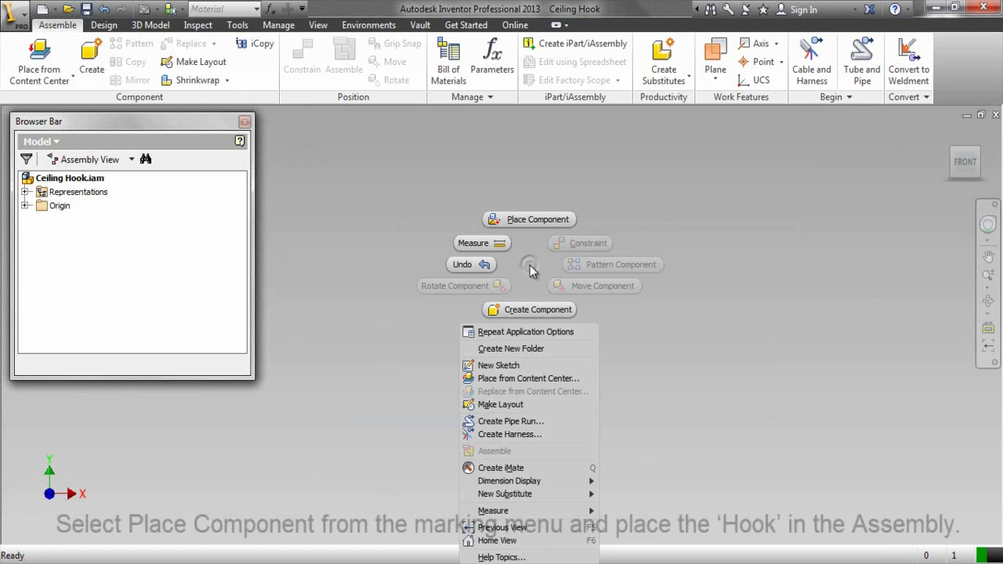
pyautogui.click(528, 223)
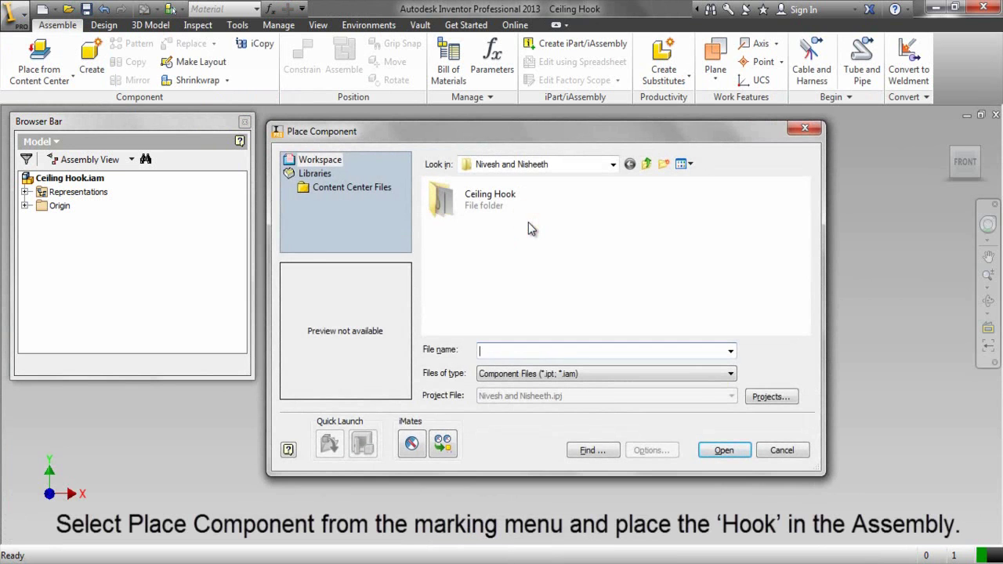
pyautogui.doubleClick(466, 202)
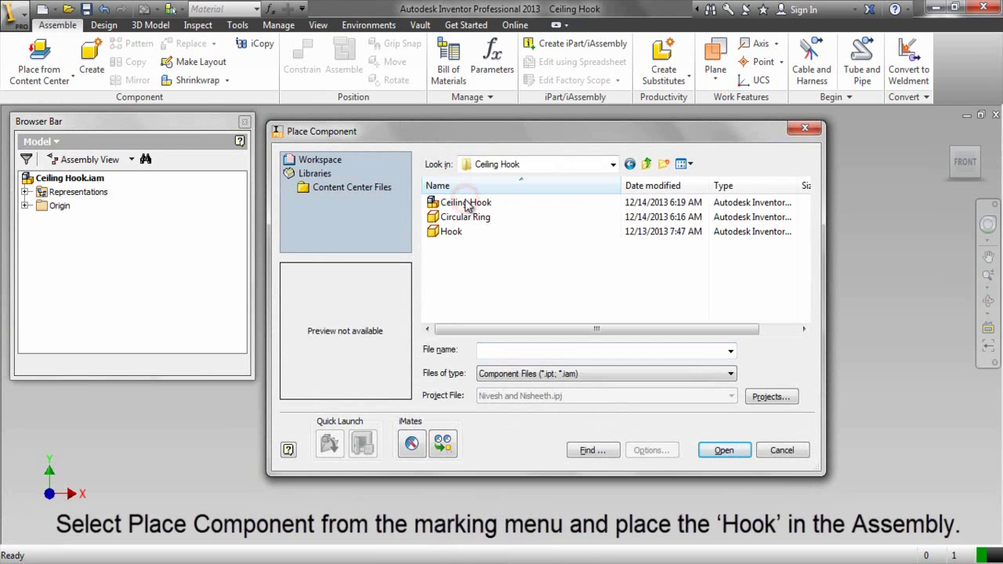
pyautogui.click(457, 232)
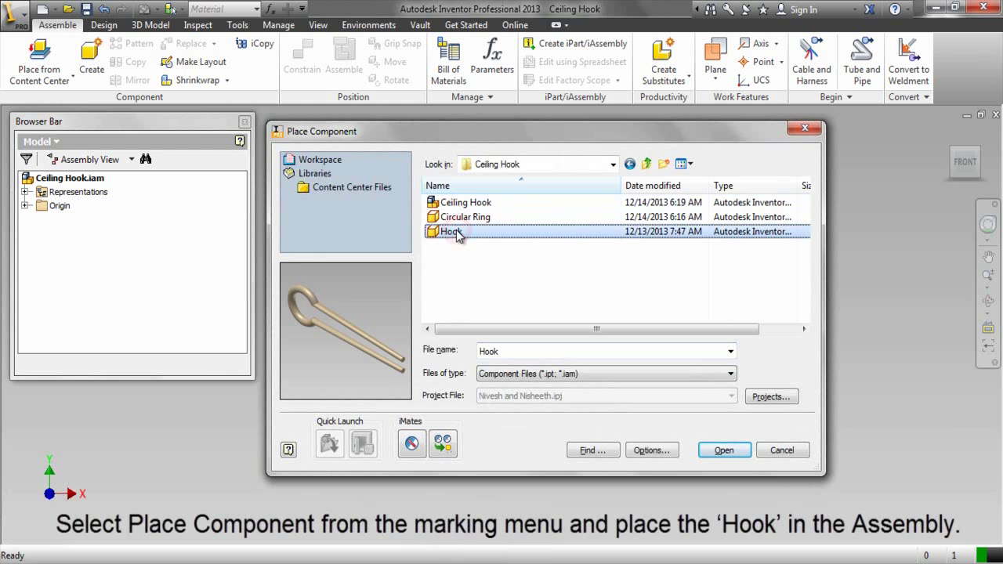
pyautogui.click(719, 450)
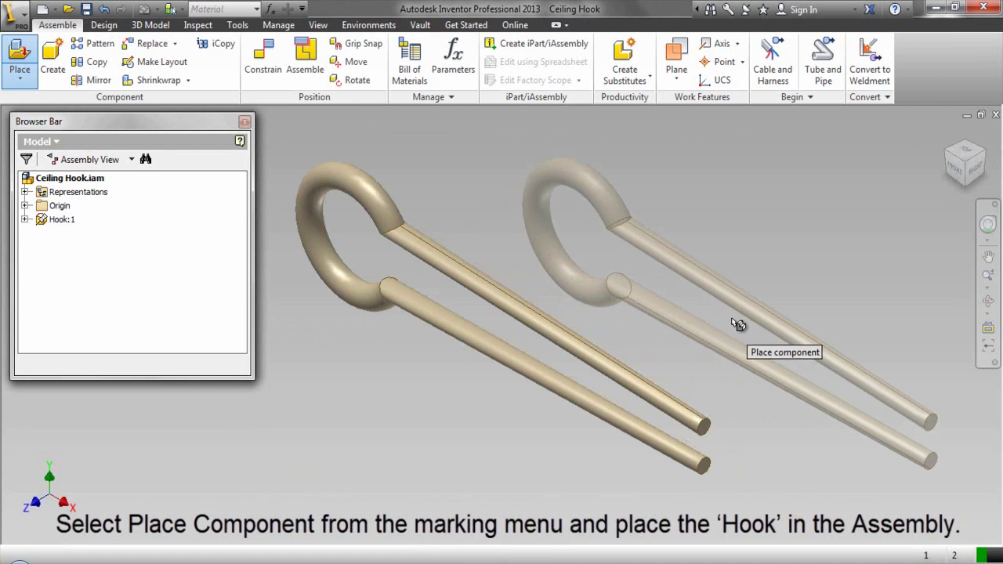
pyautogui.rightClick(745, 306)
pyautogui.click(786, 308)
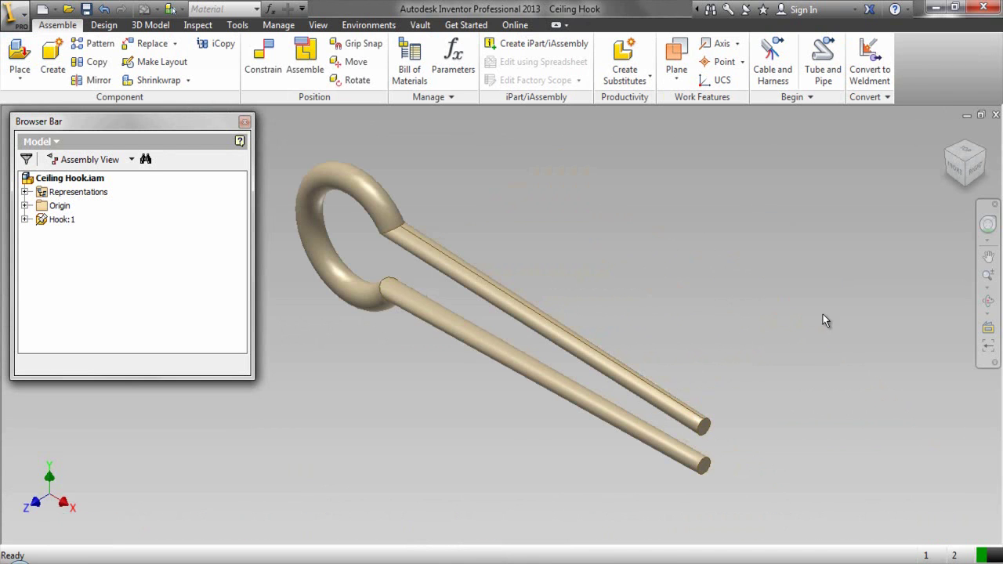
# - Place one instance of the Circular Ring part from the Ceiling Hook folder beside the Hook in the assembly
pyautogui.rightClick(578, 240)
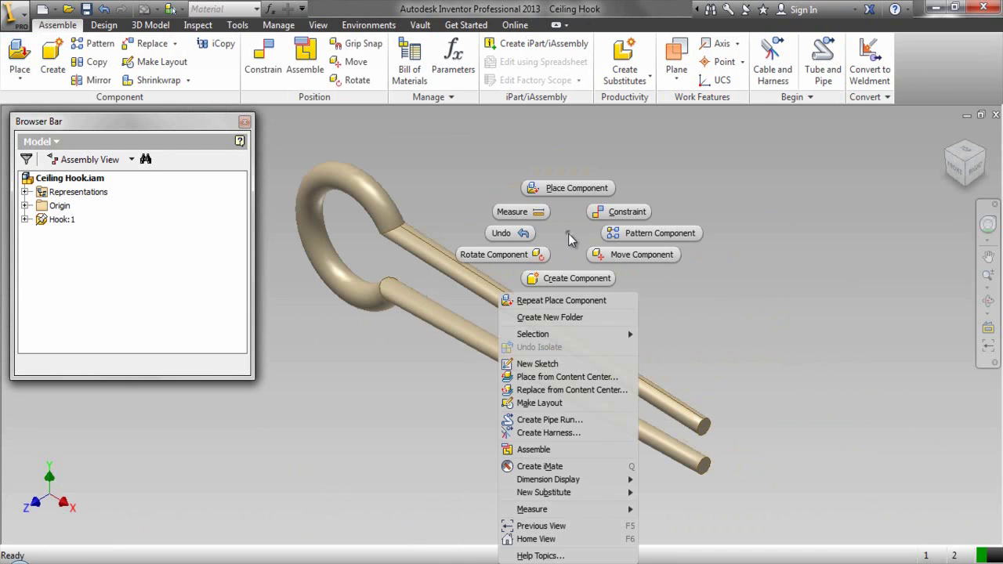
pyautogui.click(562, 192)
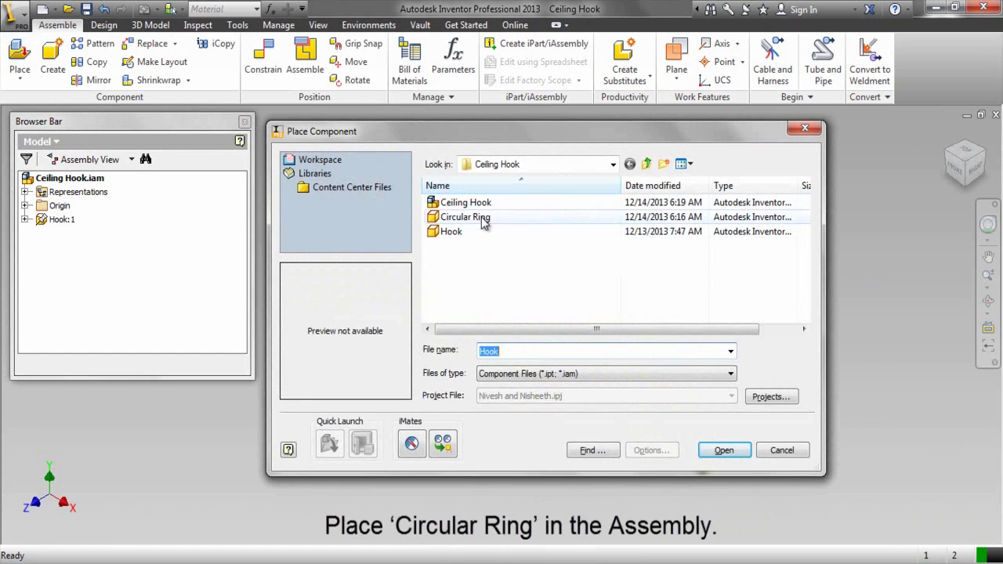
pyautogui.click(480, 219)
pyautogui.doubleClick(481, 217)
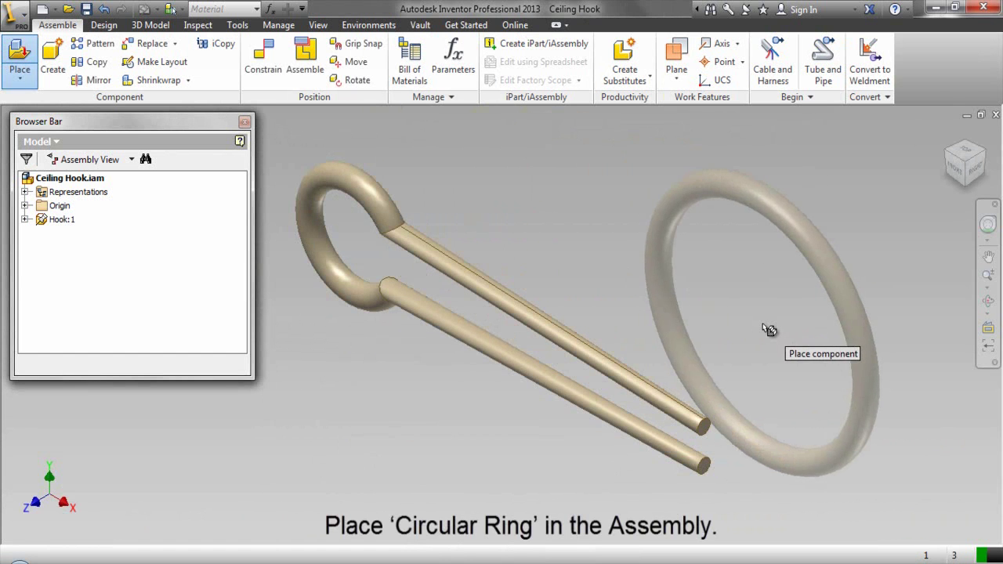
pyautogui.click(764, 326)
pyautogui.rightClick(577, 244)
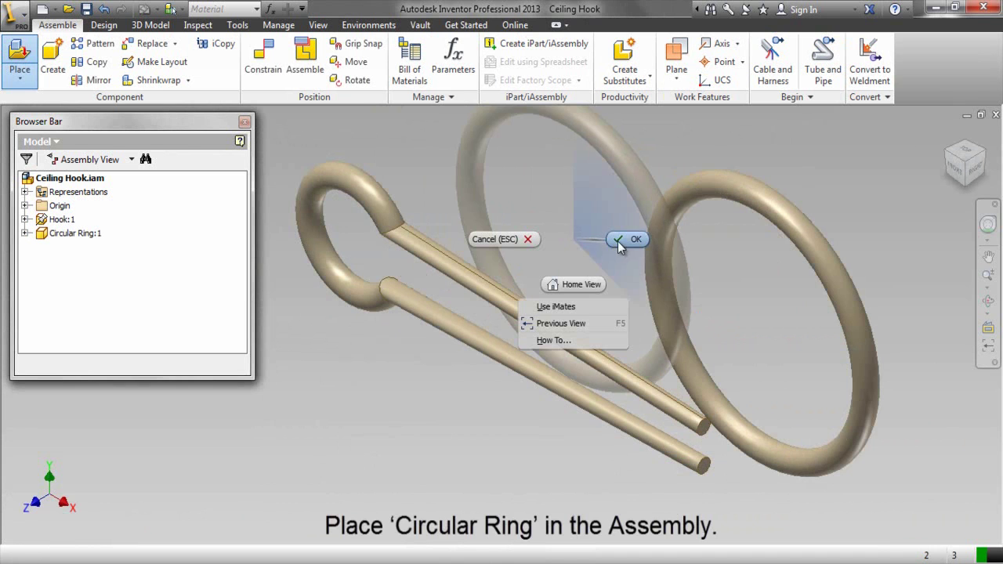
pyautogui.click(618, 241)
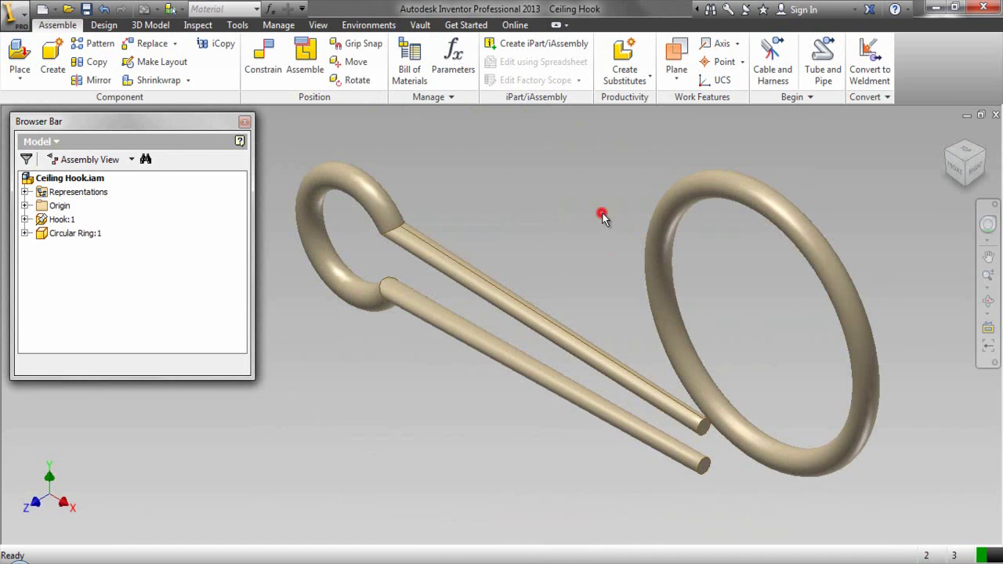
# - Rotate the Circular Ring about its vertical axis until it stands edge-on in the front view, perpendicular to the Hook
pyautogui.click(954, 176)
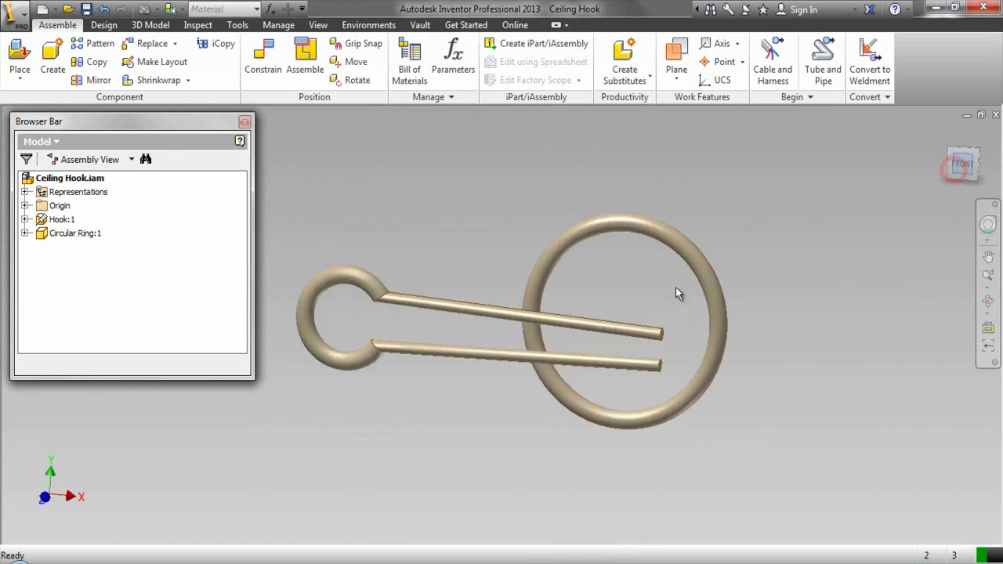
pyautogui.click(354, 82)
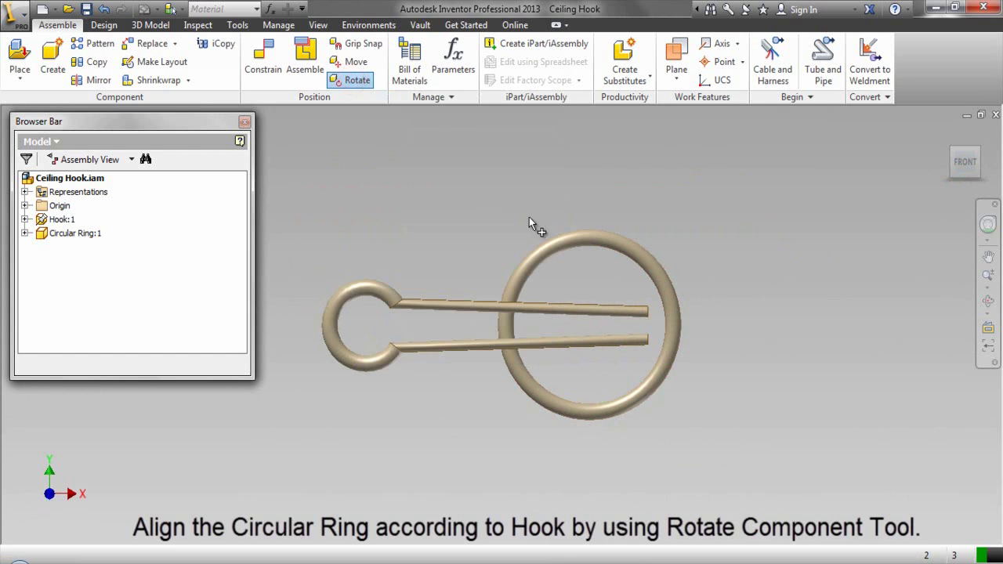
pyautogui.click(569, 238)
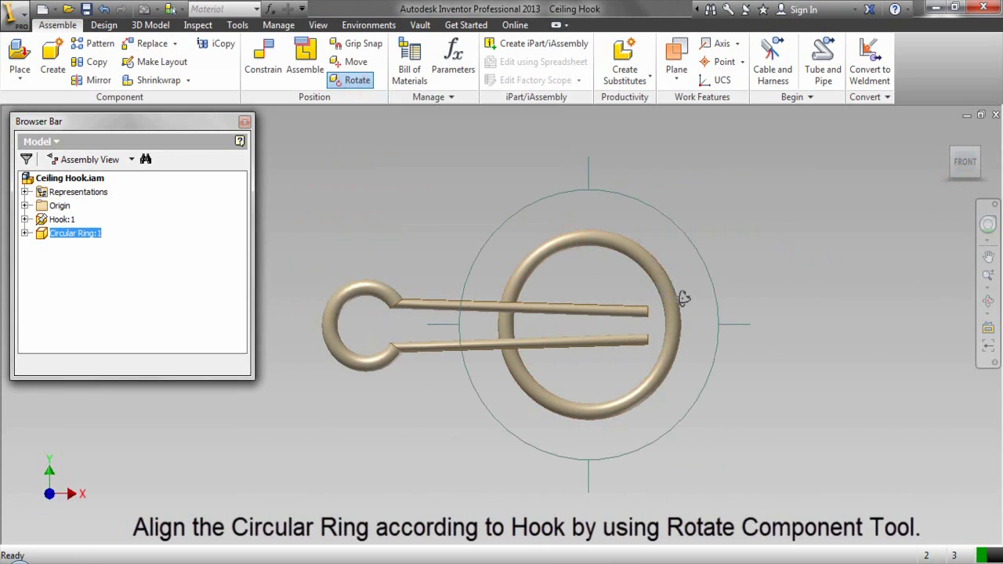
pyautogui.moveTo(735, 324); pyautogui.dragTo(670, 341)
pyautogui.moveTo(668, 342); pyautogui.dragTo(669, 343)
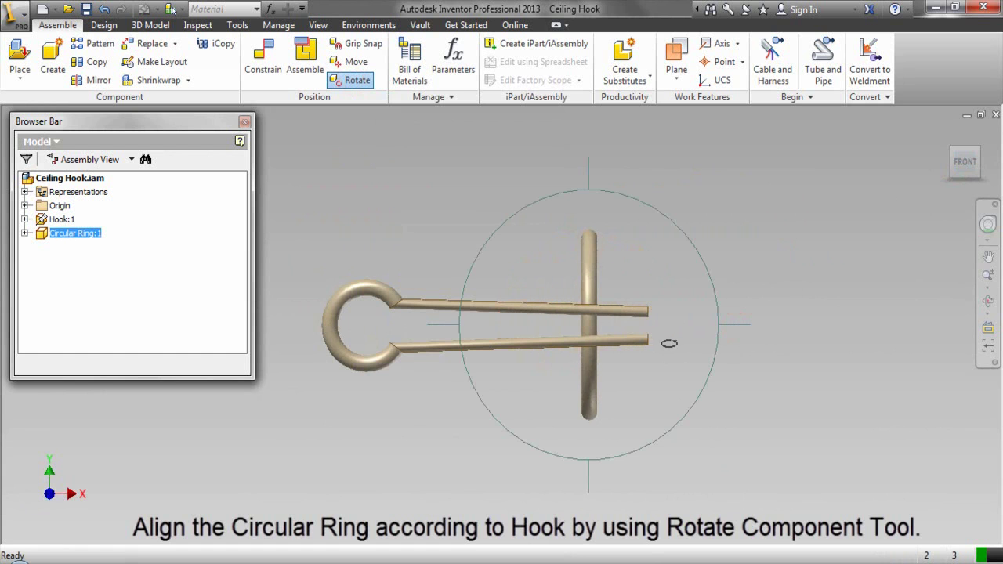
pyautogui.rightClick(634, 258)
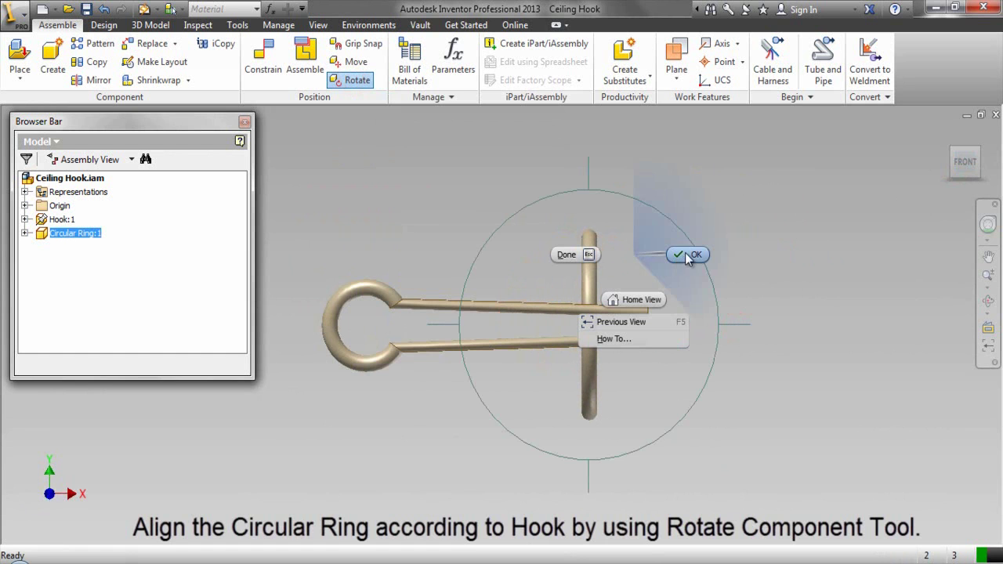
pyautogui.click(685, 253)
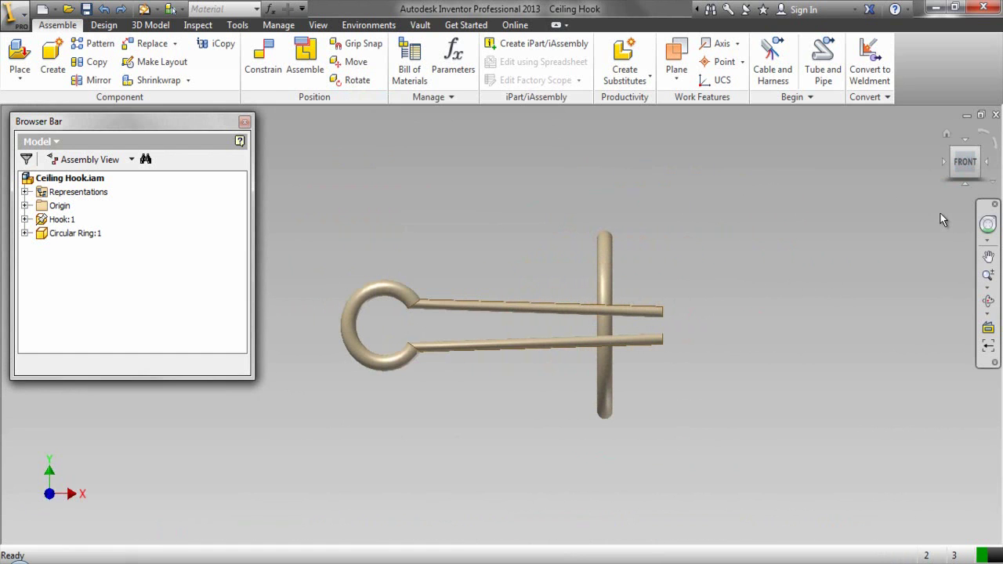
# - Move the Circular Ring so it passes through the Hook's eye, positioning it in the front and right views
pyautogui.moveTo(603, 287); pyautogui.dragTo(377, 375)
pyautogui.click(546, 393)
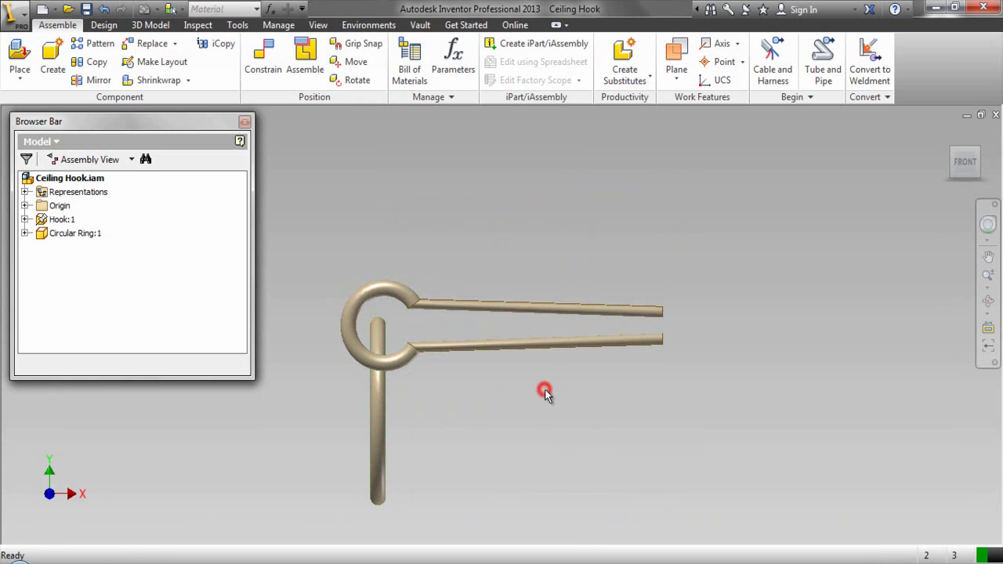
pyautogui.moveTo(958, 168)
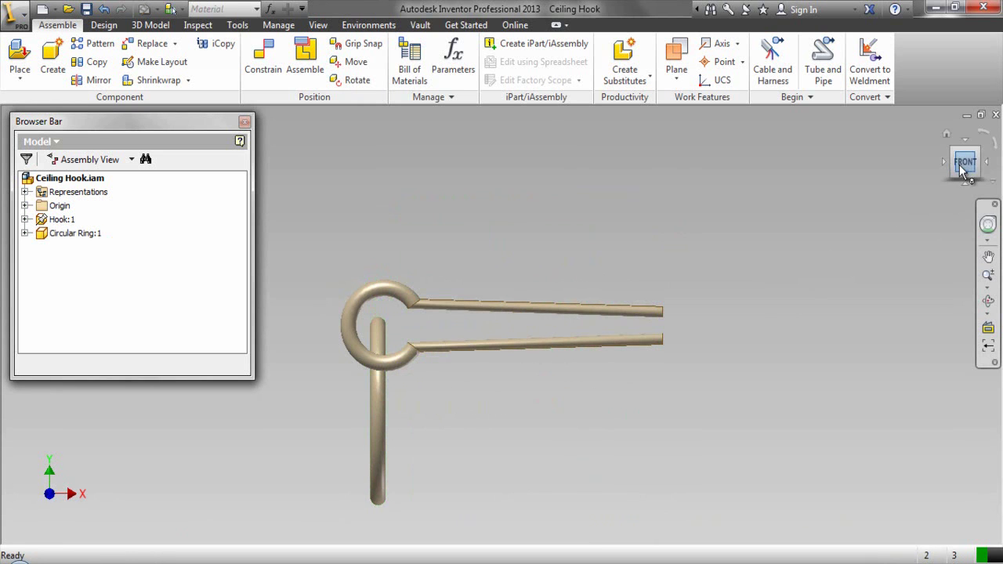
pyautogui.click(989, 164)
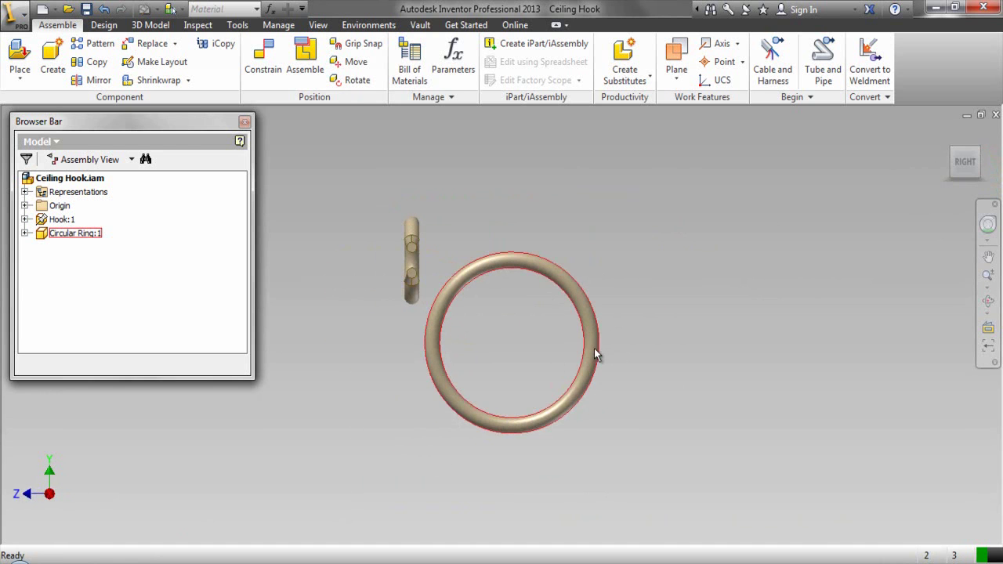
pyautogui.moveTo(594, 353); pyautogui.dragTo(492, 354)
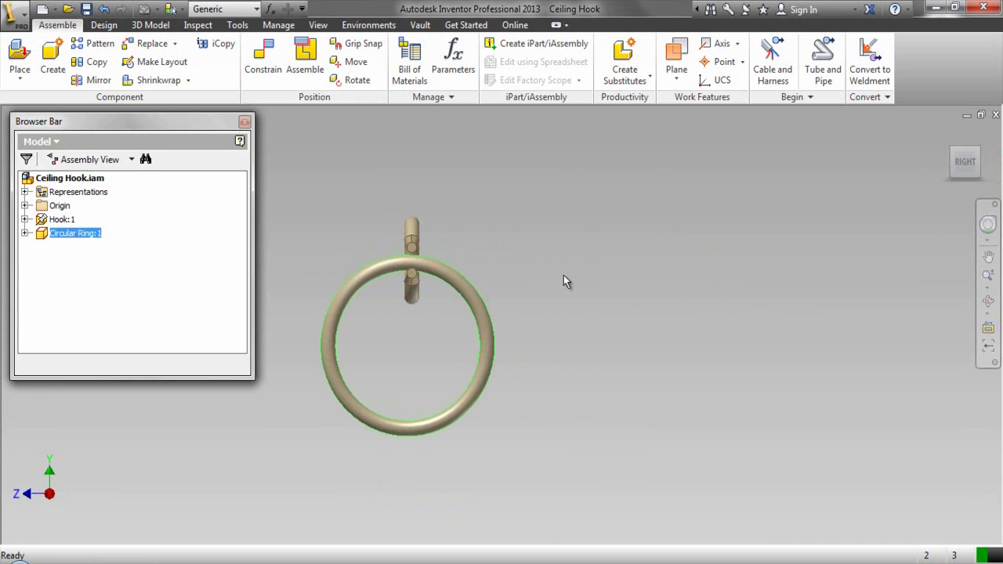
pyautogui.click(564, 276)
# - Apply a Tangent constraint with 0.000 in offset between the Circular Ring's surface and the Hook's curved eye
pyautogui.click(952, 152)
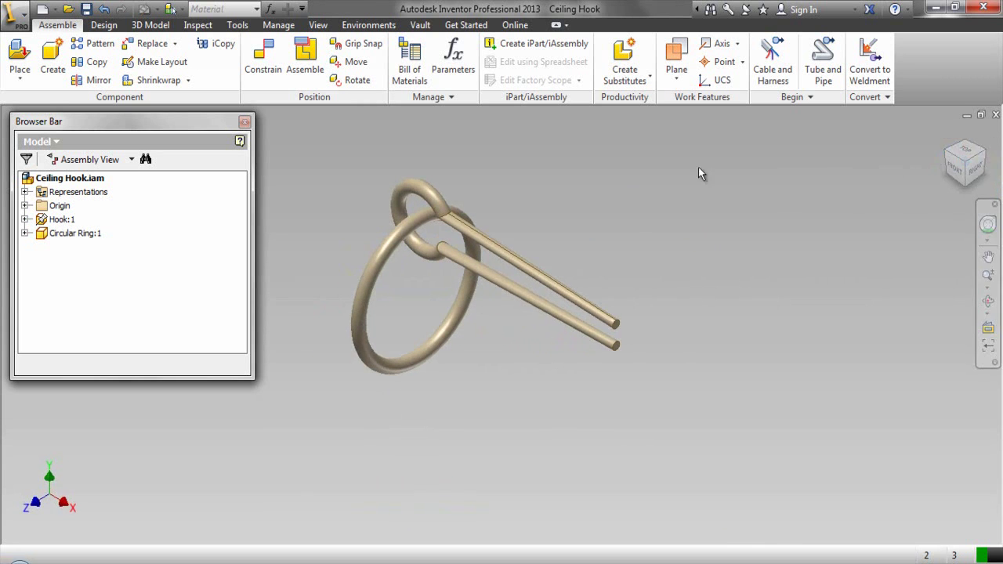
pyautogui.click(265, 64)
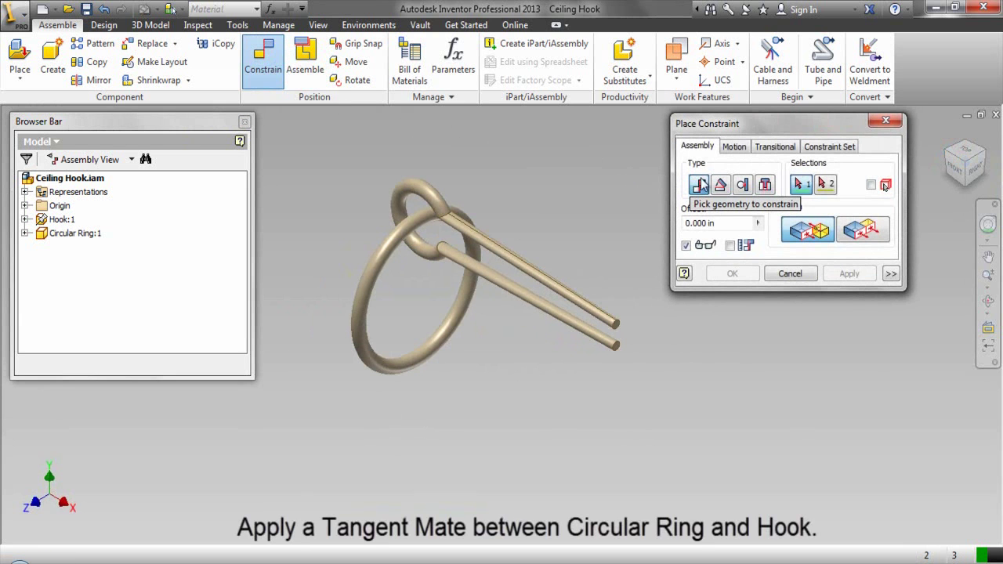
pyautogui.click(744, 186)
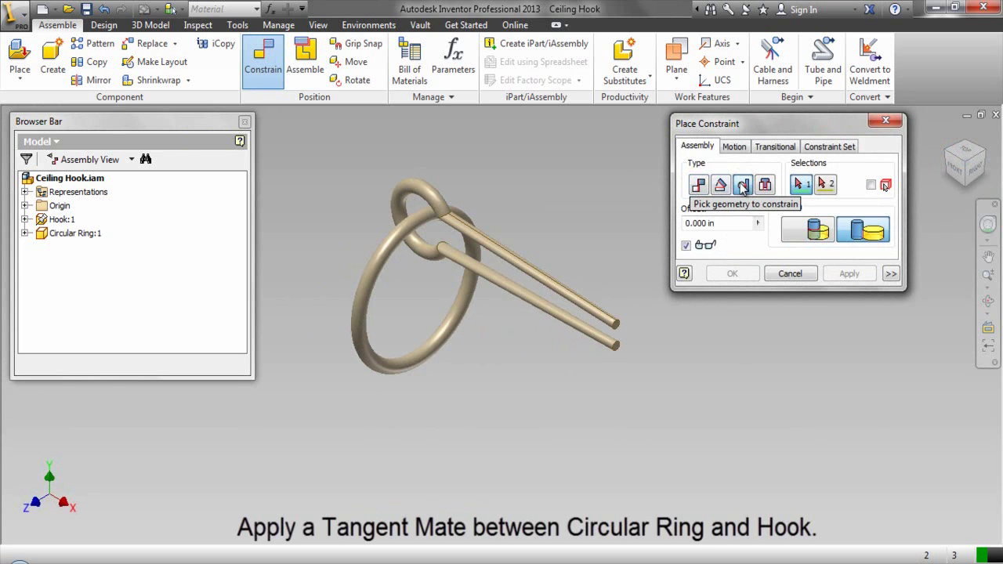
pyautogui.click(388, 242)
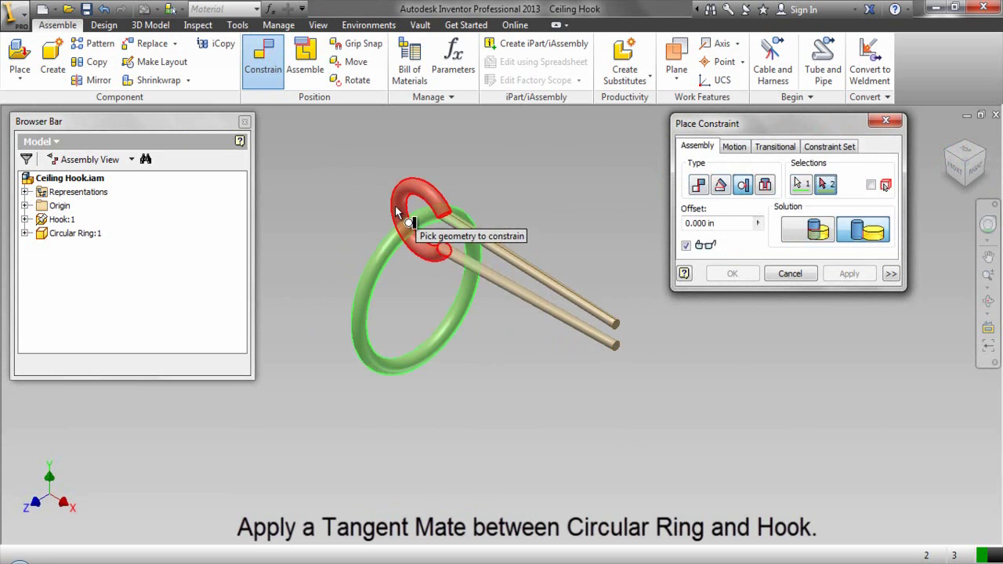
pyautogui.click(395, 210)
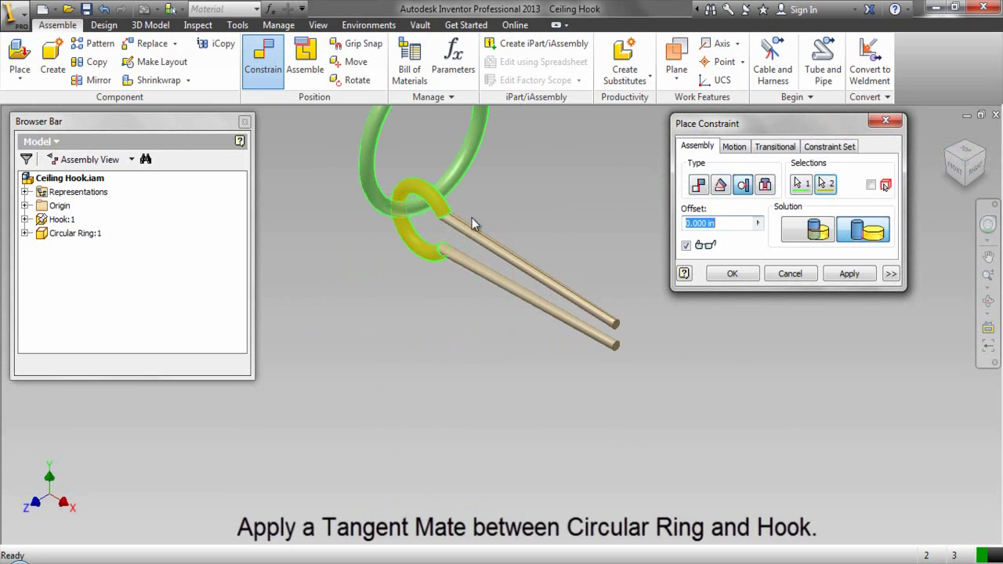
pyautogui.click(731, 274)
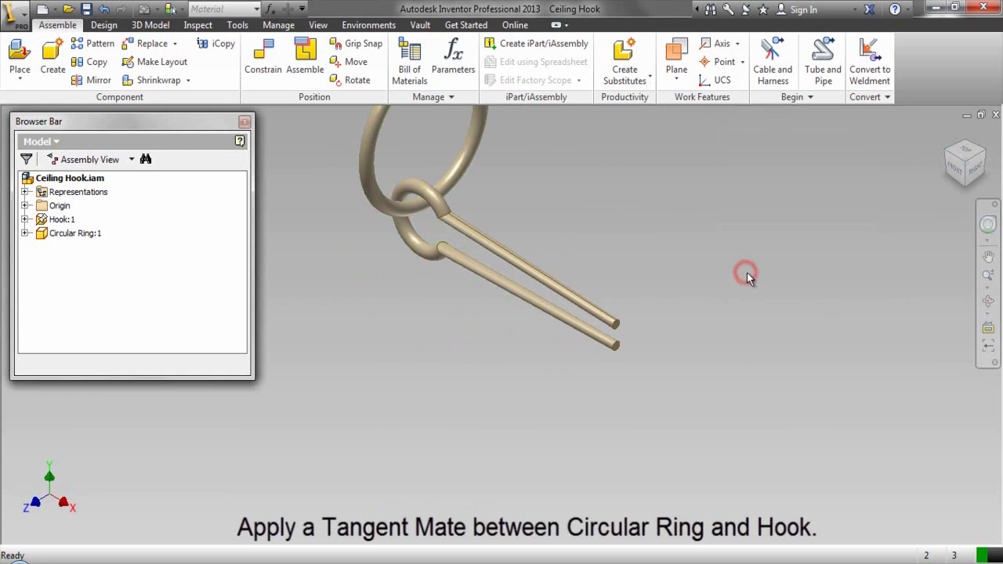
# - Apply a Mate constraint with 0.000 in offset between the assembly's XY Plane and the Circular Ring's YZ Plane
pyautogui.click(988, 286)
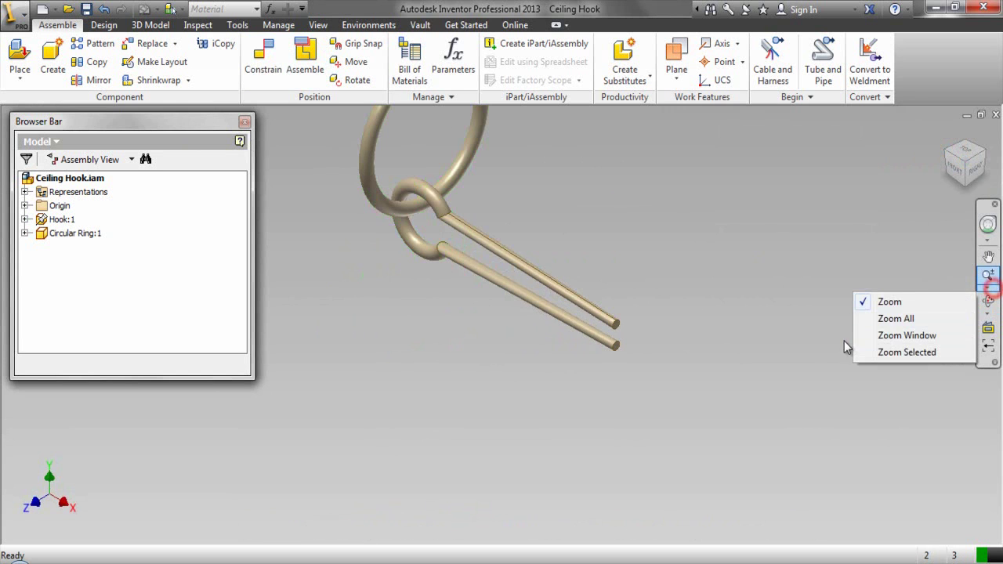
pyautogui.click(868, 316)
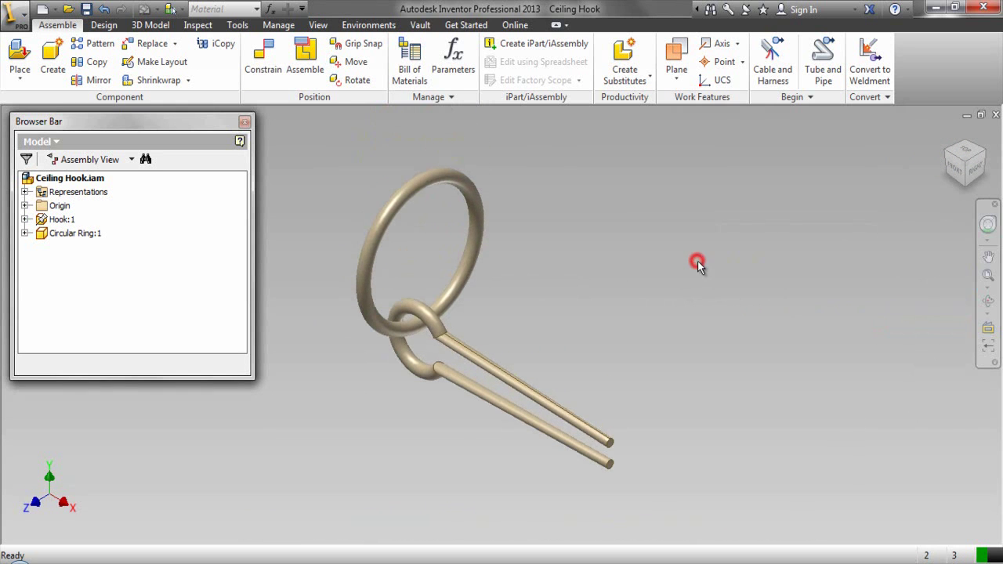
pyautogui.rightClick(659, 206)
pyautogui.click(694, 180)
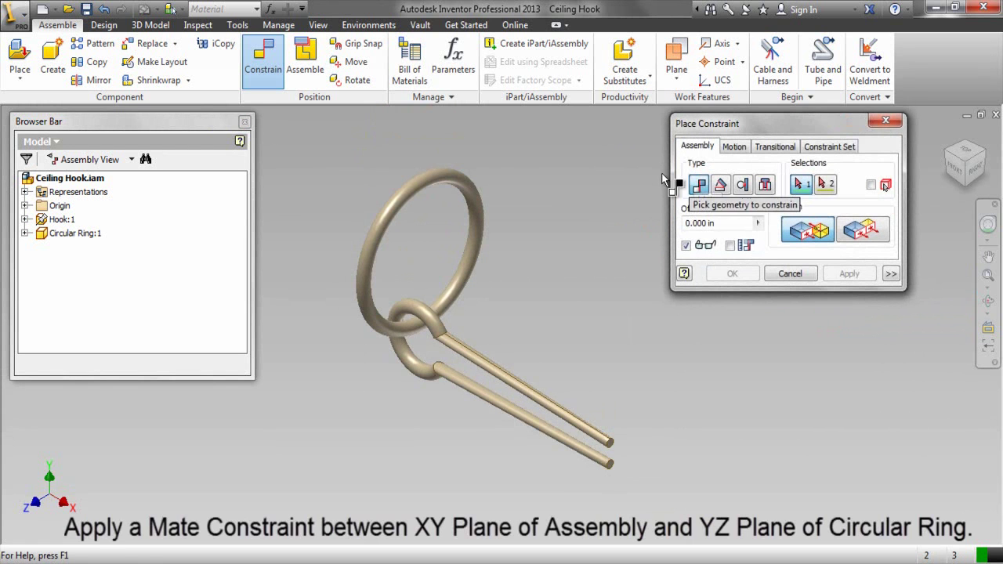
pyautogui.click(25, 206)
pyautogui.click(24, 205)
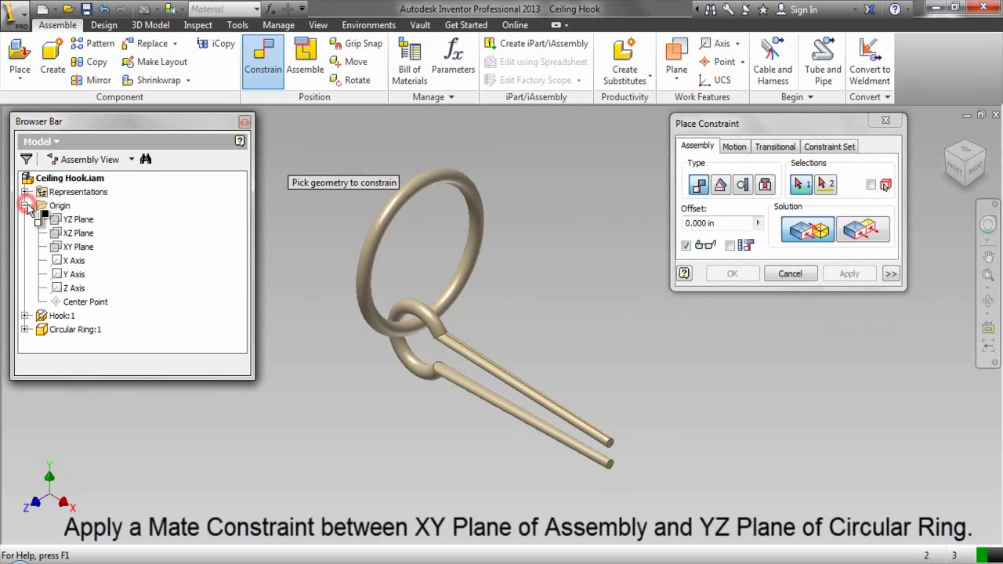
pyautogui.click(79, 247)
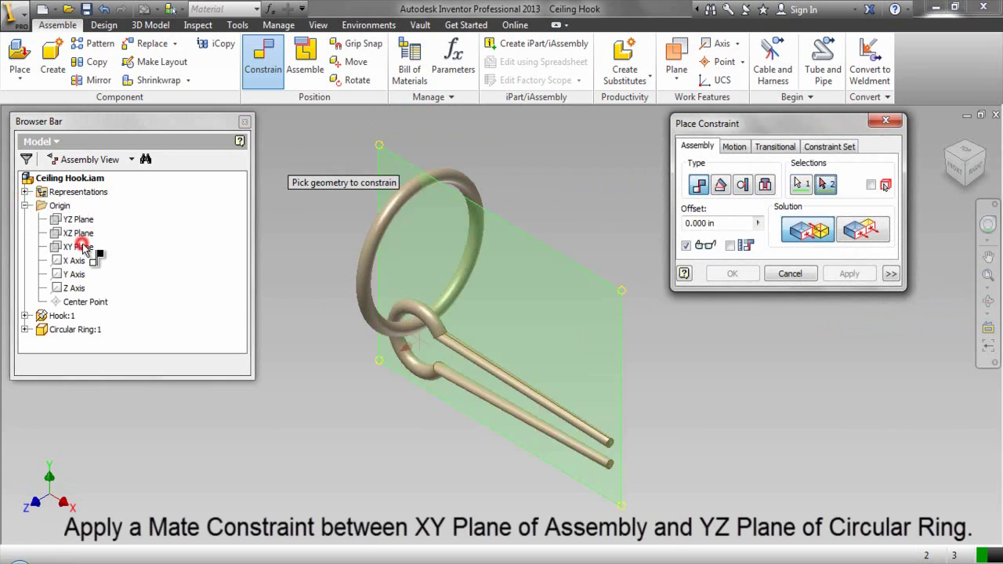
pyautogui.click(25, 205)
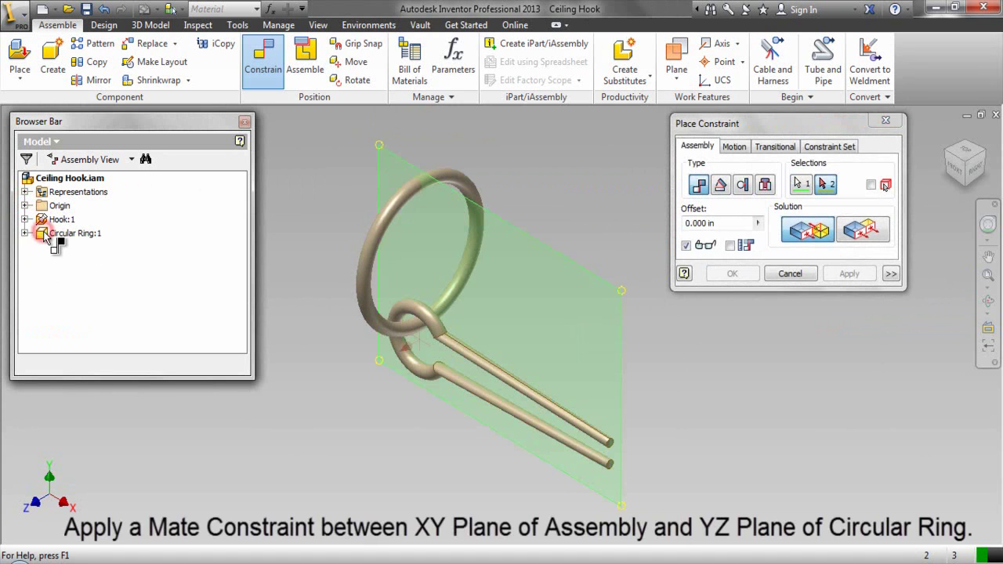
pyautogui.click(25, 234)
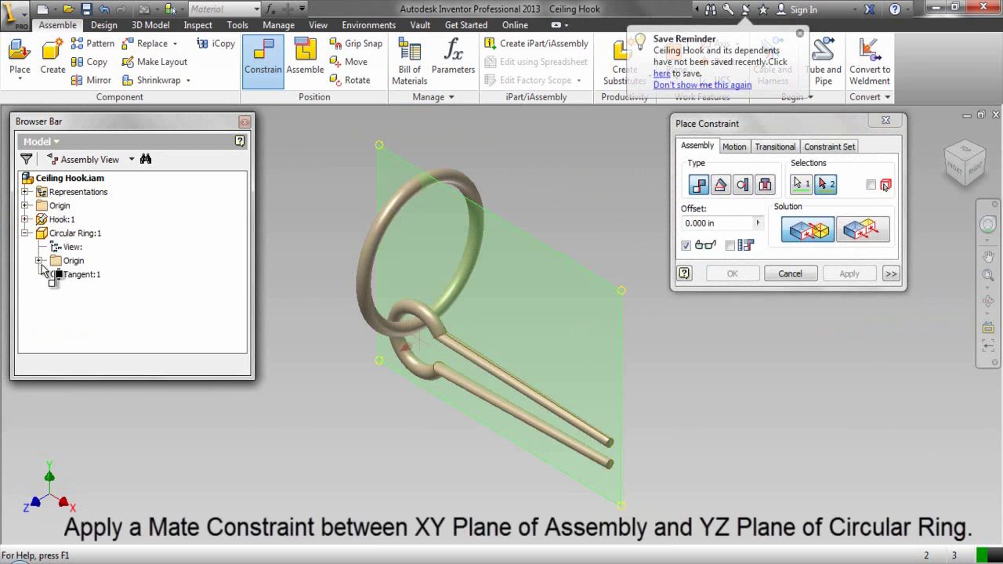
pyautogui.click(39, 261)
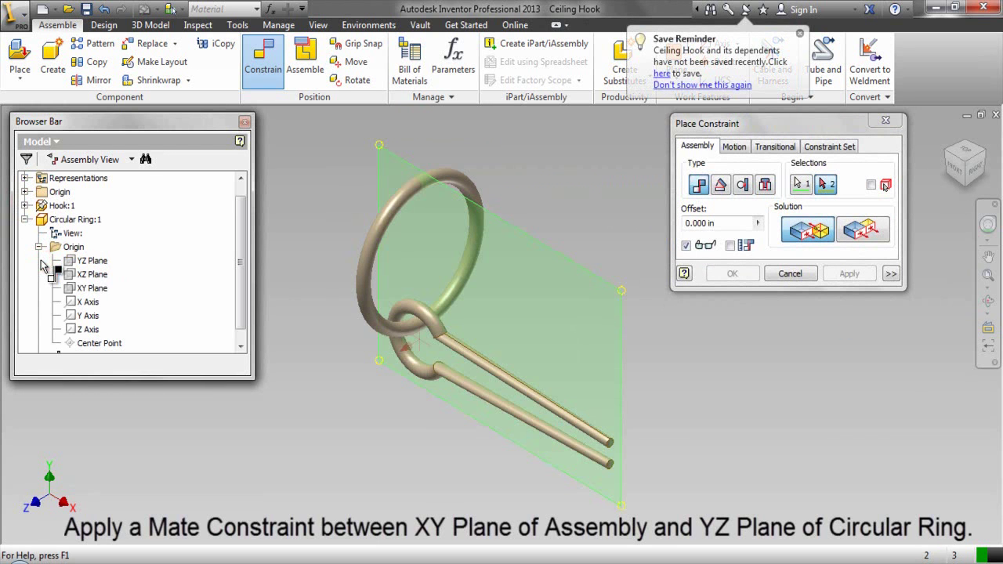
pyautogui.click(83, 262)
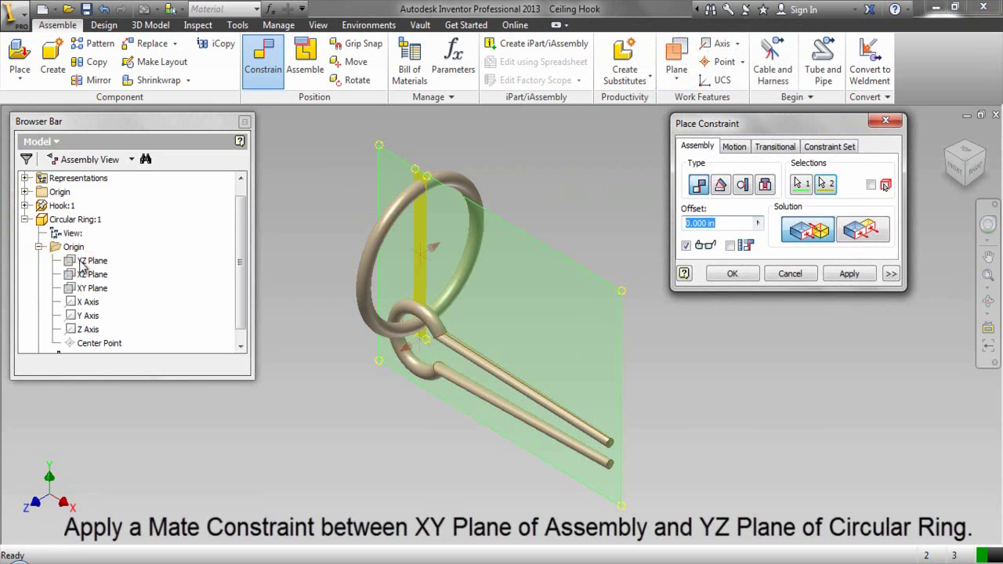
pyautogui.click(727, 273)
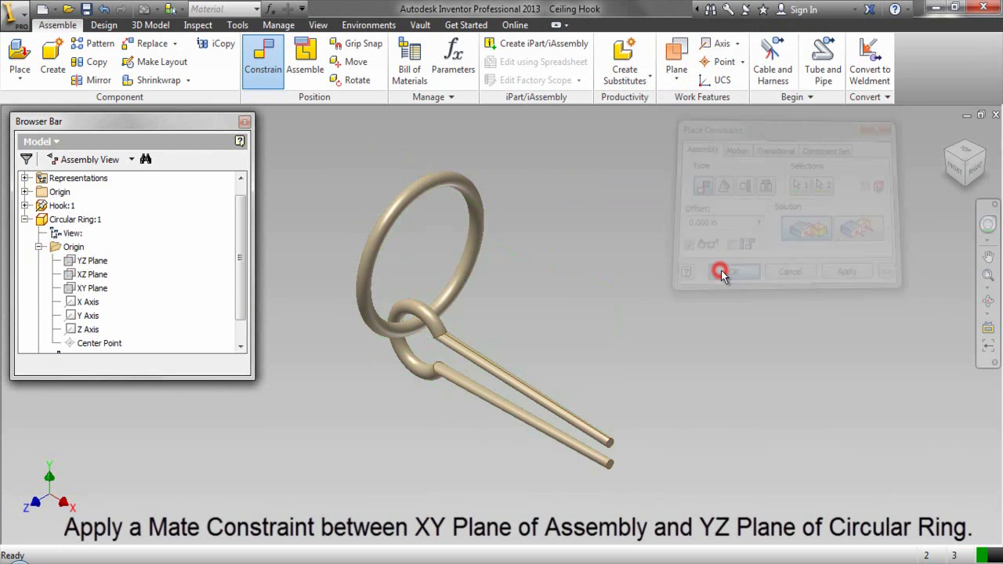
# - Collapse the whole model tree and save the Ceiling Hook assembly
pyautogui.rightClick(156, 228)
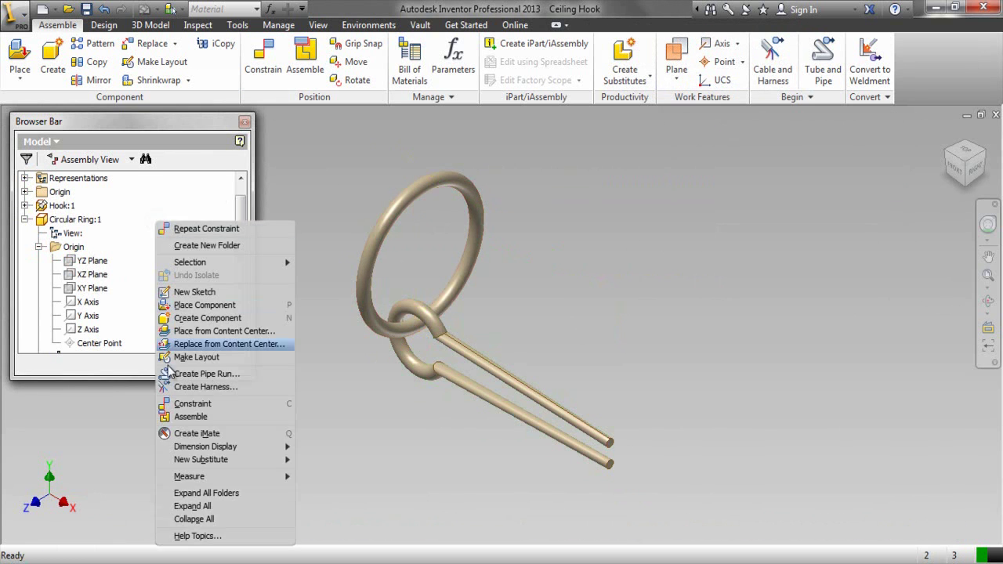
pyautogui.click(225, 520)
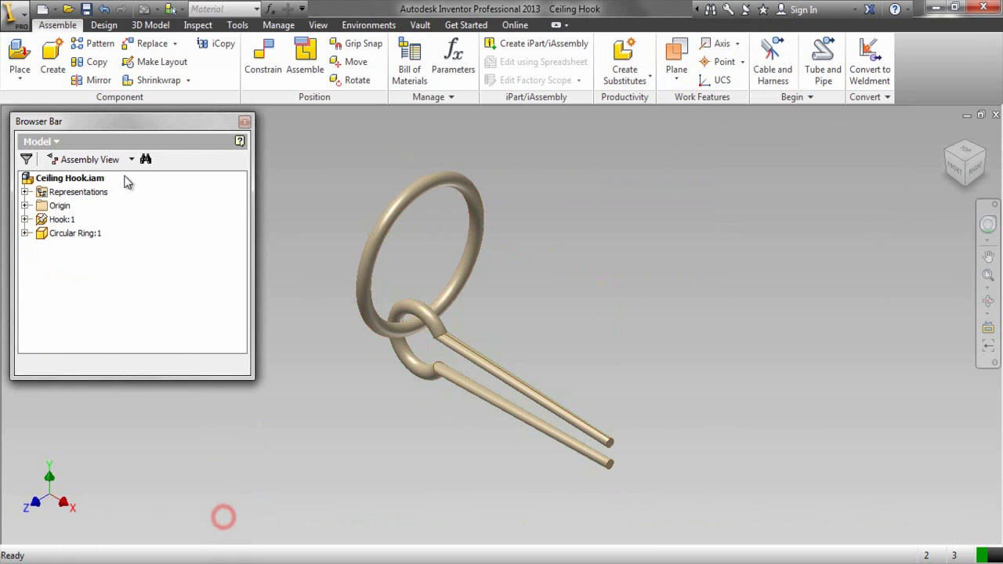
pyautogui.click(86, 10)
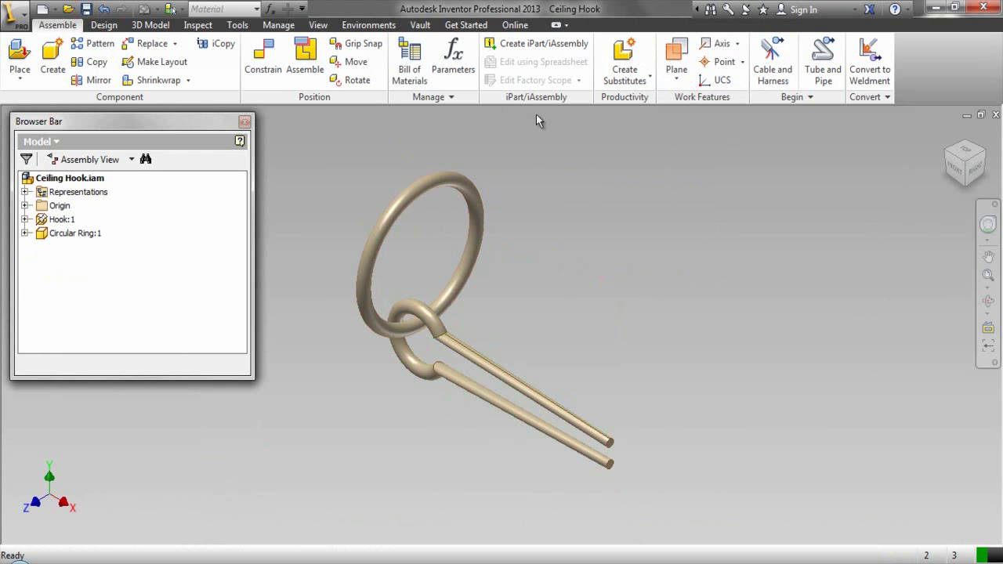
pyautogui.click(517, 131)
# - Open the Circular Ring for in-place editing within the Ceiling Hook assembly
pyautogui.click(43, 236)
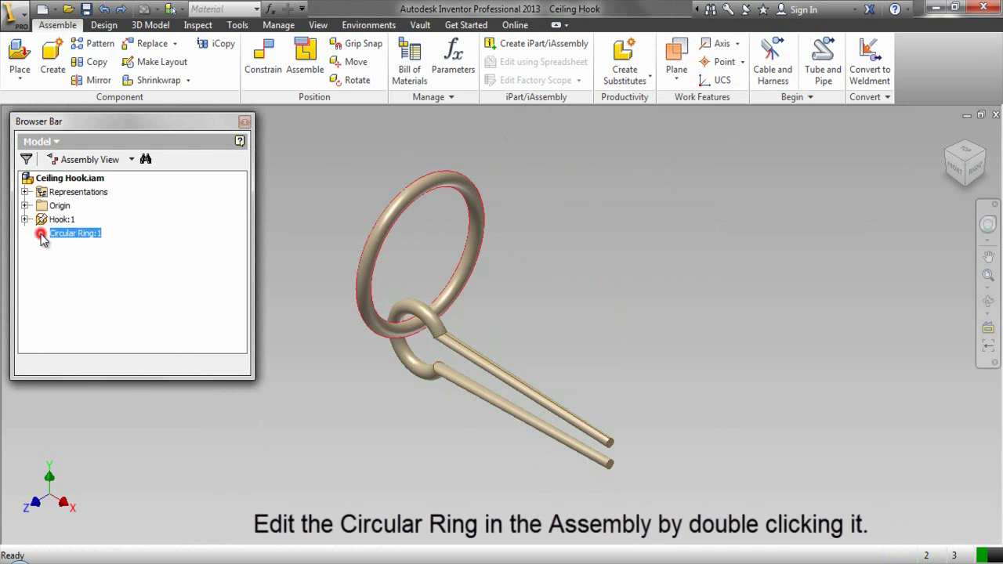
pyautogui.doubleClick(44, 236)
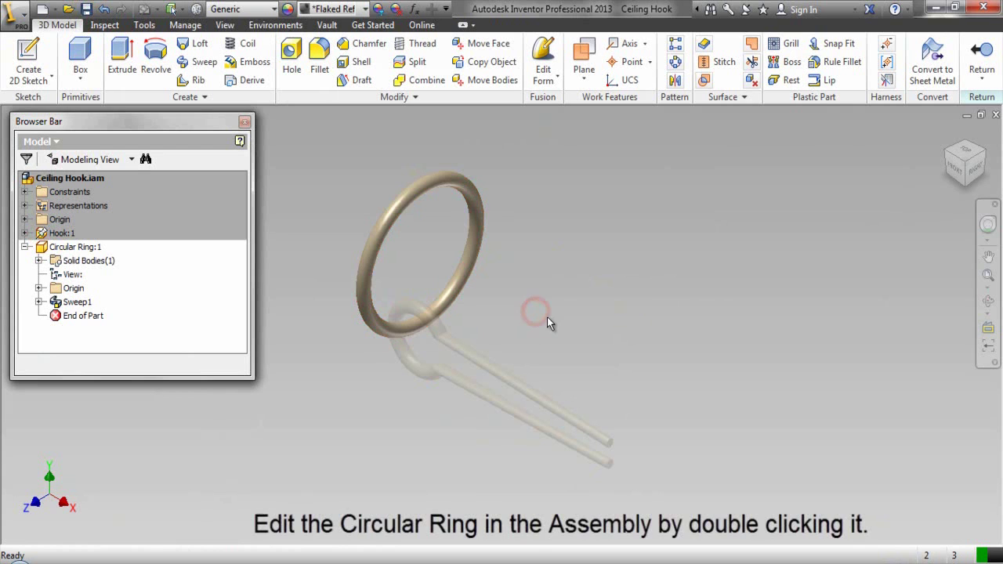
pyautogui.click(556, 299)
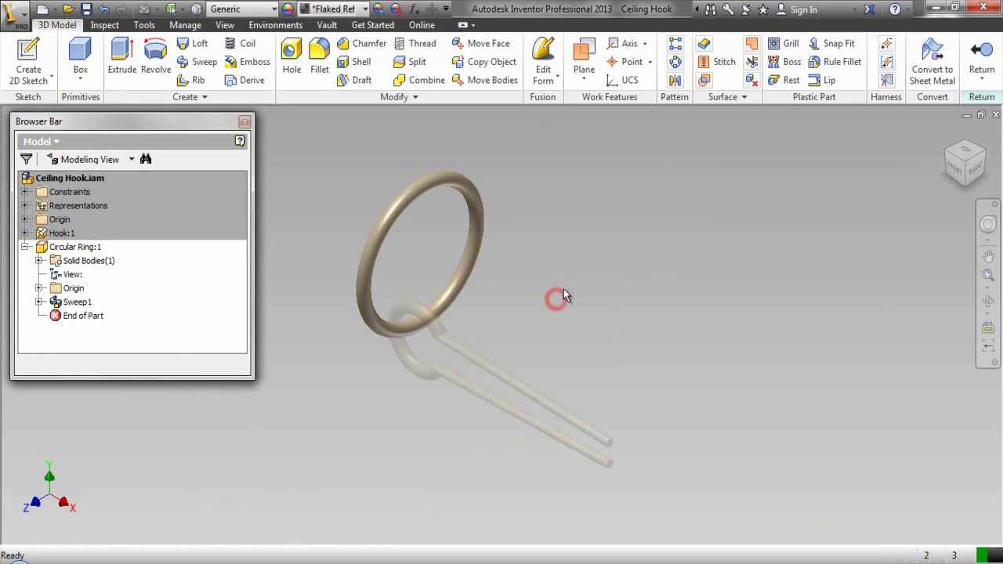
# - Create a work axis in the Circular Ring from the Hook's Center Point and Z Axis, and return to the assembly
pyautogui.click(627, 45)
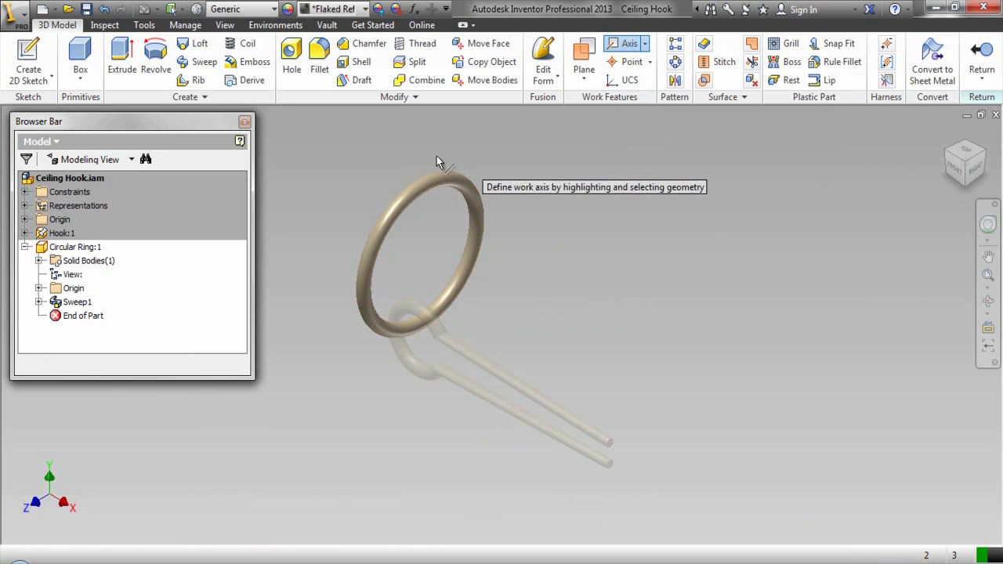
pyautogui.click(24, 233)
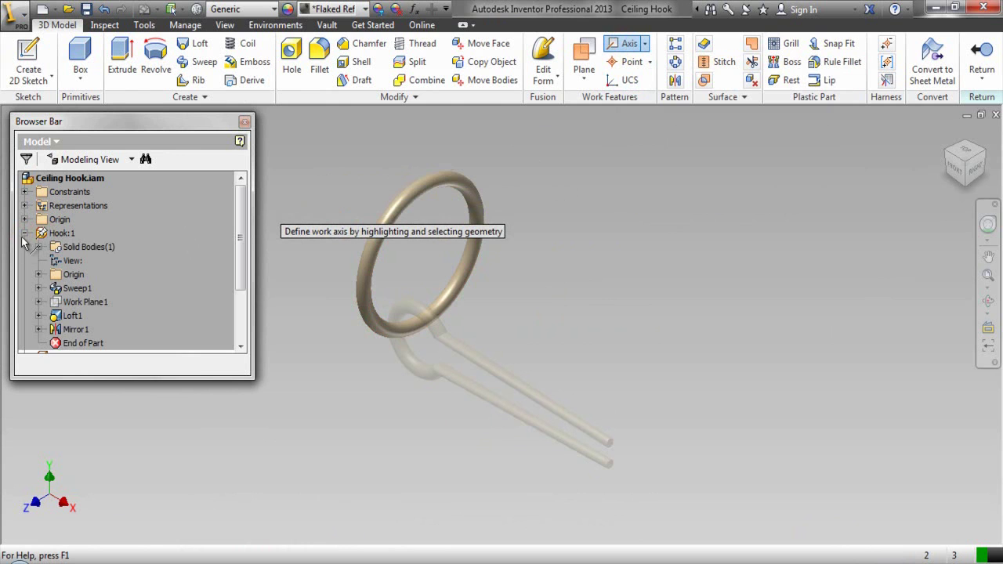
pyautogui.click(39, 274)
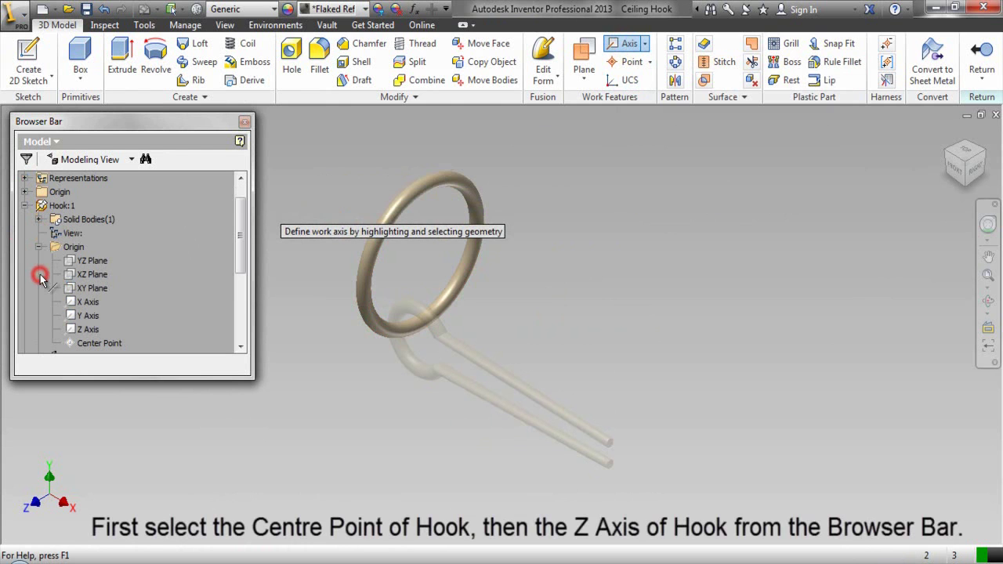
pyautogui.click(86, 348)
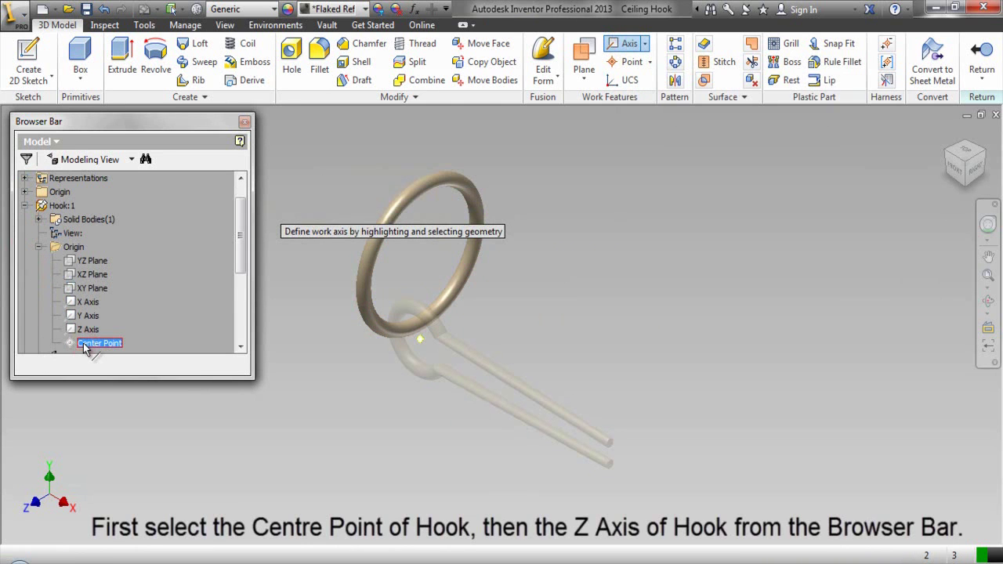
pyautogui.click(88, 330)
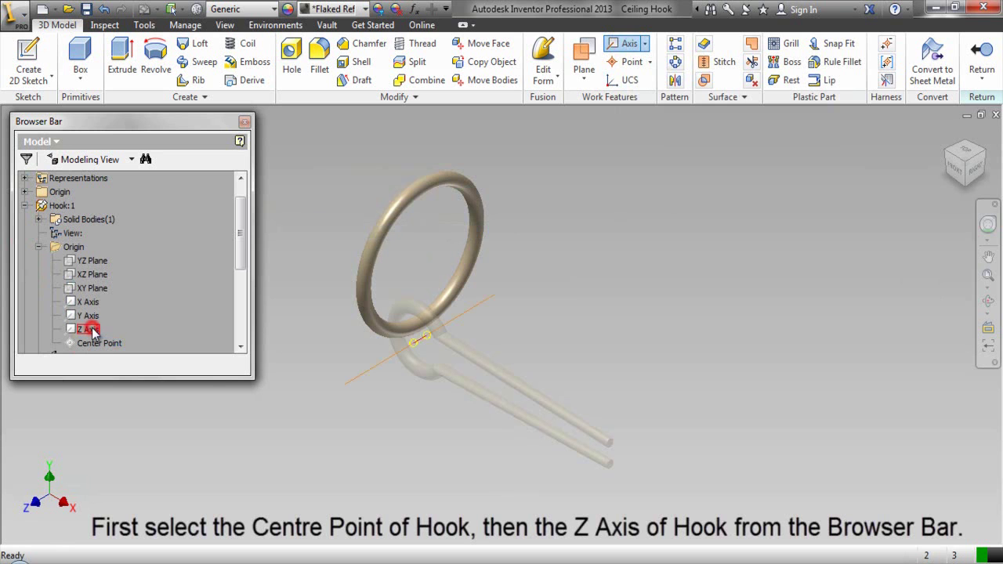
pyautogui.click(310, 229)
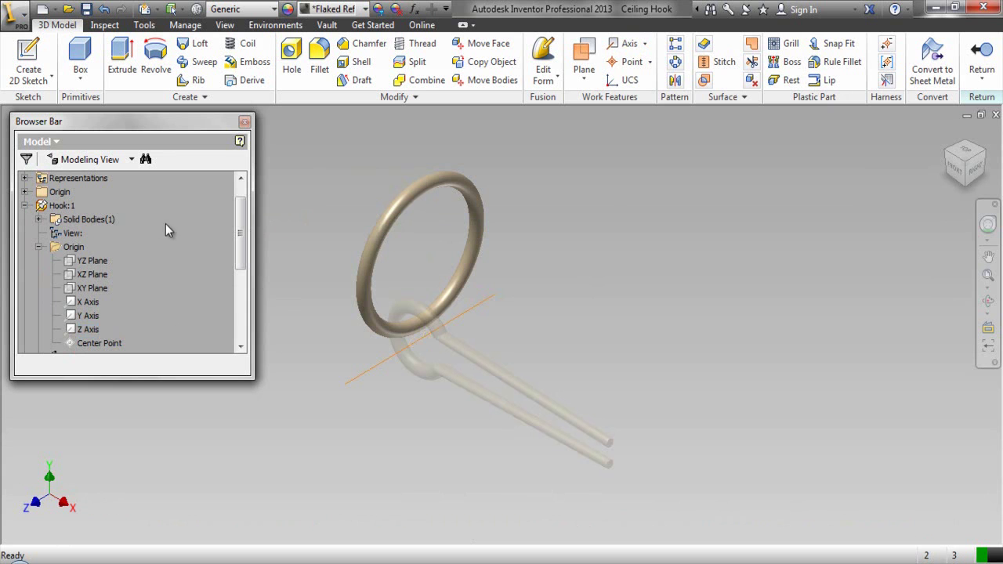
pyautogui.moveTo(238, 250); pyautogui.dragTo(232, 316)
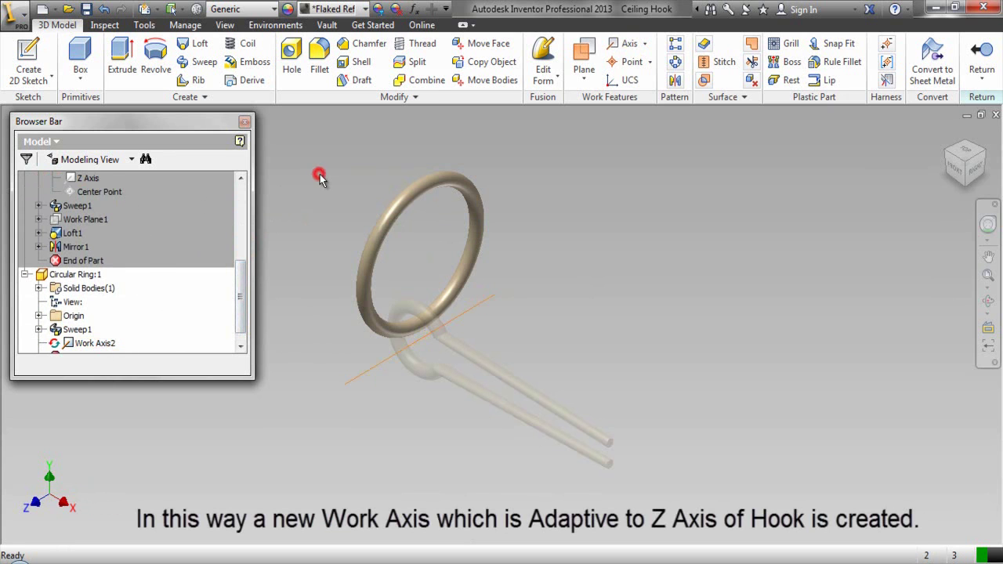
pyautogui.click(342, 157)
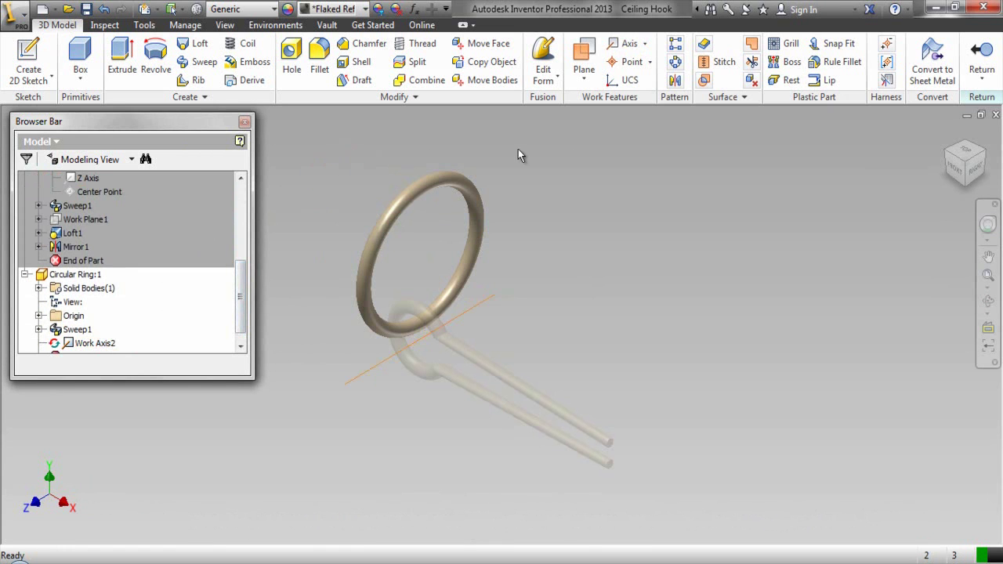
pyautogui.click(977, 55)
pyautogui.click(677, 287)
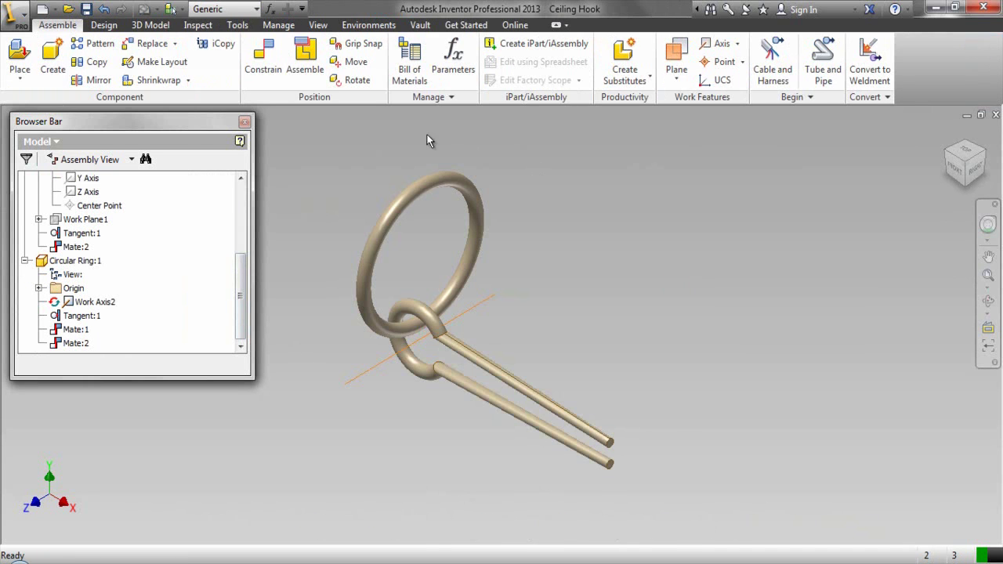
# - Collapse the whole model tree and save Ceiling Hook.iam together with the modified Circular Ring.ipt
pyautogui.rightClick(196, 243)
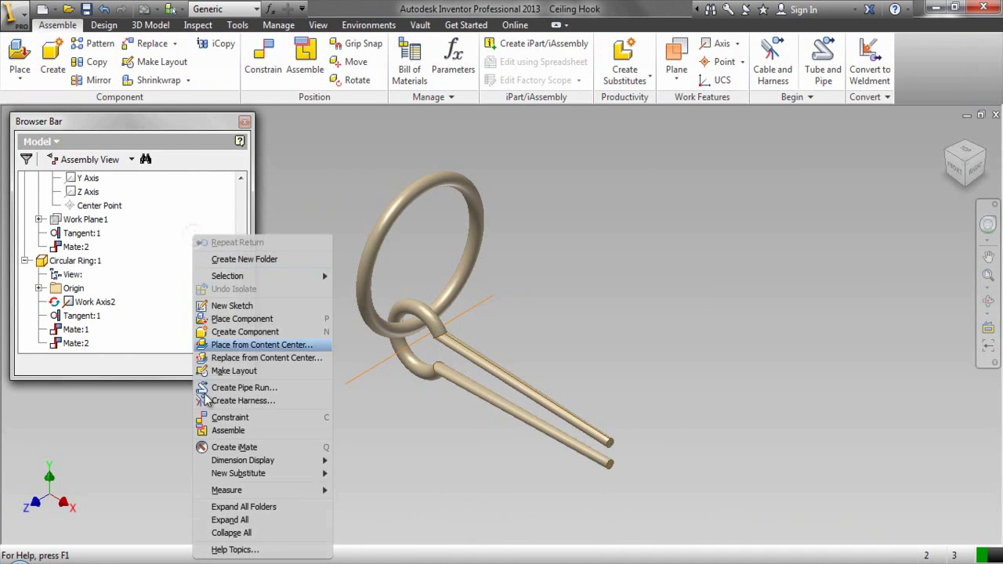
pyautogui.click(217, 530)
pyautogui.click(86, 9)
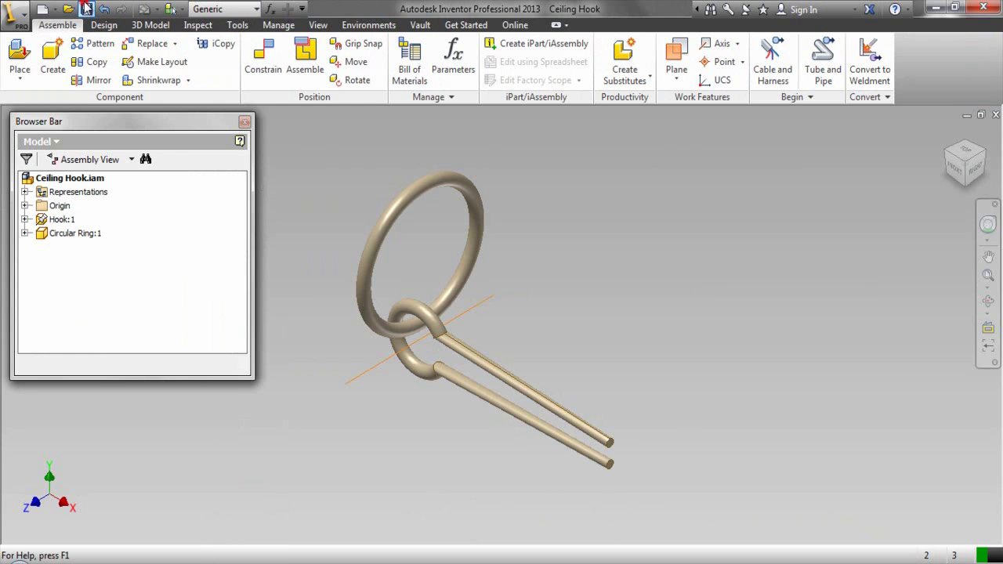
pyautogui.click(577, 377)
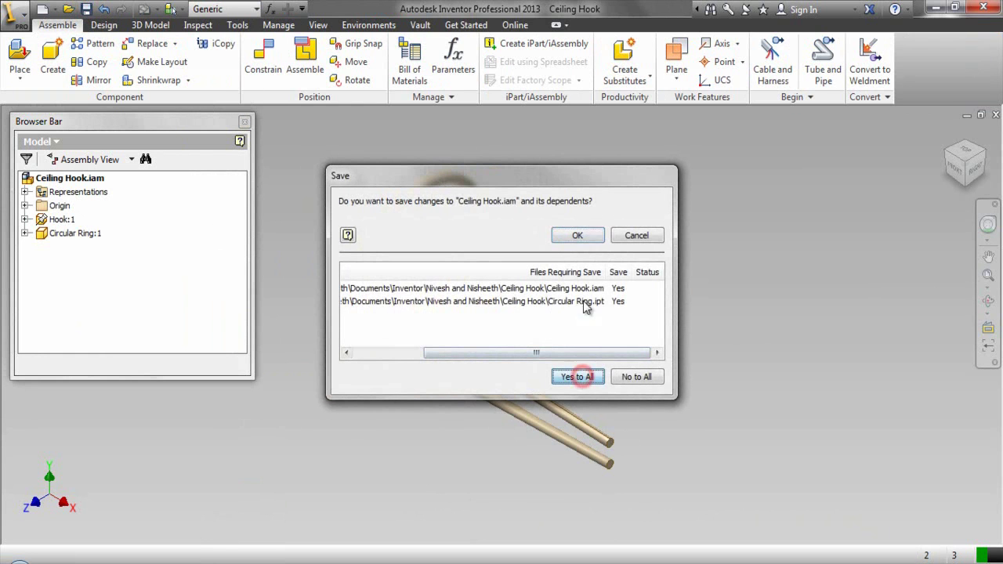
pyautogui.click(584, 235)
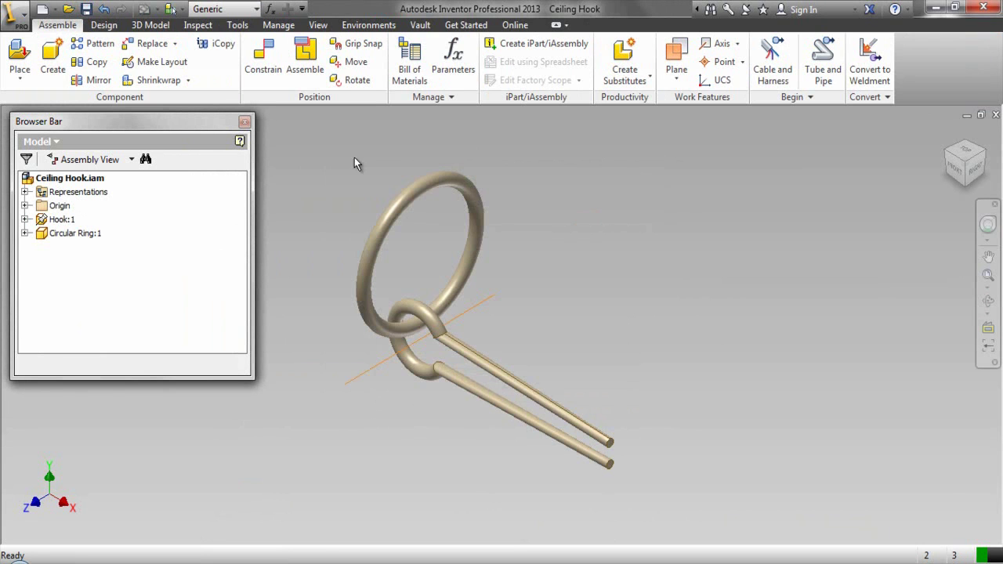
# - Suppress the Tangent:1 constraint under the Circular Ring and collapse the model tree
pyautogui.click(25, 232)
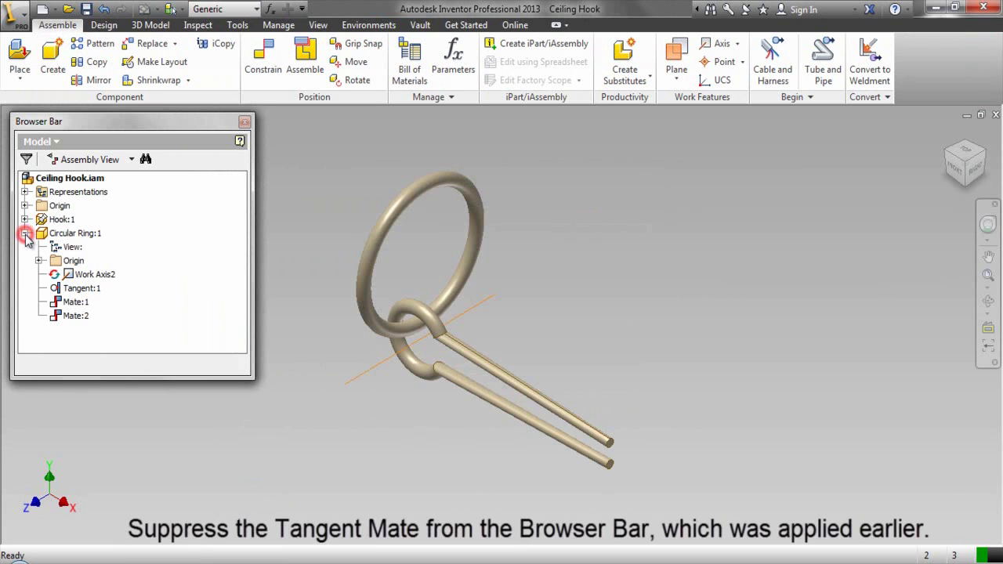
pyautogui.click(56, 288)
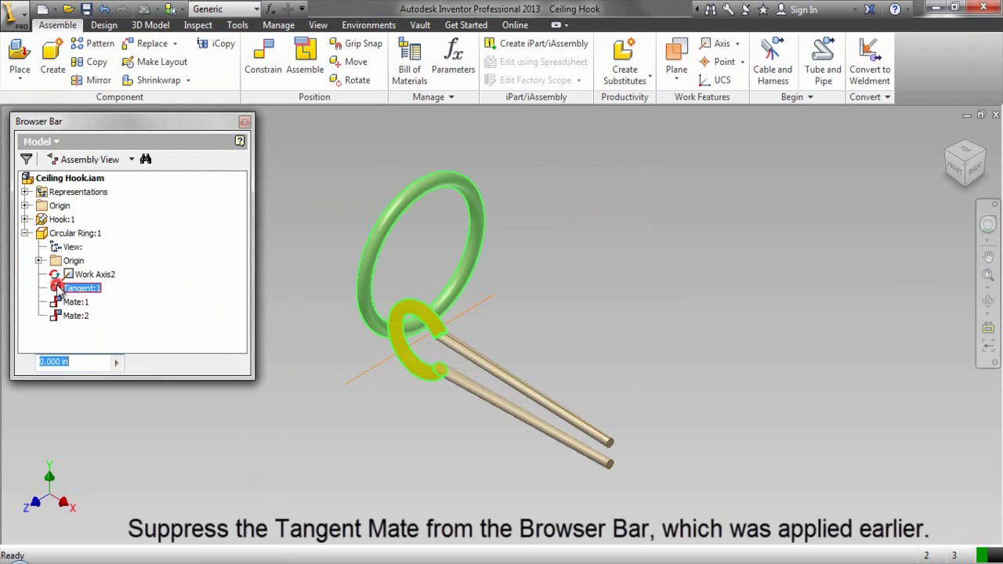
pyautogui.rightClick(58, 289)
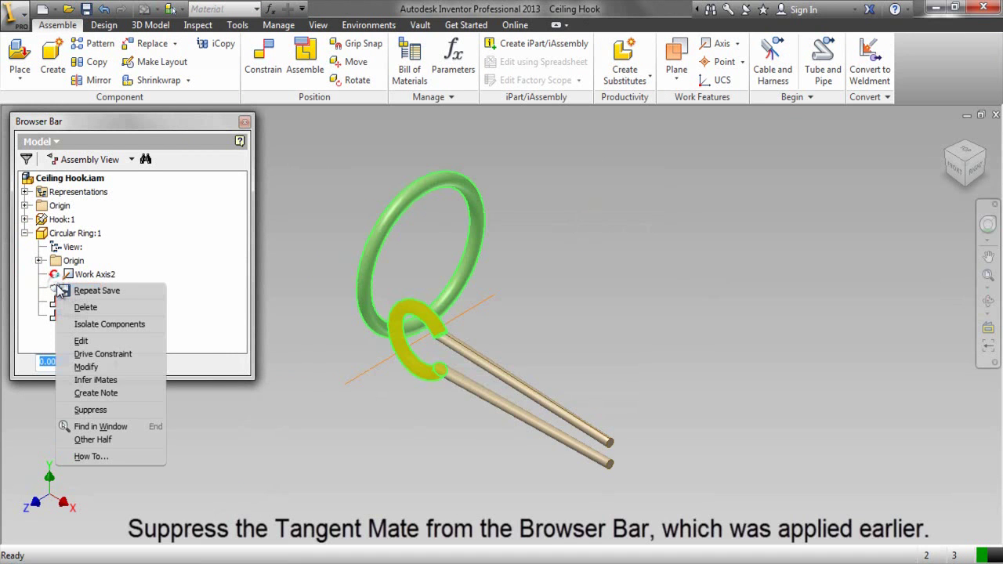
pyautogui.click(92, 409)
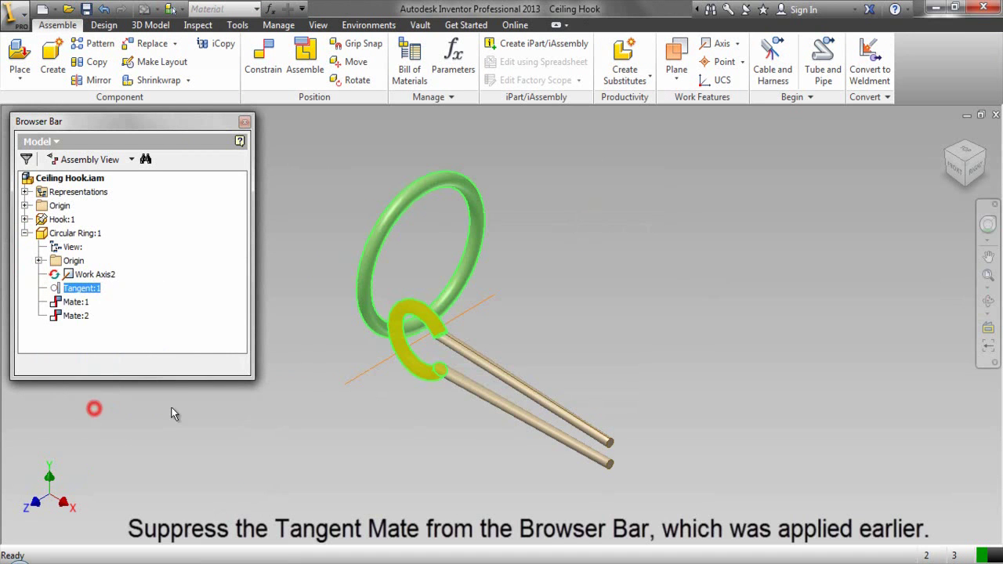
pyautogui.click(183, 408)
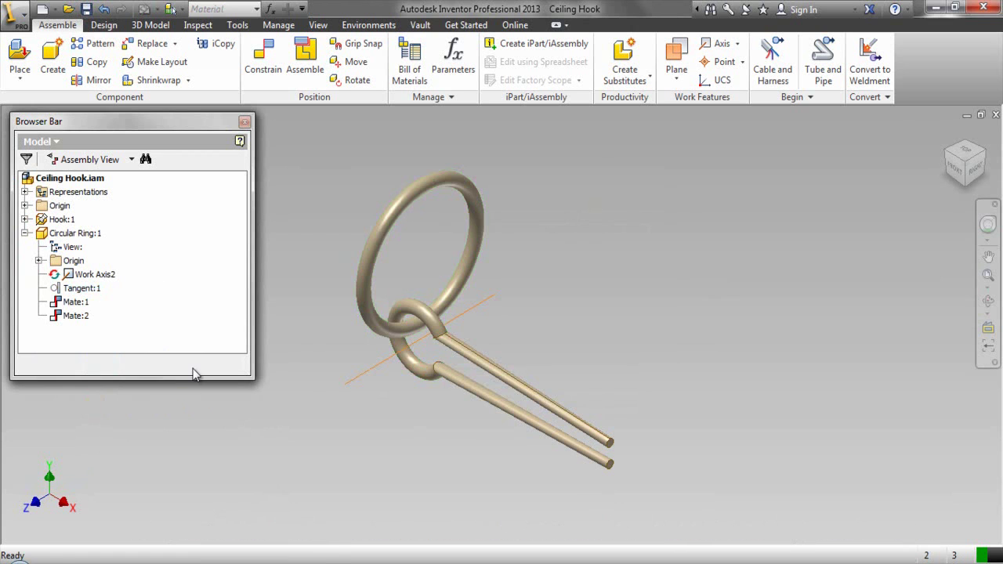
pyautogui.rightClick(200, 312)
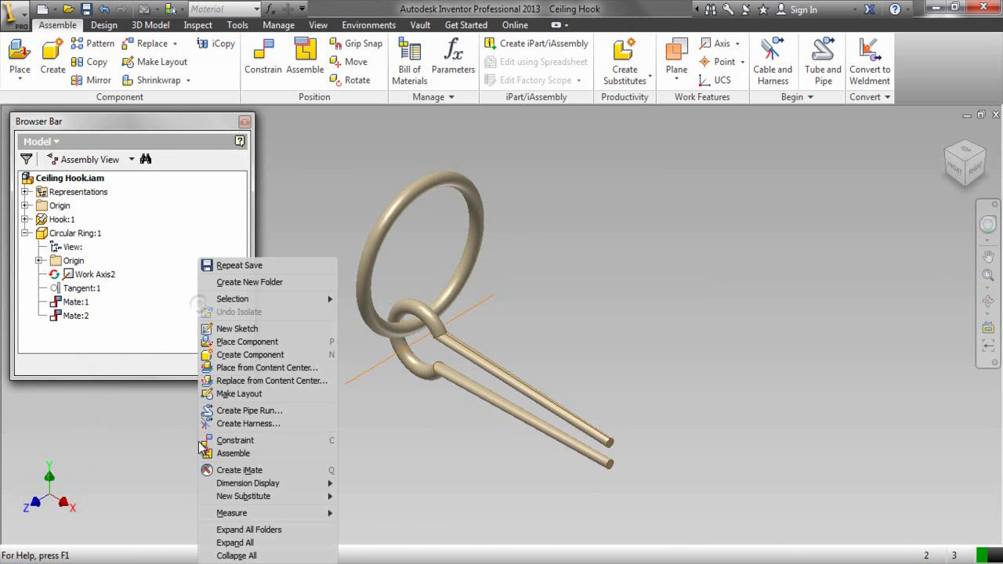
pyautogui.click(239, 552)
pyautogui.click(309, 227)
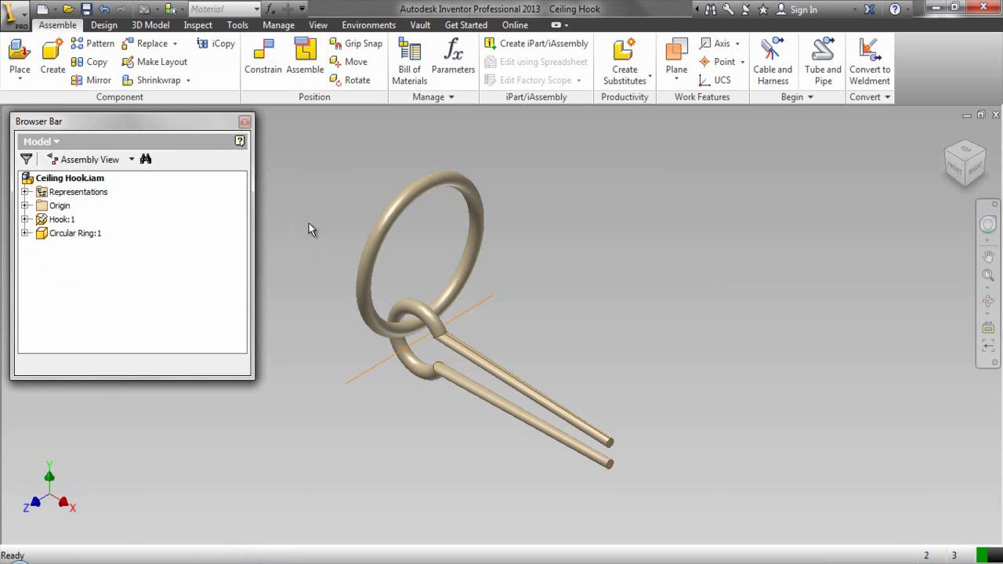
# - Move the Circular Ring within the Hook's eye to test its freedom of movement, and undo the move
pyautogui.moveTo(396, 211); pyautogui.dragTo(365, 229)
pyautogui.click(387, 227)
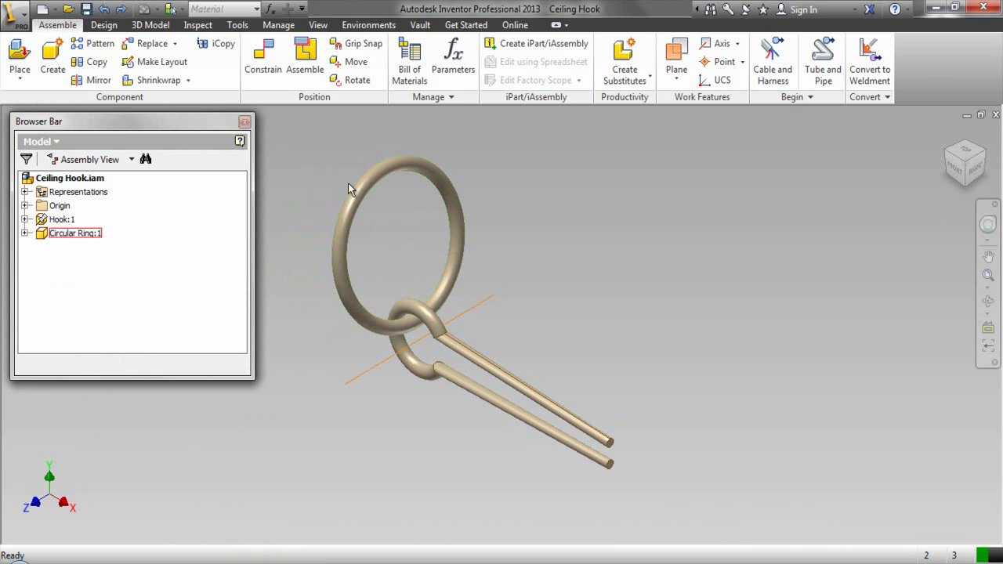
pyautogui.click(104, 9)
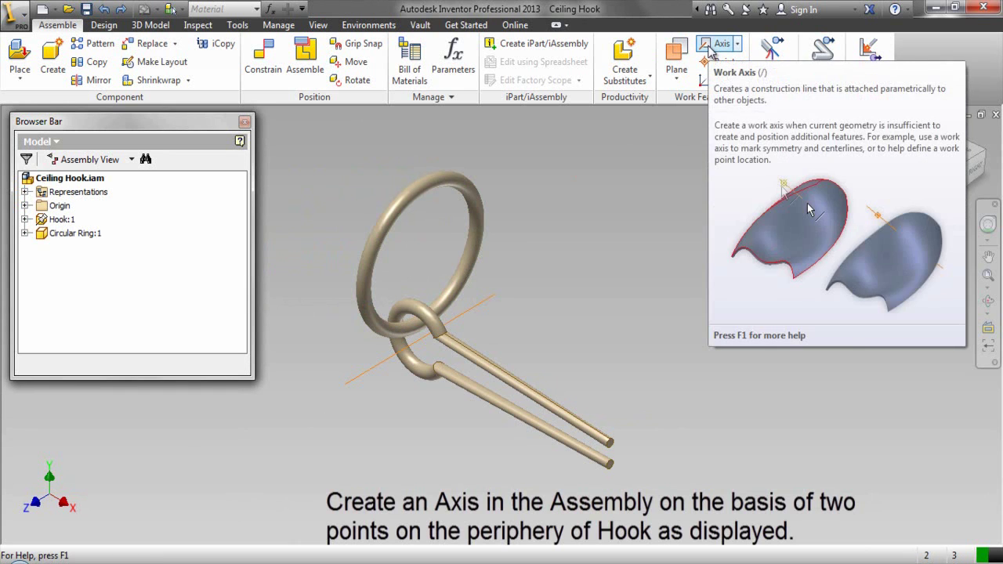
# - Create an assembly work axis through the two corner points where the Hook's curved eye meets its upper leg
pyautogui.click(709, 49)
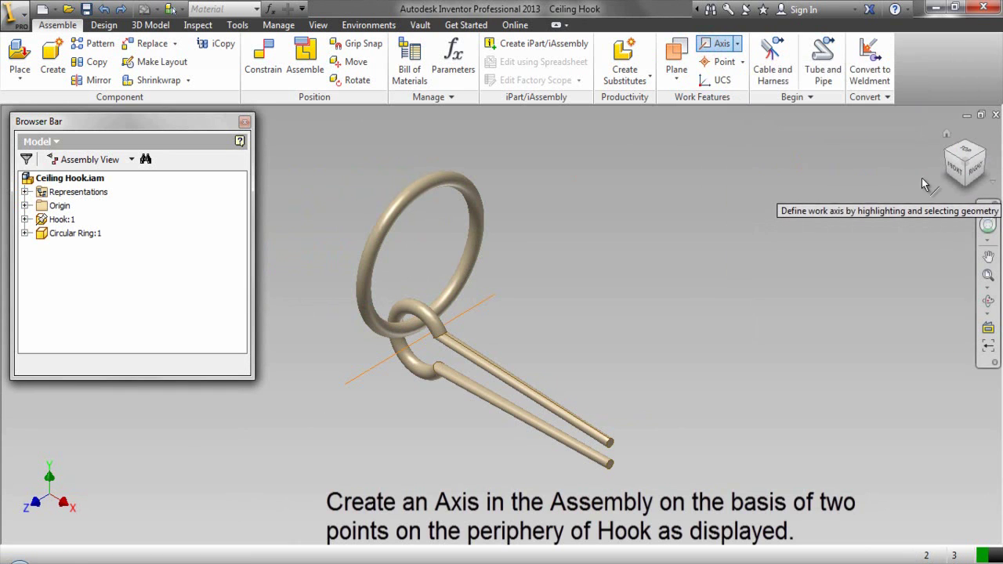
pyautogui.click(955, 172)
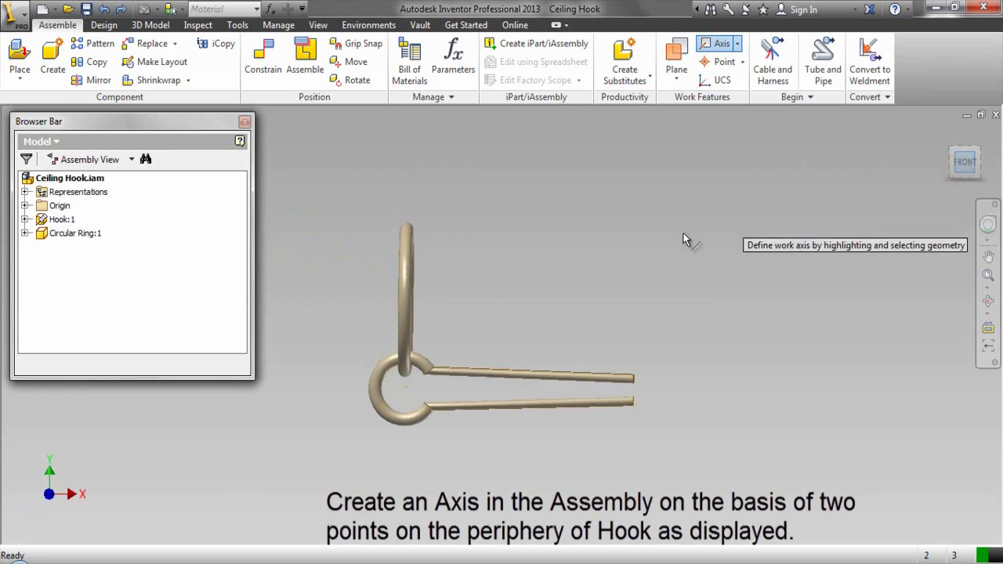
pyautogui.scroll(5, 424, 386)
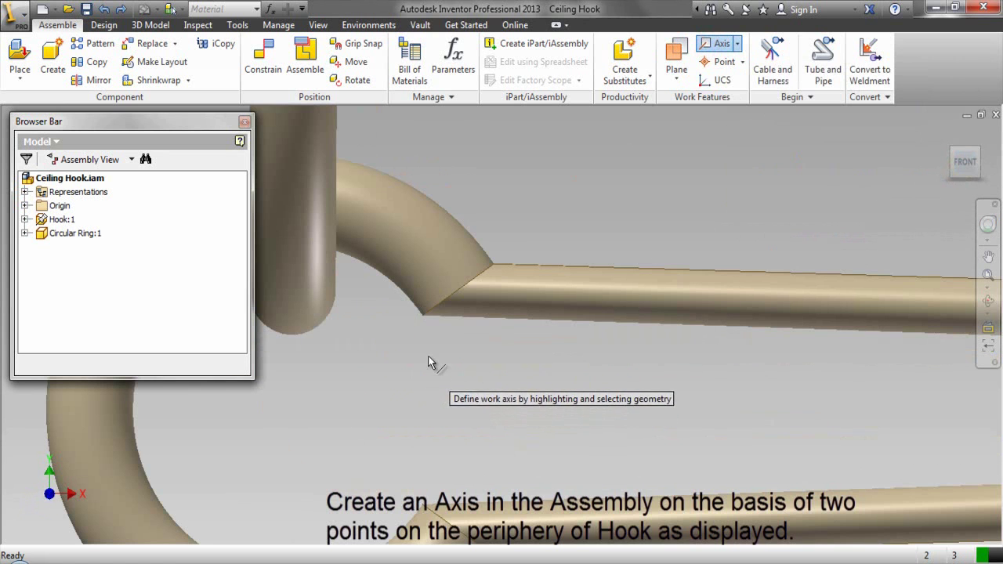
pyautogui.click(422, 315)
pyautogui.click(493, 264)
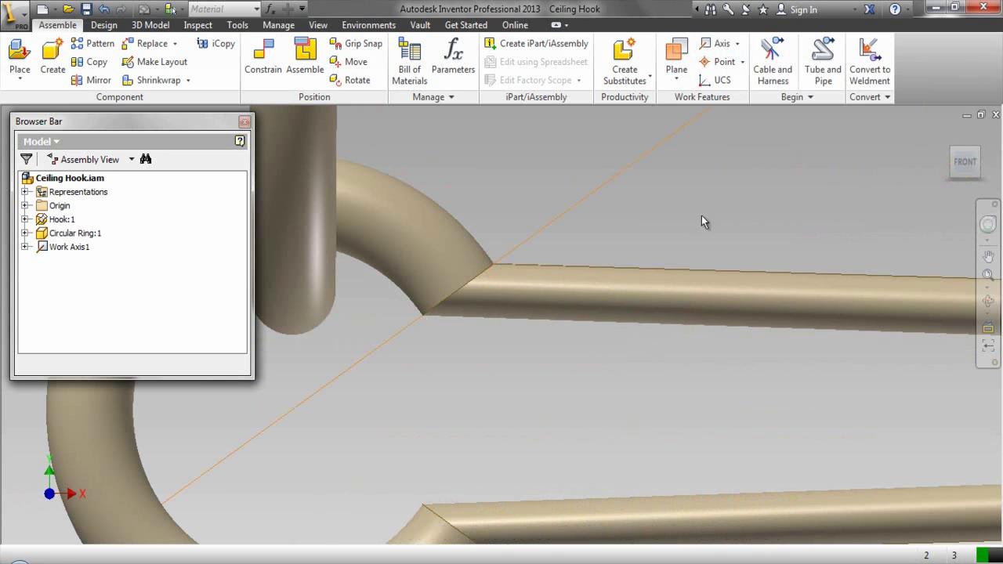
pyautogui.click(978, 150)
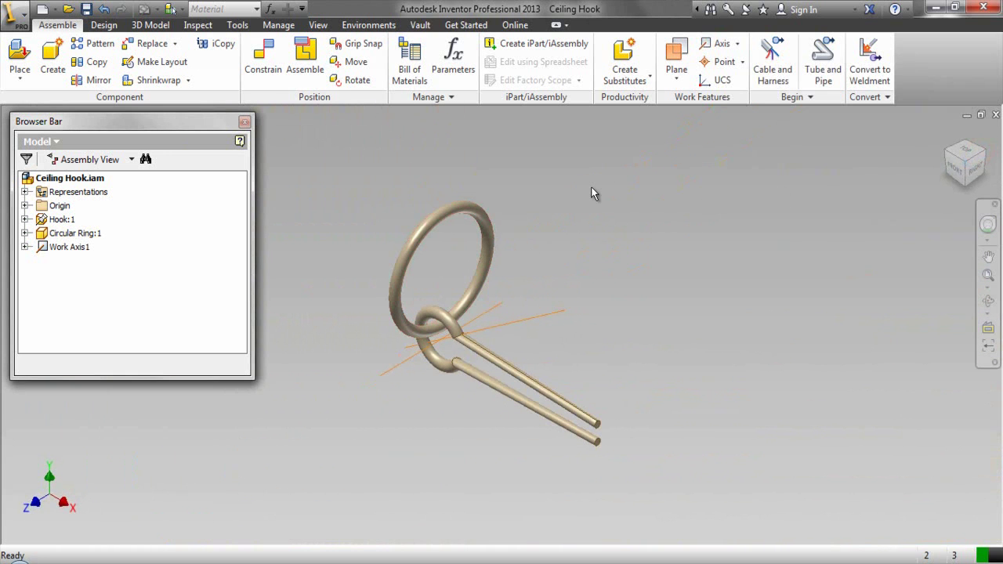
# - Create an assembly work plane at 90 degrees to the assembly's XY Plane around Work Axis1, and collapse the model tree
pyautogui.click(676, 81)
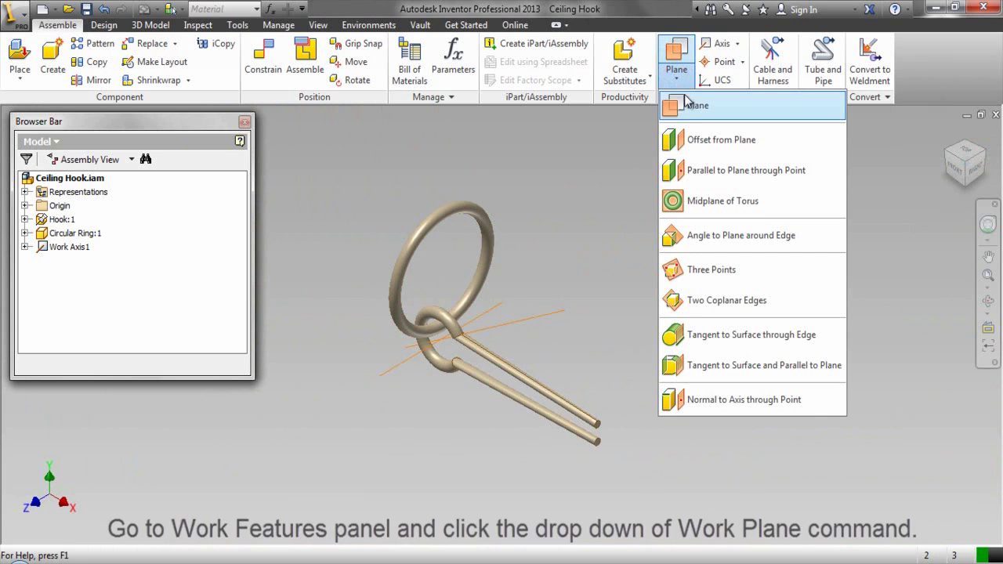
pyautogui.click(713, 237)
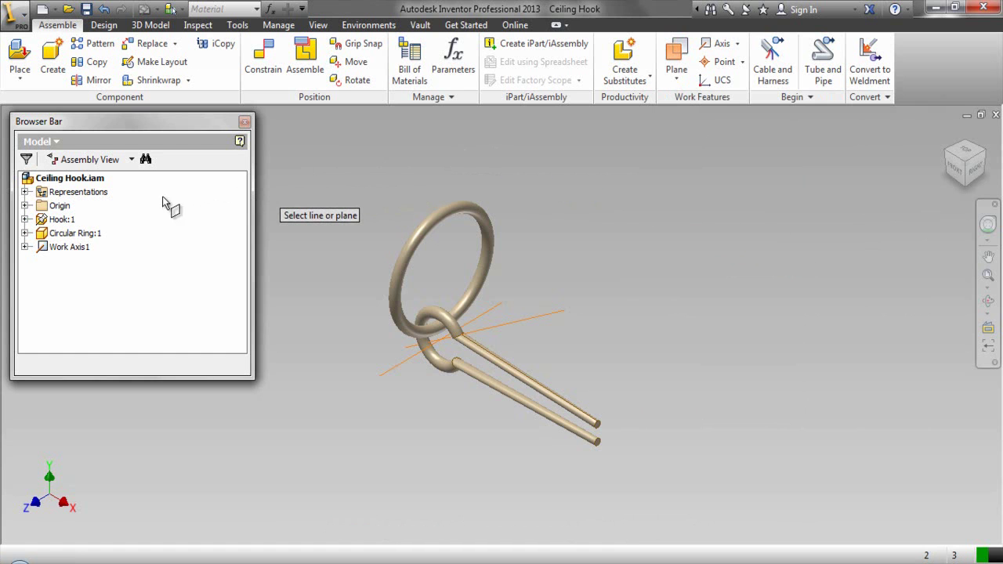
pyautogui.click(24, 205)
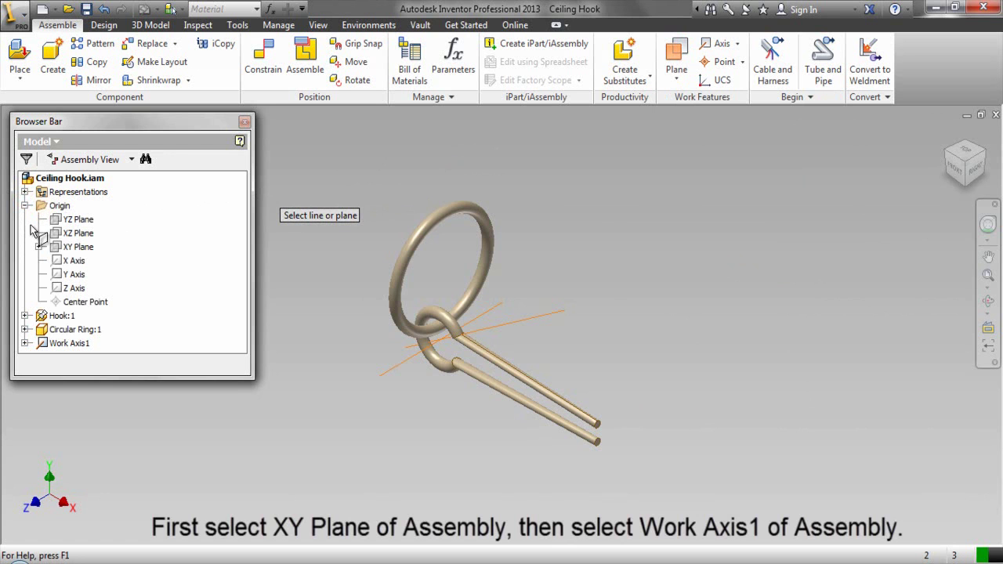
pyautogui.click(56, 249)
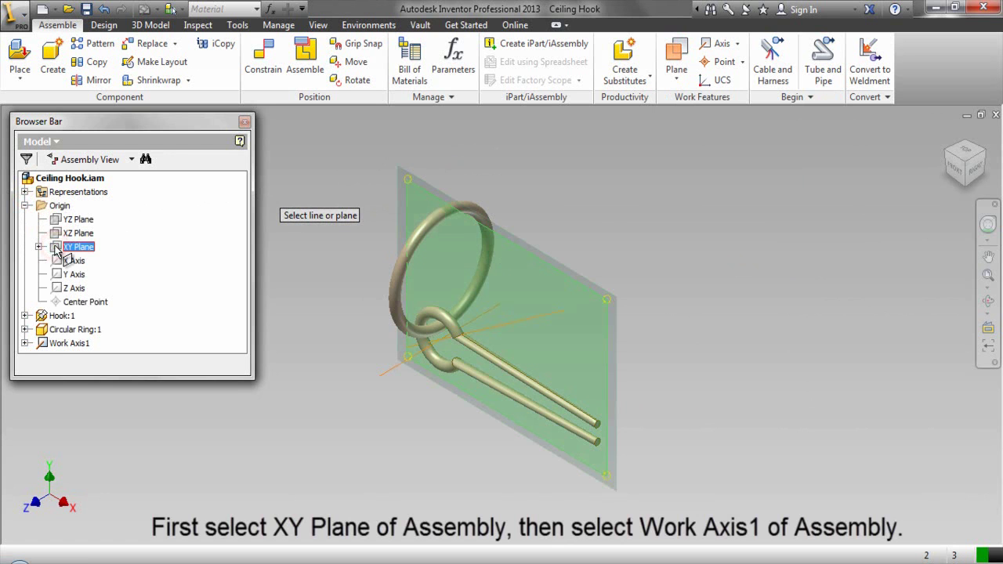
pyautogui.click(423, 309)
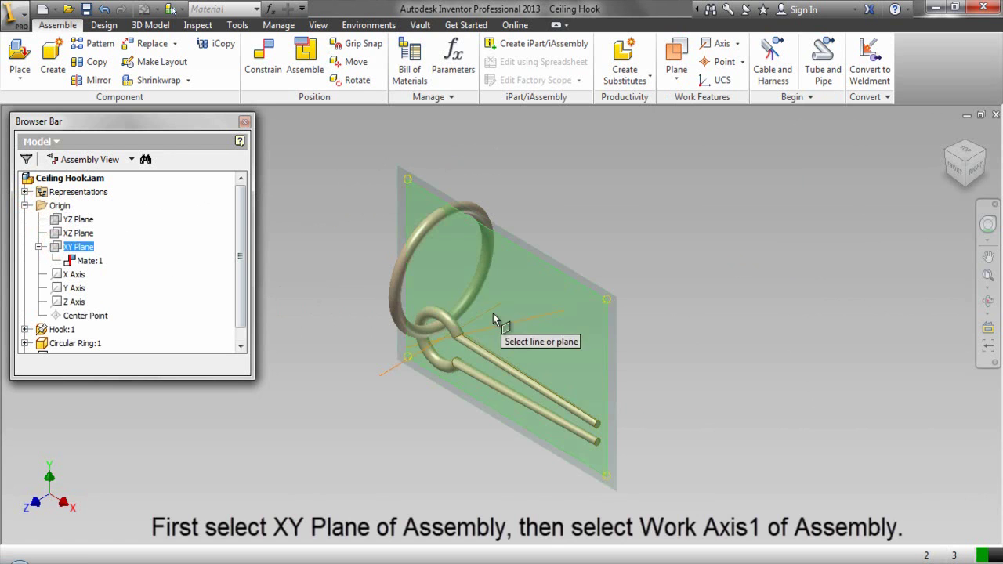
pyautogui.click(536, 325)
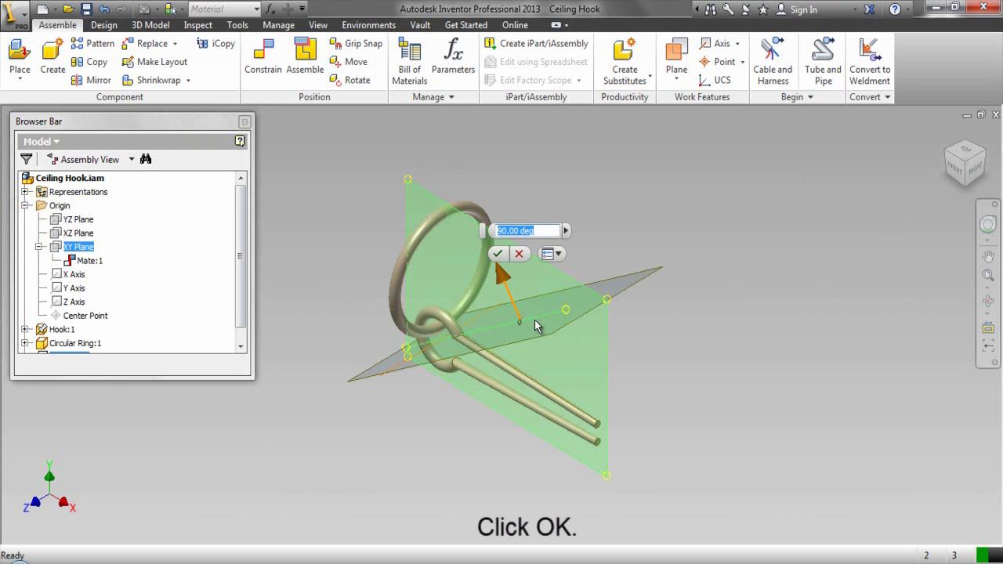
pyautogui.click(499, 256)
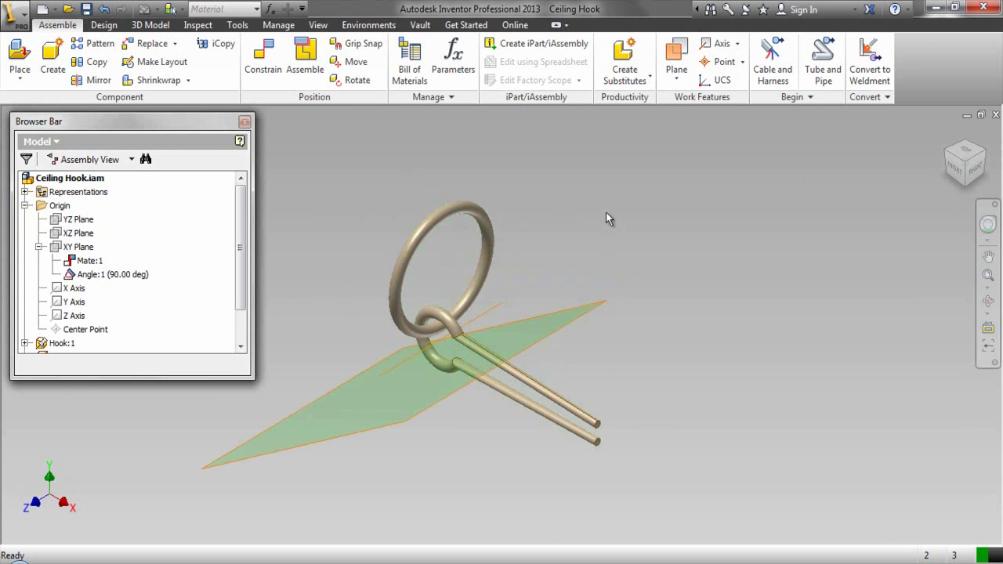
pyautogui.rightClick(166, 204)
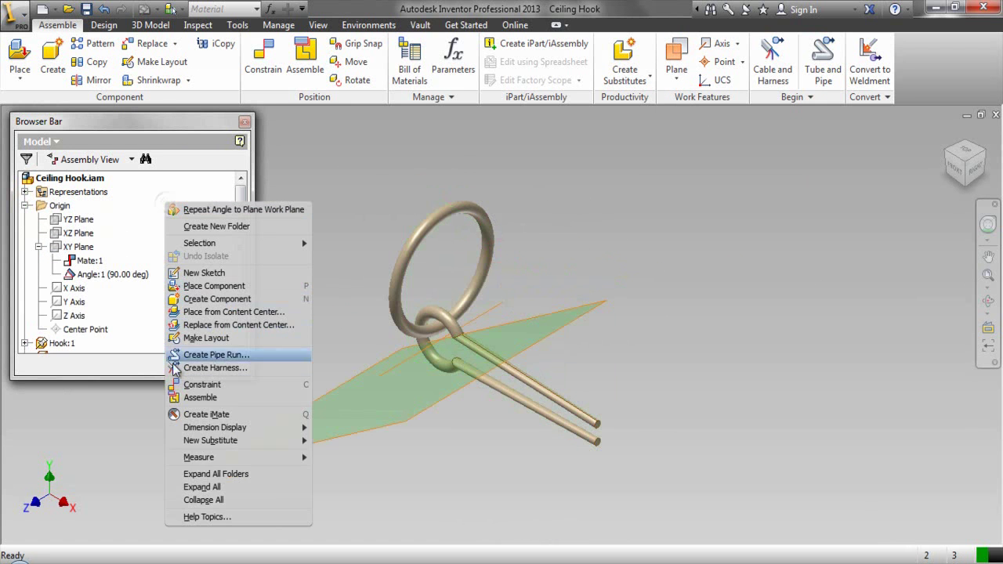
pyautogui.click(216, 501)
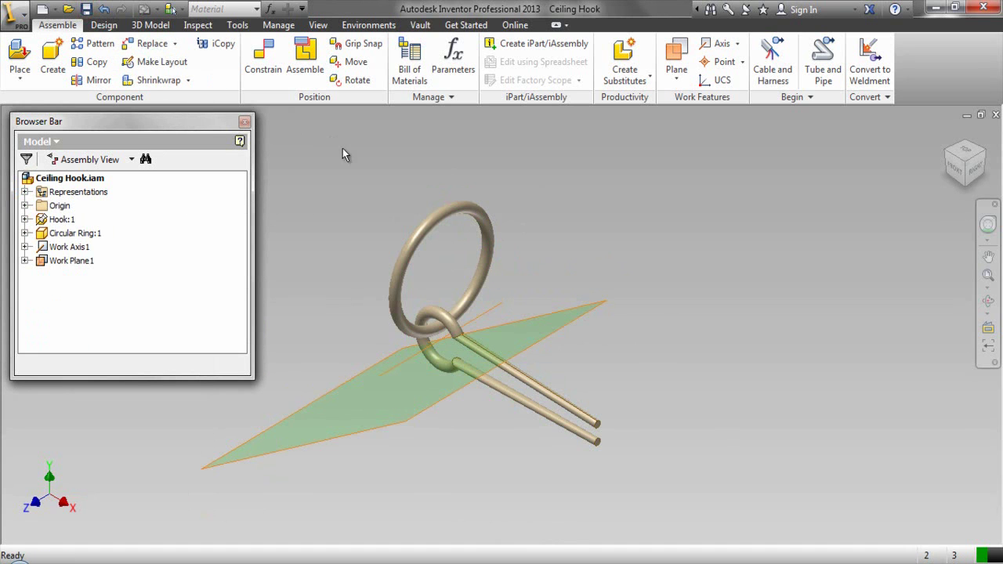
# - Add a 0-degree angle constraint from Work Plane1 to the Circular Ring's XY Plane, with the assembly's XY Plane as reference, and collapse the model tree
pyautogui.click(259, 63)
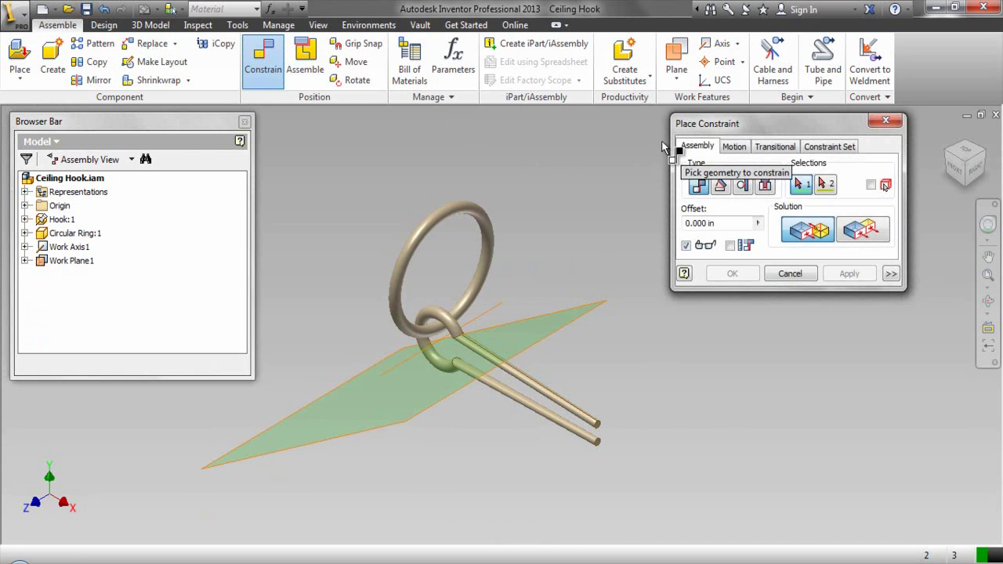
pyautogui.click(720, 186)
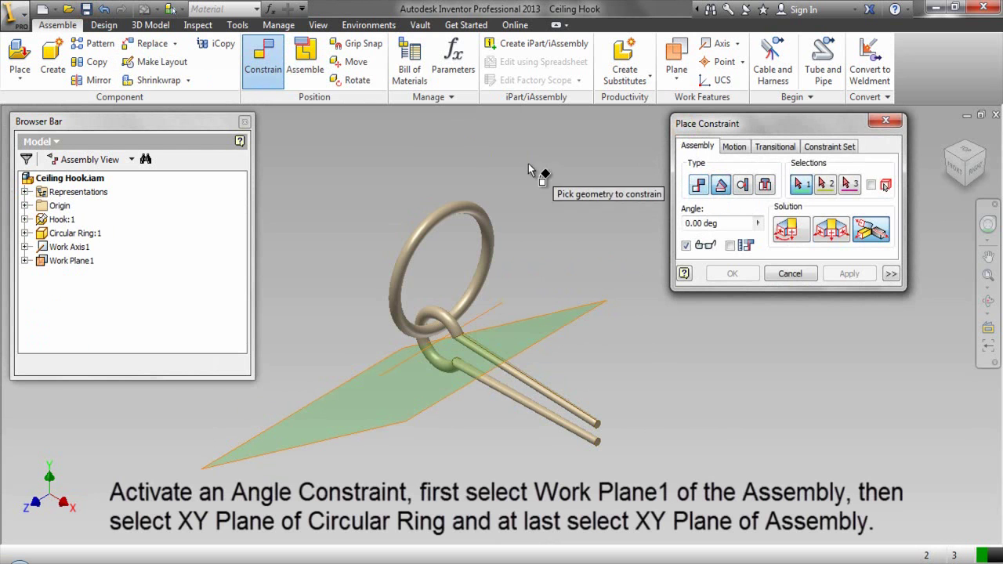
pyautogui.click(87, 265)
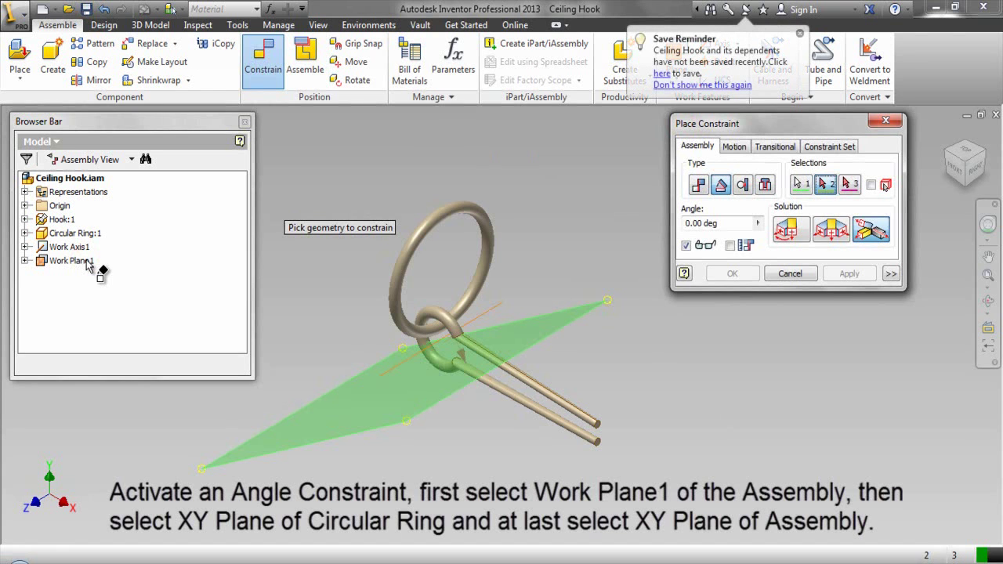
pyautogui.click(24, 234)
pyautogui.click(38, 260)
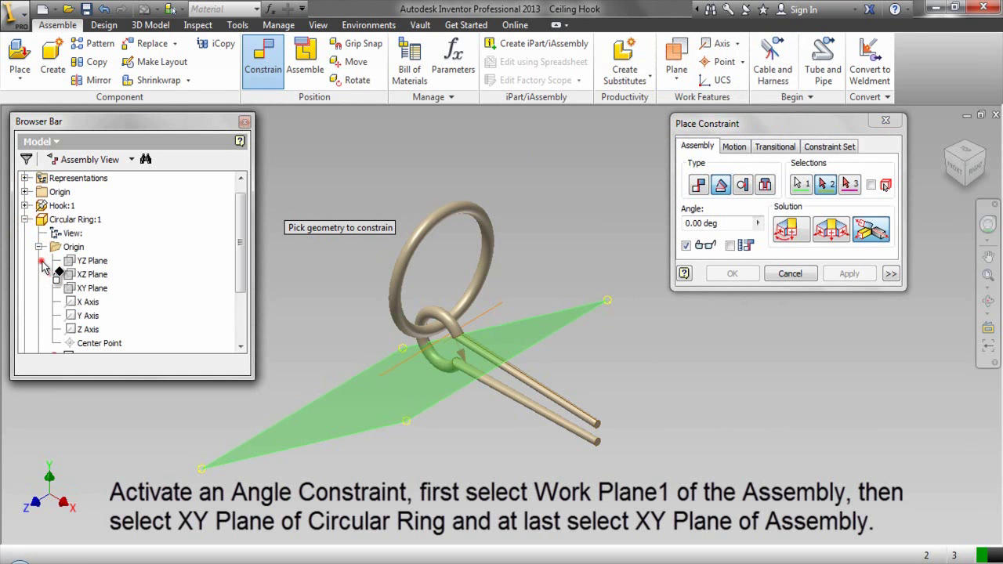
pyautogui.click(80, 288)
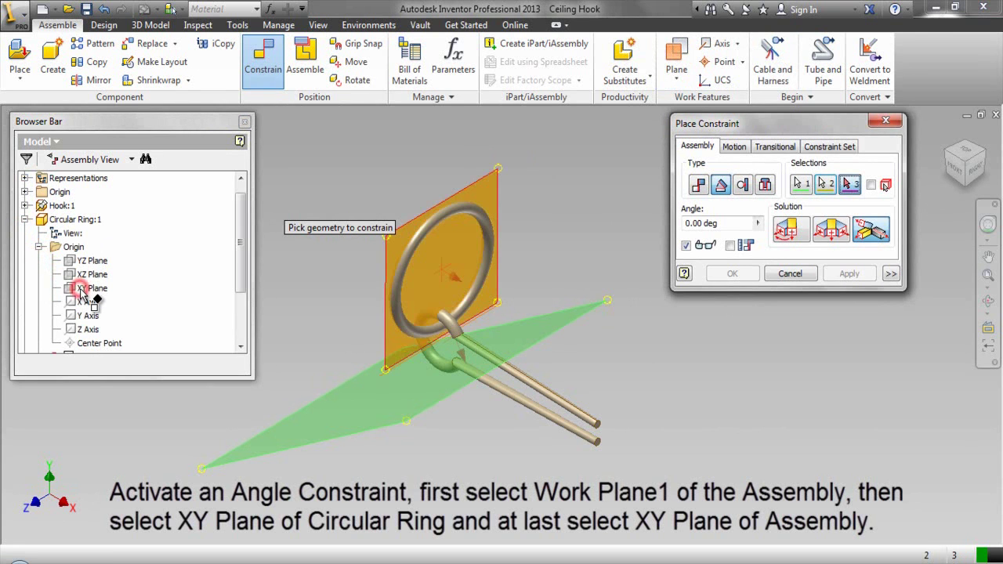
pyautogui.click(39, 246)
pyautogui.click(25, 233)
pyautogui.click(25, 205)
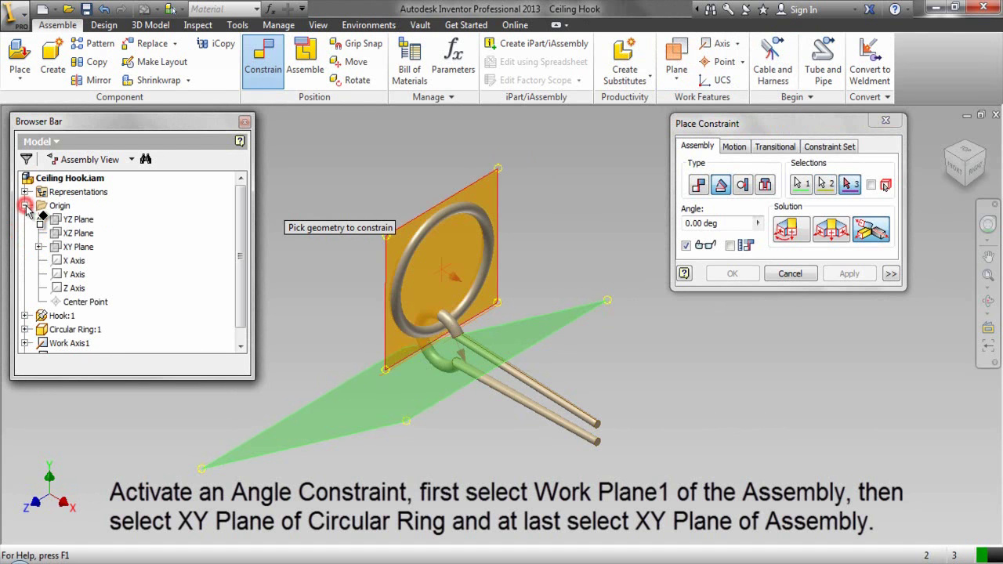
pyautogui.click(72, 247)
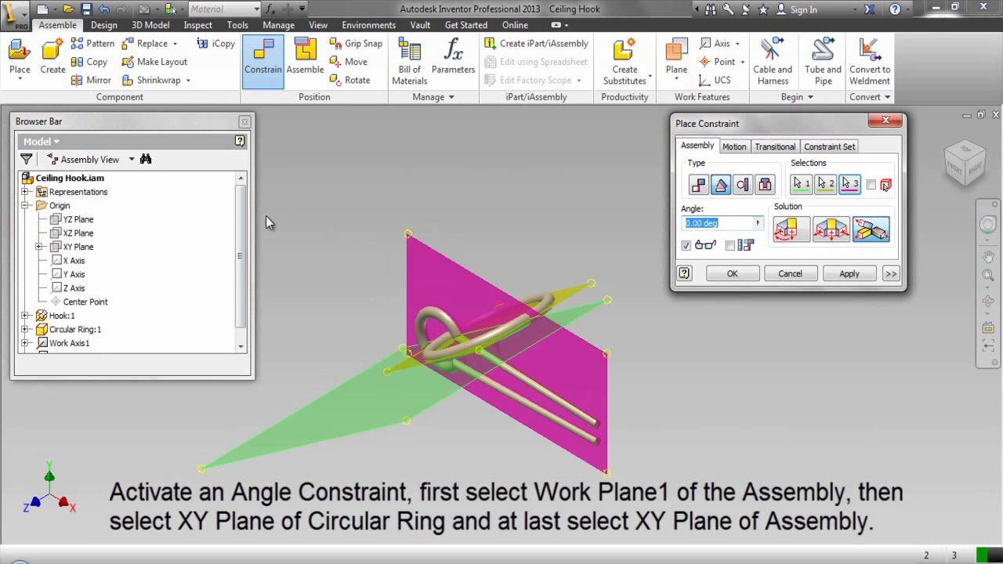
pyautogui.click(746, 274)
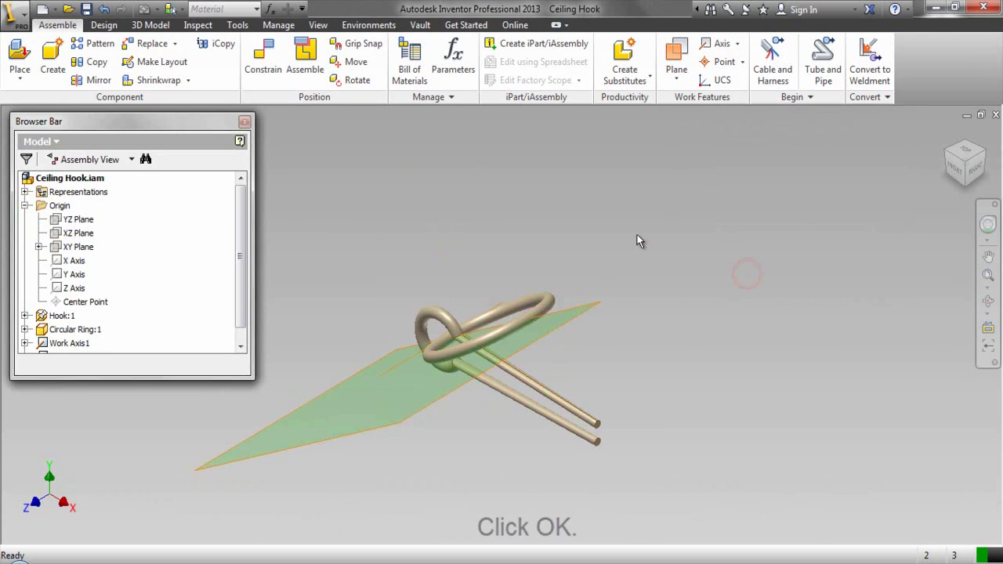
pyautogui.rightClick(203, 238)
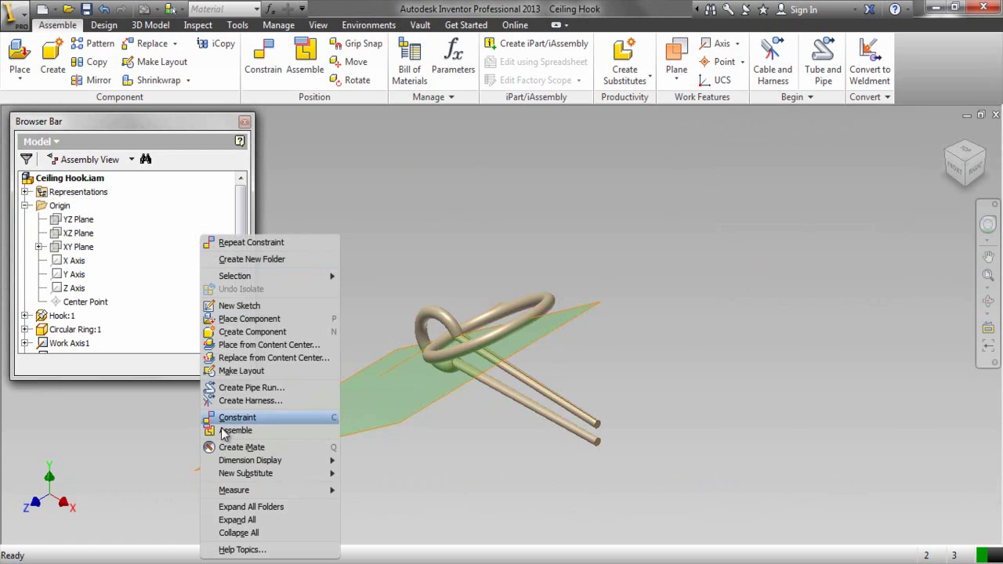
pyautogui.click(234, 535)
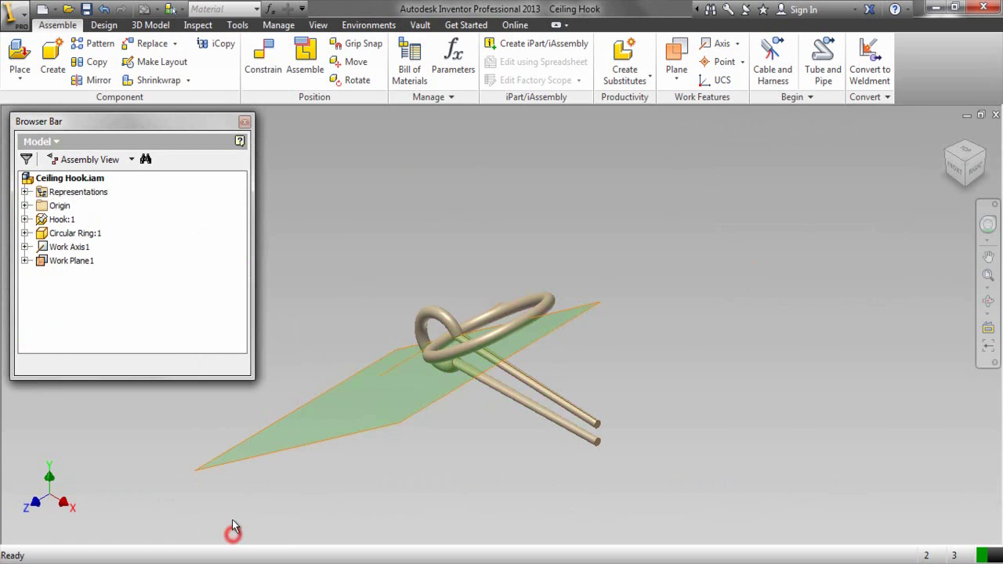
pyautogui.click(326, 289)
# - Turn on the visibility of the assembly's XZ Plane in the Origin folder
pyautogui.click(45, 207)
pyautogui.click(24, 205)
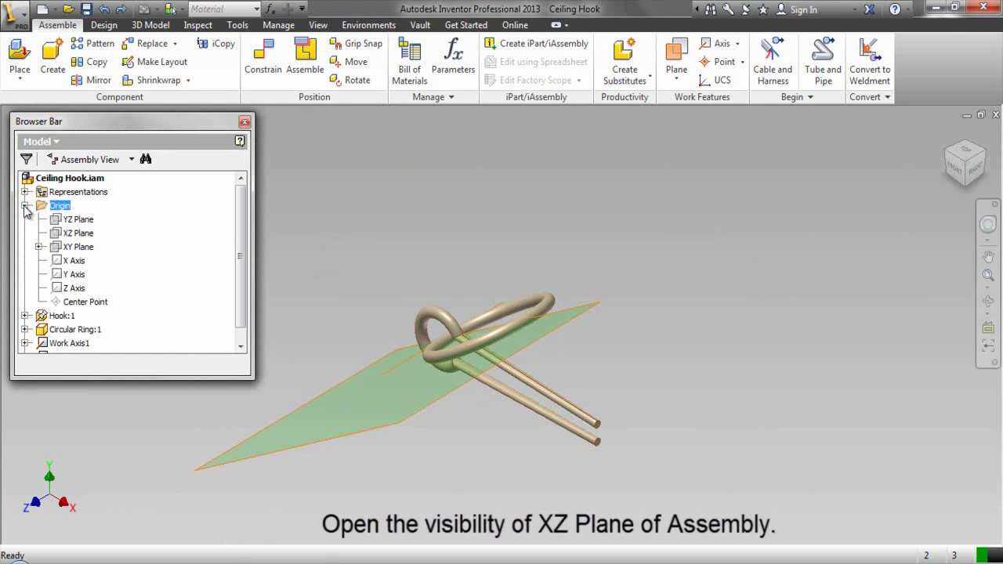
pyautogui.click(66, 237)
pyautogui.rightClick(65, 235)
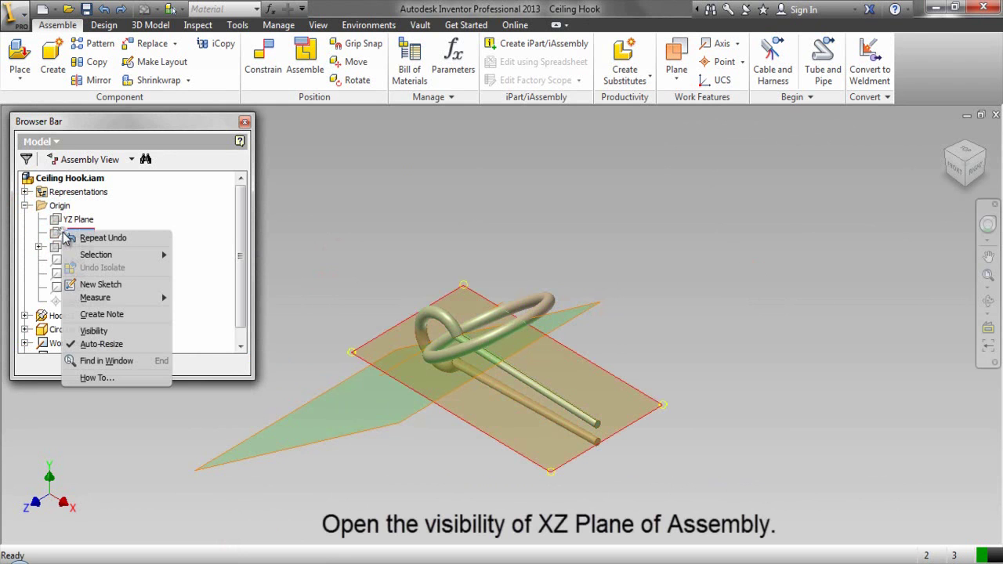
pyautogui.click(88, 329)
pyautogui.click(347, 237)
pyautogui.click(318, 242)
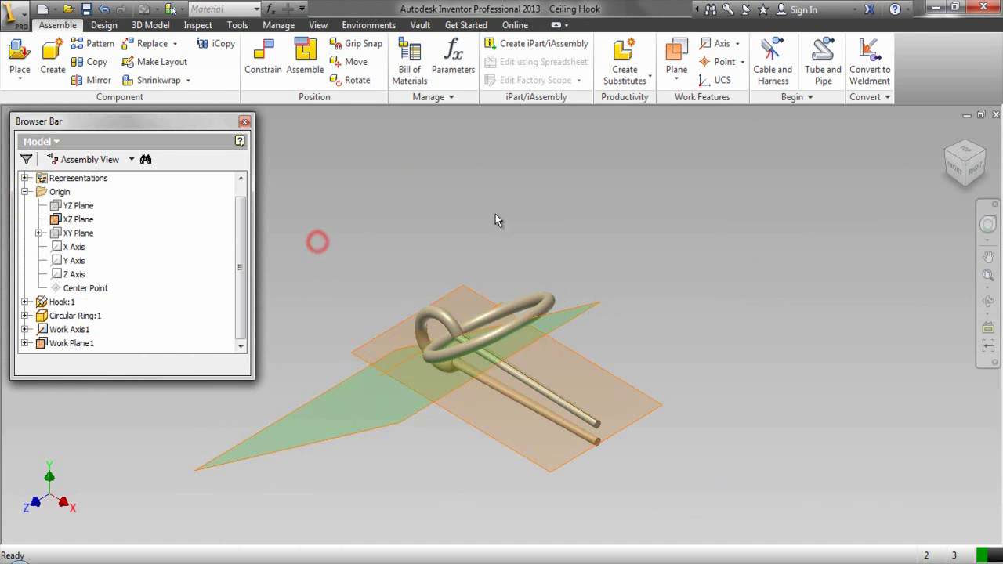
# - Measure the angle between the assembly's XZ Plane and Work Plane1, and inspect it from the front before closing the measurement
pyautogui.click(947, 157)
pyautogui.click(301, 246)
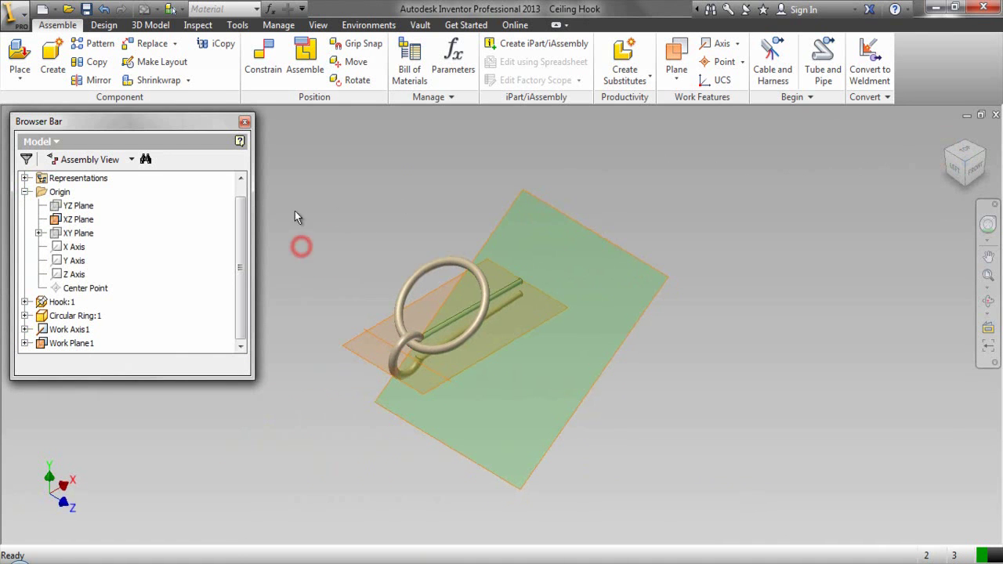
pyautogui.click(235, 26)
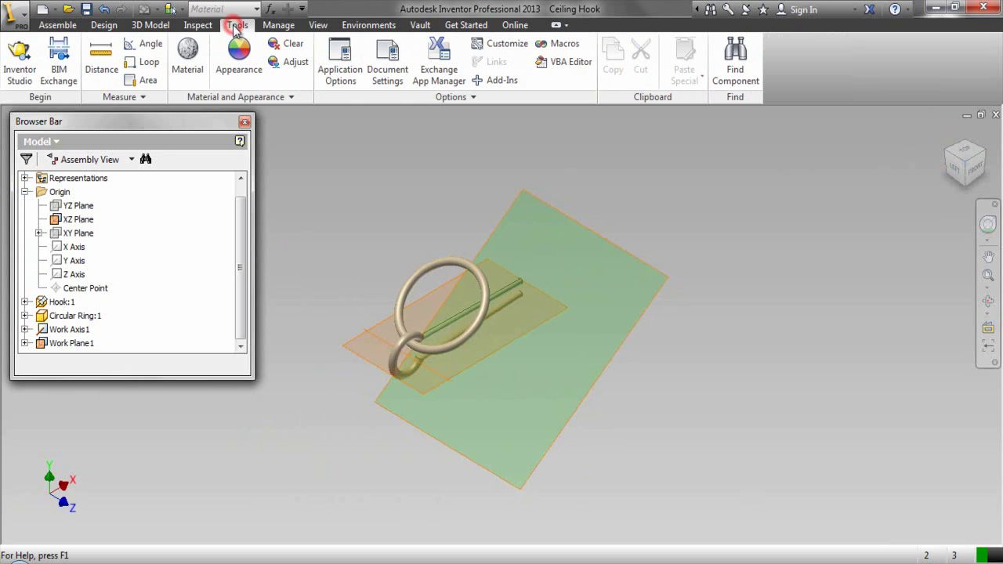
pyautogui.click(138, 46)
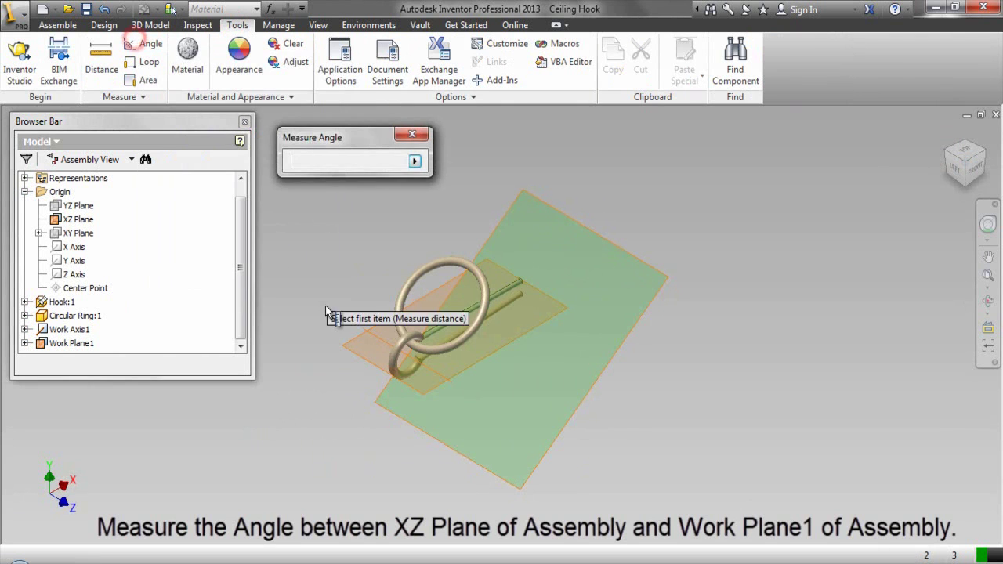
pyautogui.scroll(3, 363, 305)
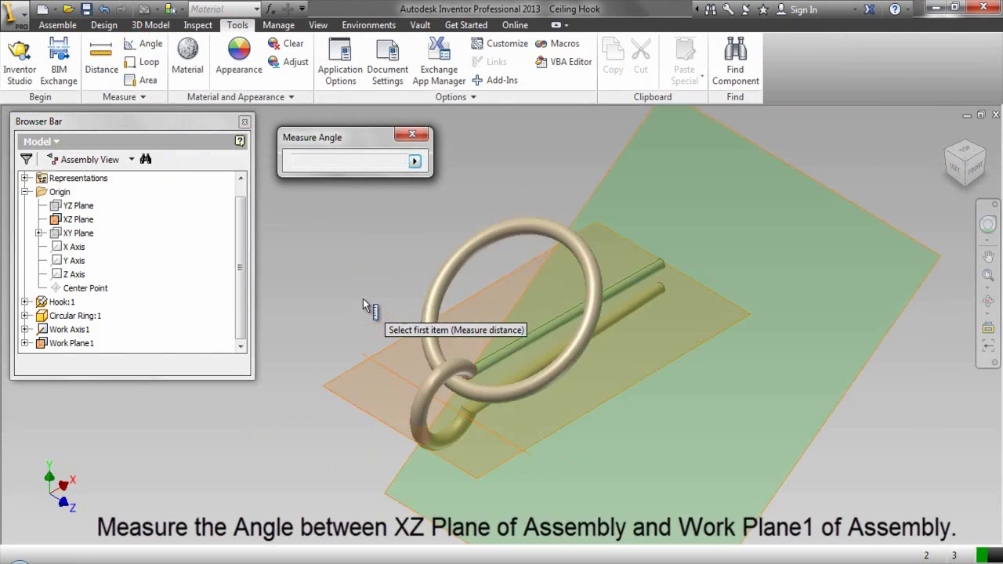
pyautogui.click(334, 392)
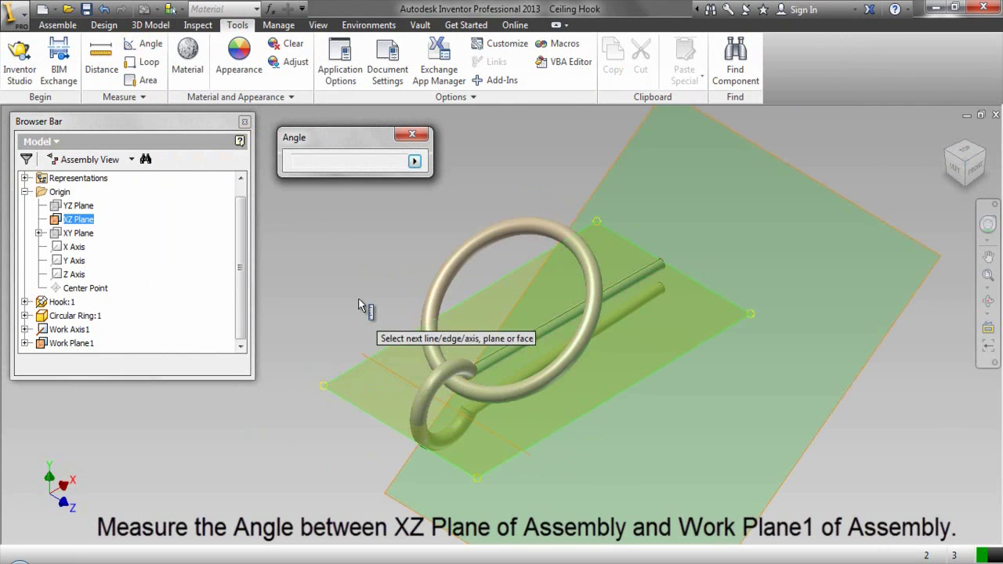
pyautogui.click(748, 145)
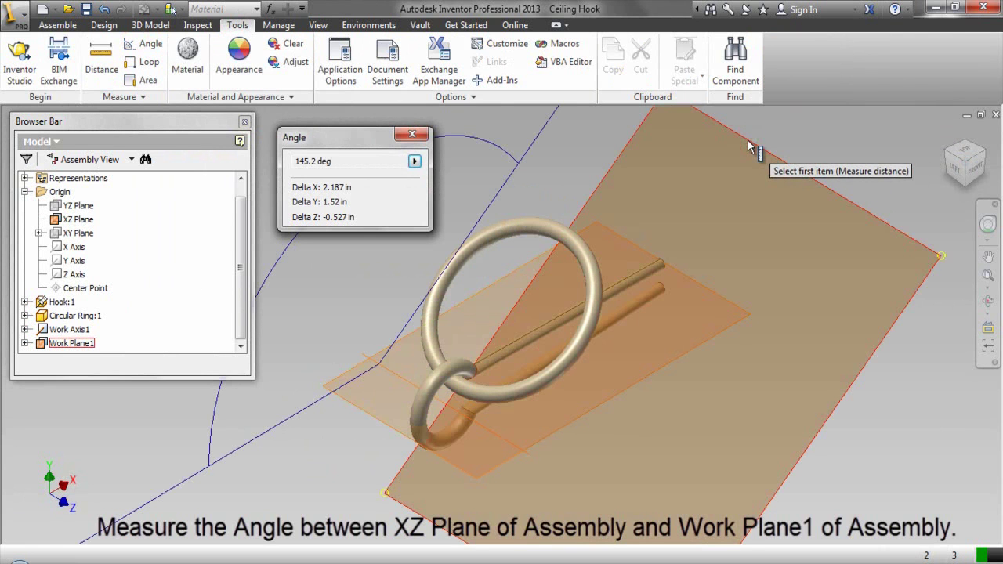
pyautogui.click(973, 172)
pyautogui.scroll(-5, 501, 313)
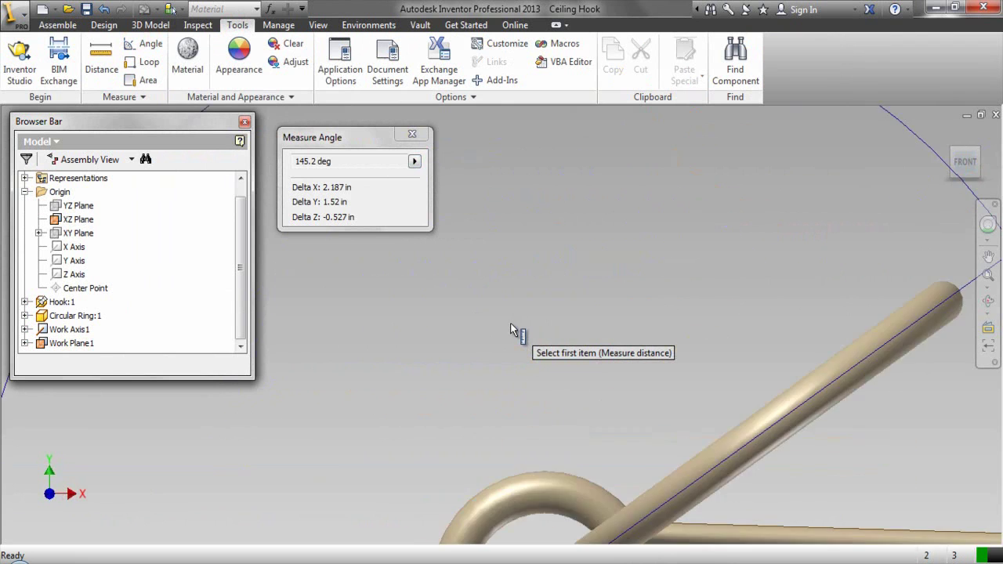
pyautogui.scroll(5, 510, 330)
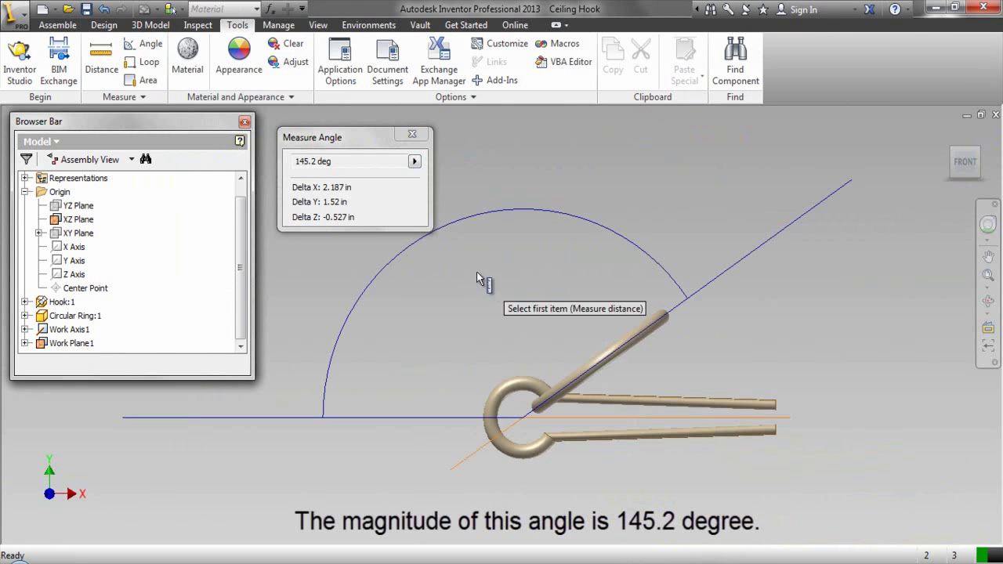
pyautogui.moveTo(371, 143); pyautogui.dragTo(354, 129)
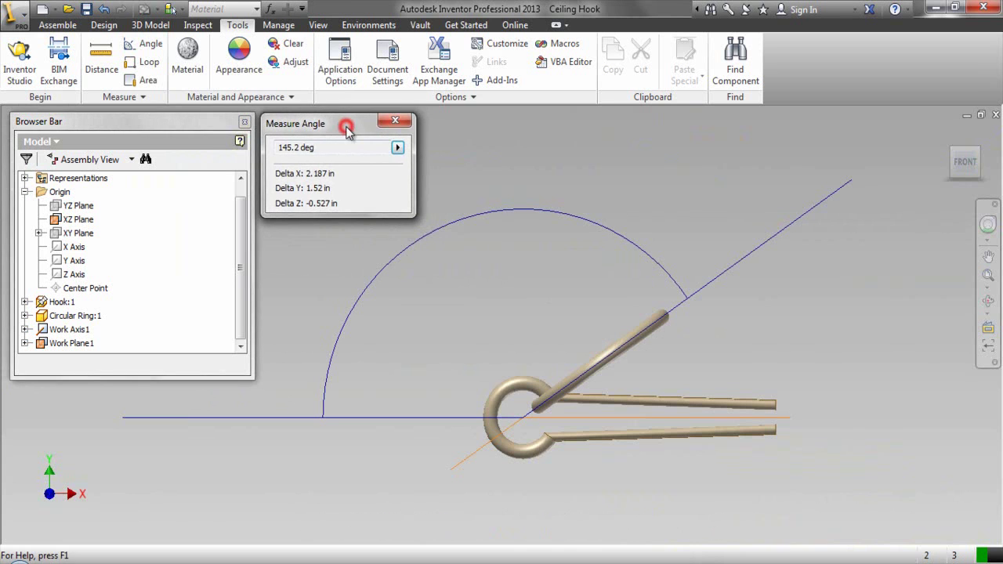
pyautogui.click(395, 121)
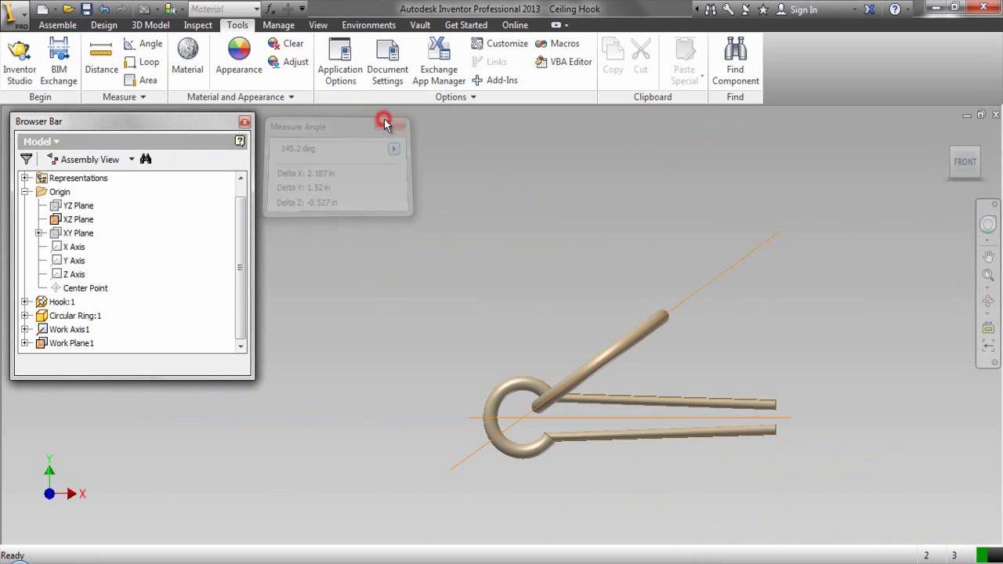
# - Return from the front view to an isometric view and collapse the whole model tree
pyautogui.click(955, 152)
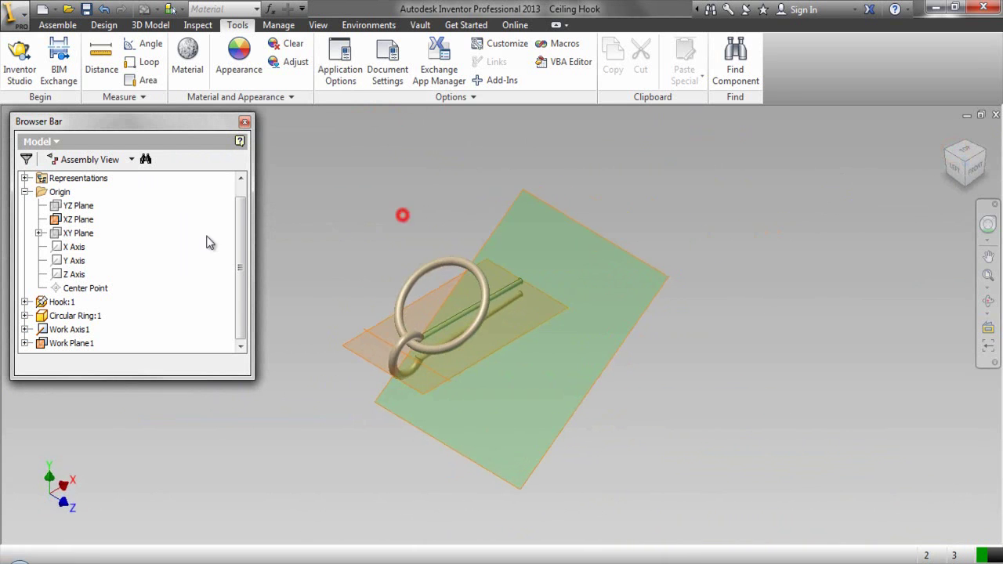
pyautogui.rightClick(151, 249)
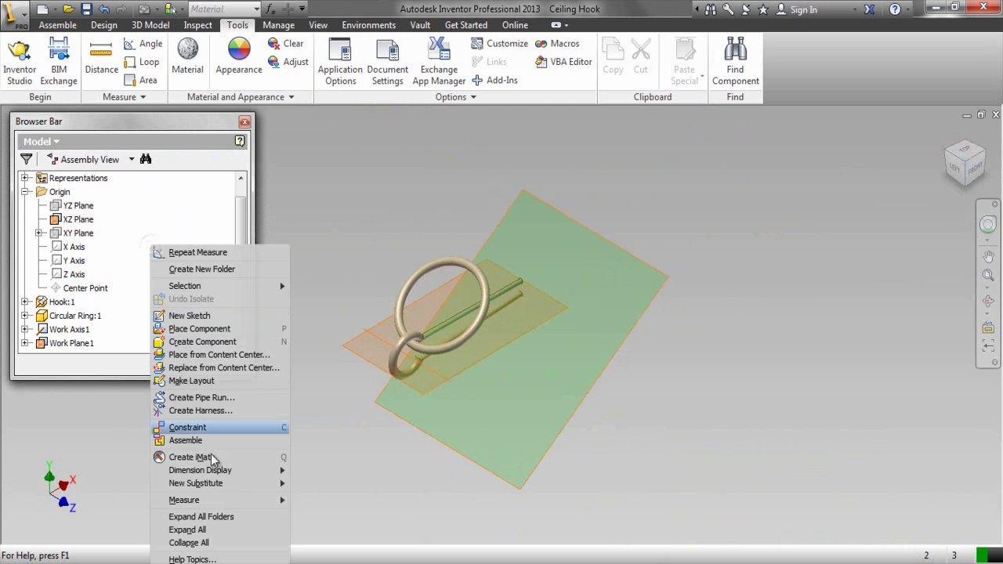
pyautogui.click(239, 542)
pyautogui.click(306, 251)
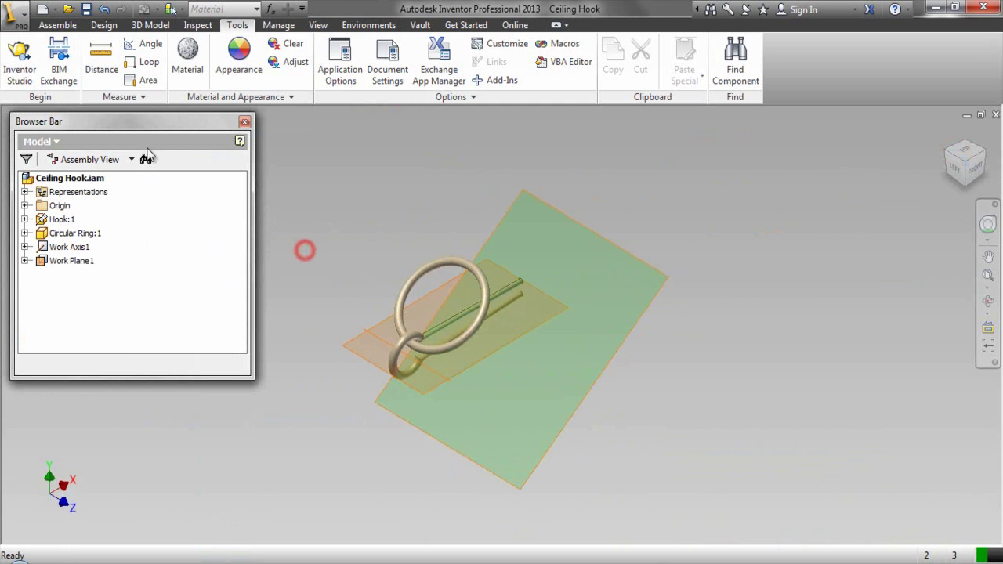
# - Set the selection priority to Select Sketch Features and hide Work Plane1 together with the other visible work planes
pyautogui.click(62, 25)
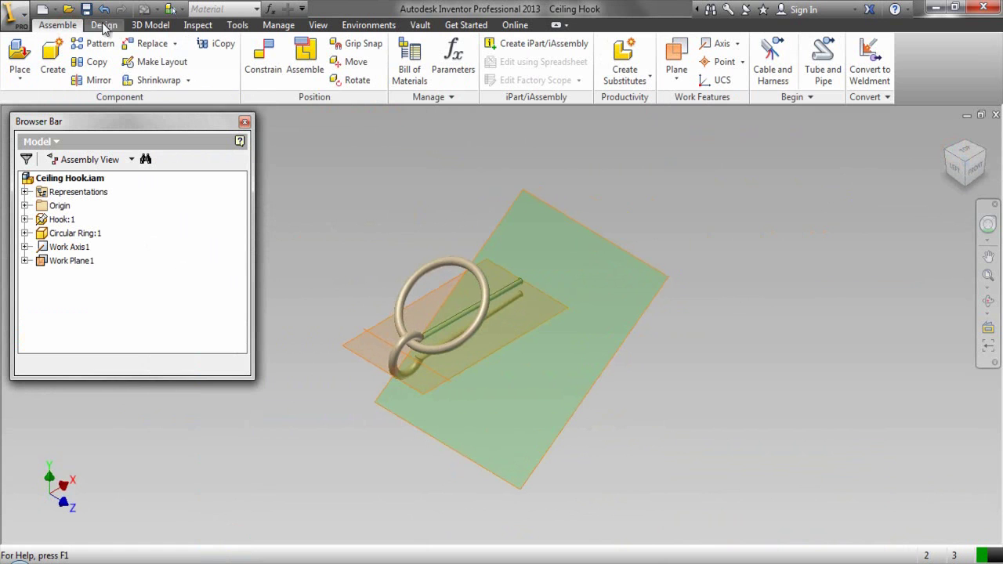
pyautogui.click(181, 10)
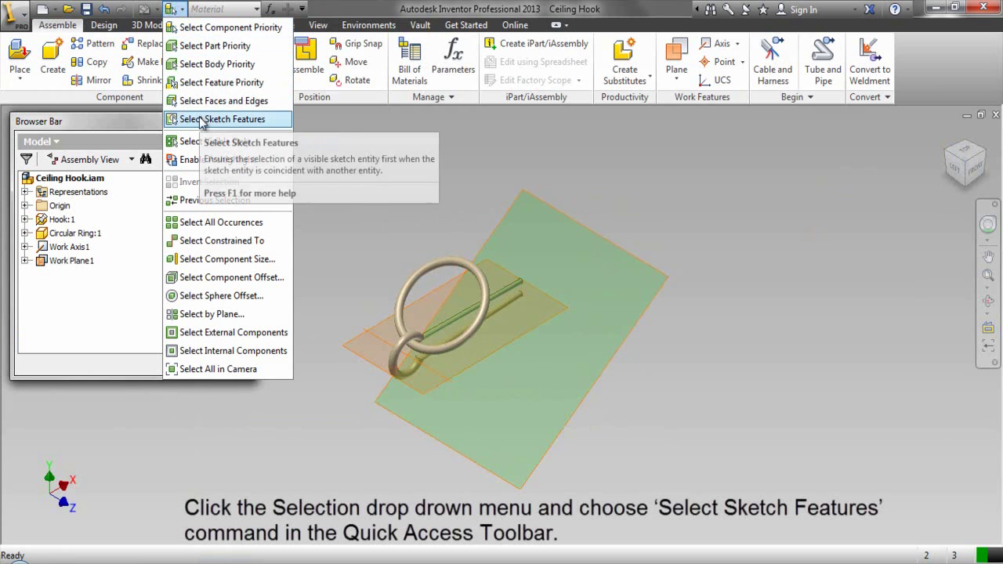
pyautogui.click(201, 120)
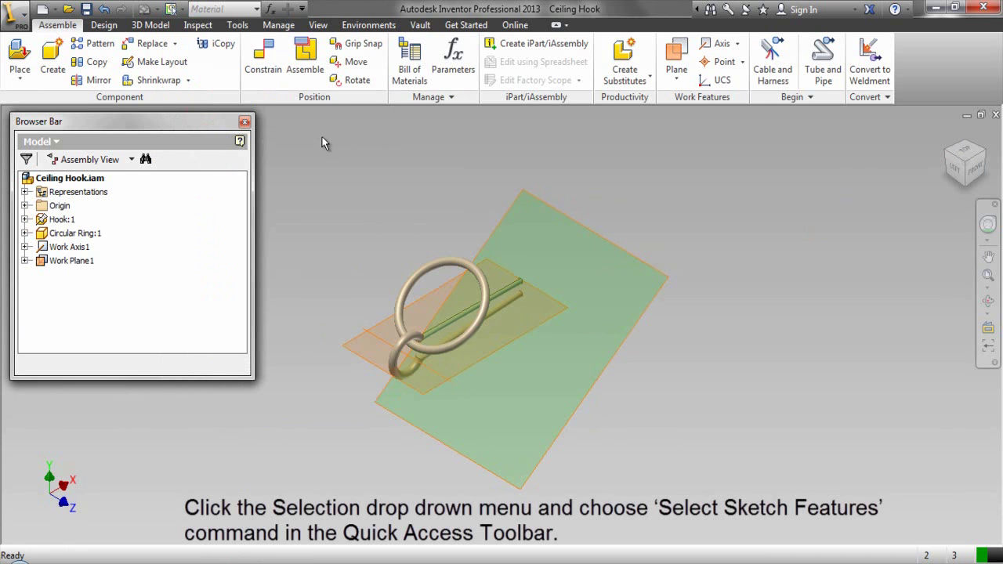
pyautogui.click(498, 222)
pyautogui.keyDown('ctrl'); pyautogui.click(369, 329); pyautogui.keyUp('ctrl')
pyautogui.click(367, 328)
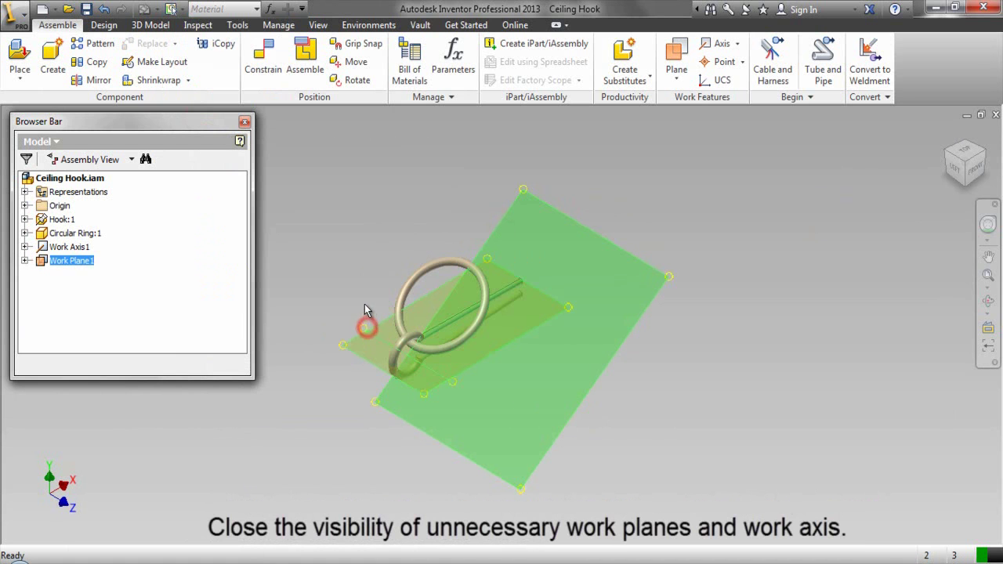
pyautogui.rightClick(350, 211)
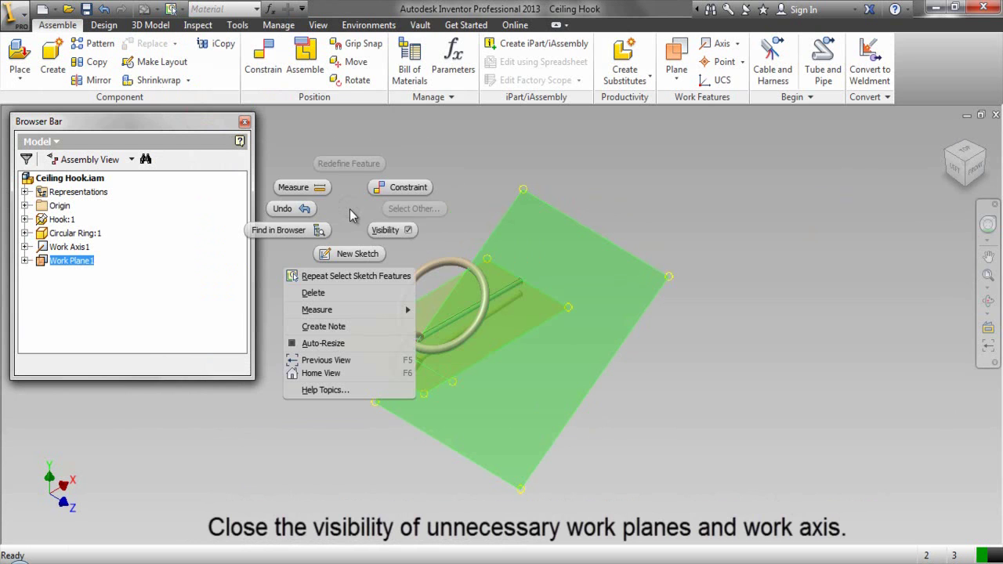
pyautogui.click(407, 230)
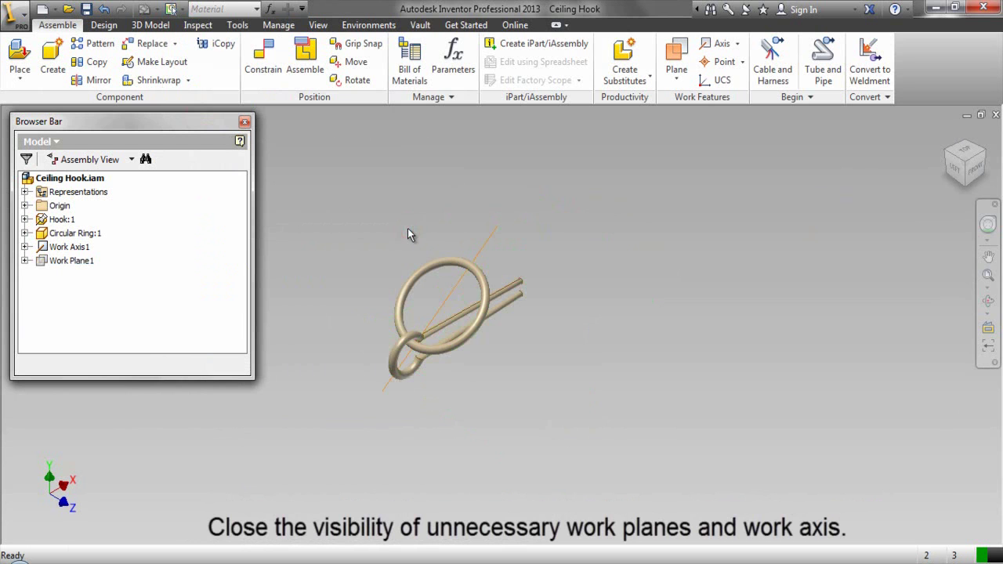
# - Hide Work Axis1 and save the assembly
pyautogui.click(486, 244)
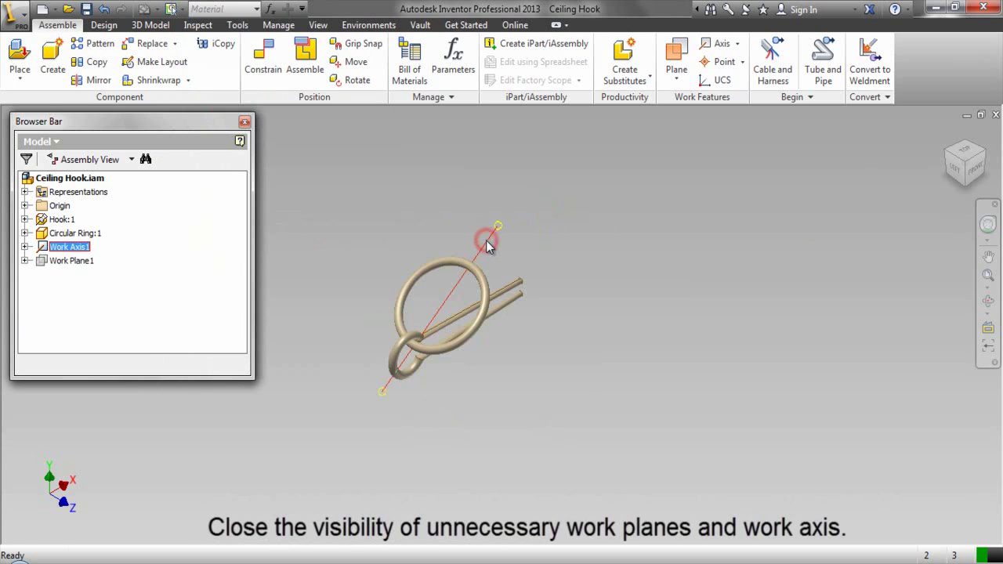
pyautogui.rightClick(487, 243)
pyautogui.click(542, 262)
pyautogui.click(372, 225)
pyautogui.click(986, 276)
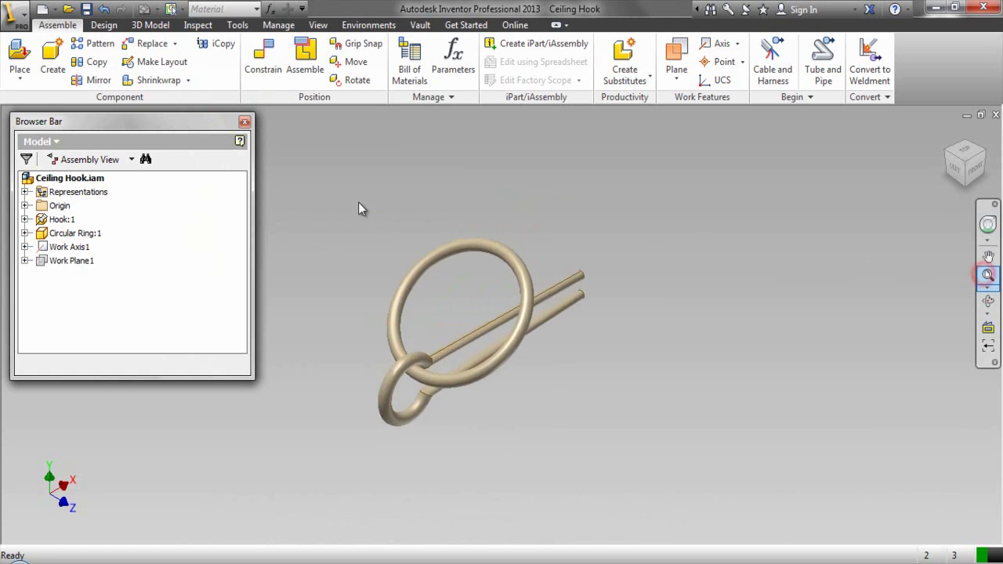
pyautogui.click(329, 203)
pyautogui.click(86, 9)
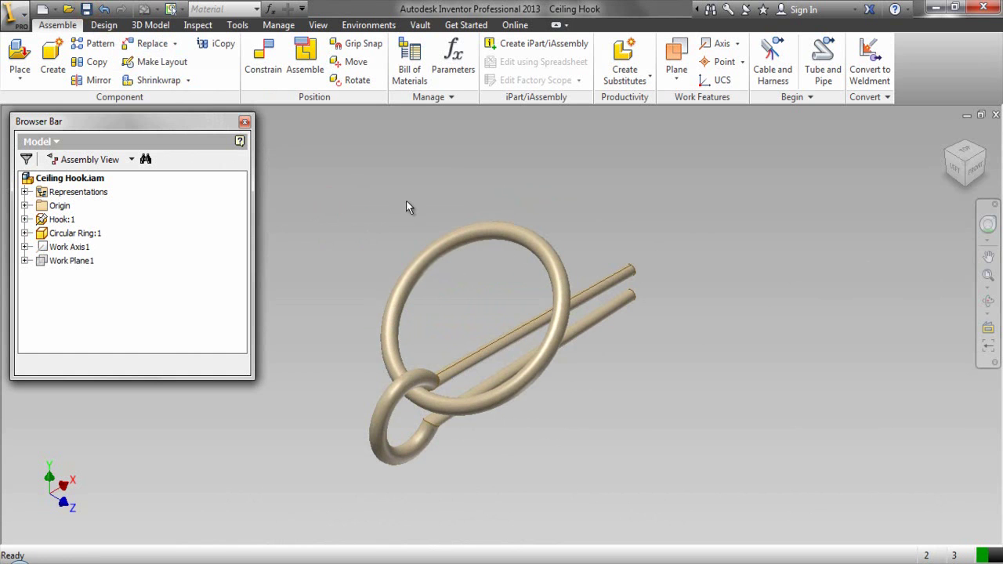
# - Switch the model browser from Assembly View to Modeling View
pyautogui.click(434, 198)
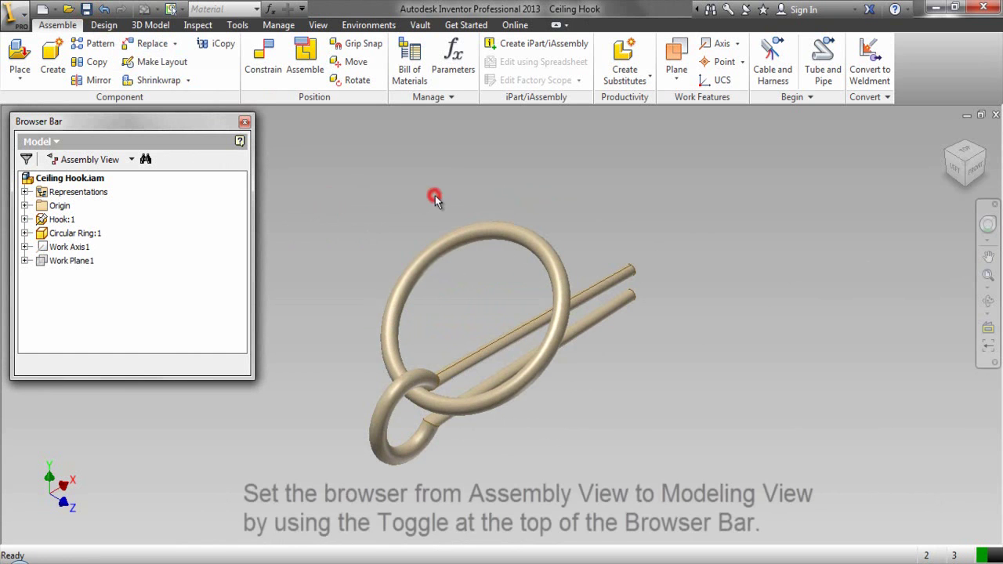
pyautogui.click(131, 161)
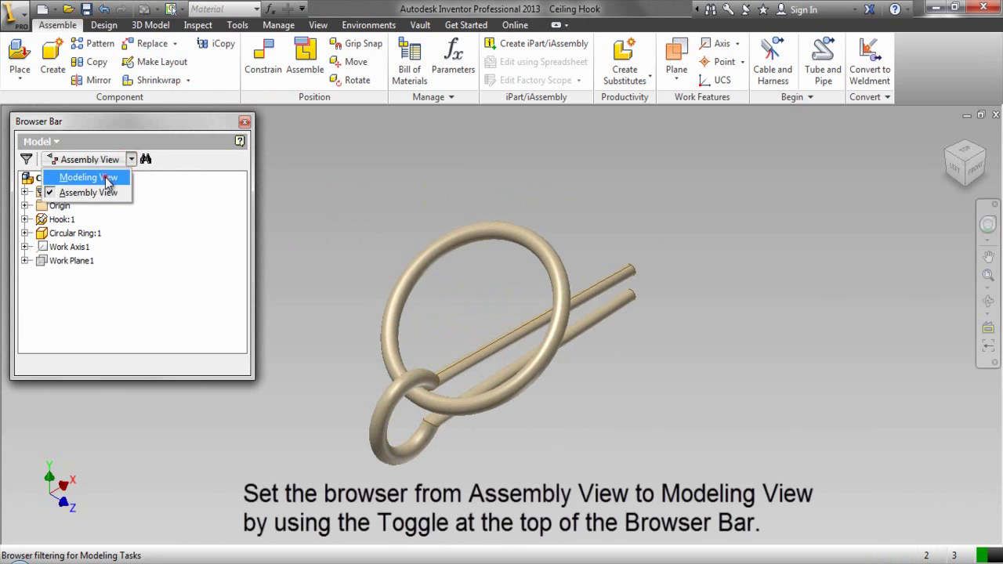
pyautogui.click(107, 179)
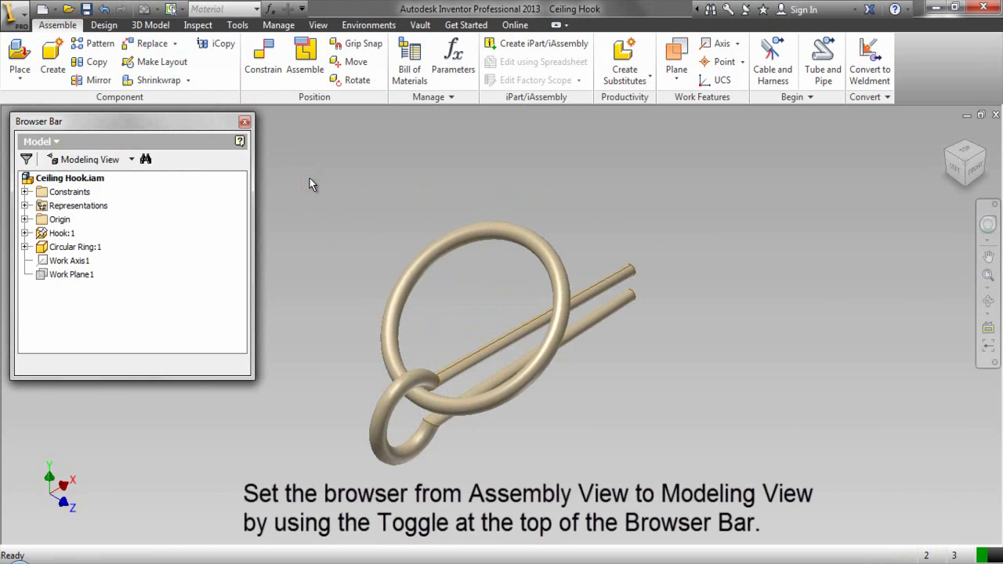
# - Rename the Angle:2 constraint in the Constraints folder as Drive
pyautogui.click(68, 192)
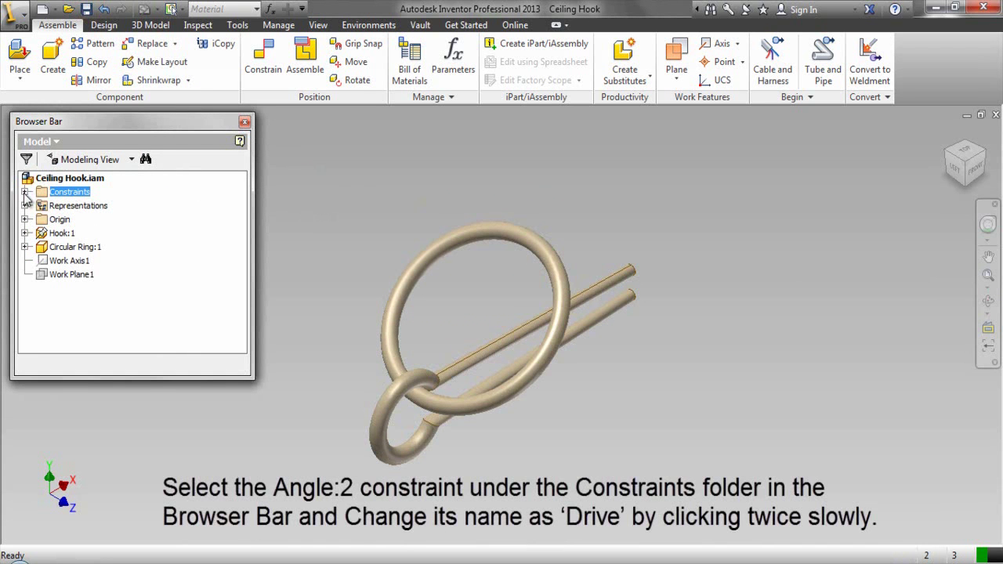
pyautogui.click(24, 192)
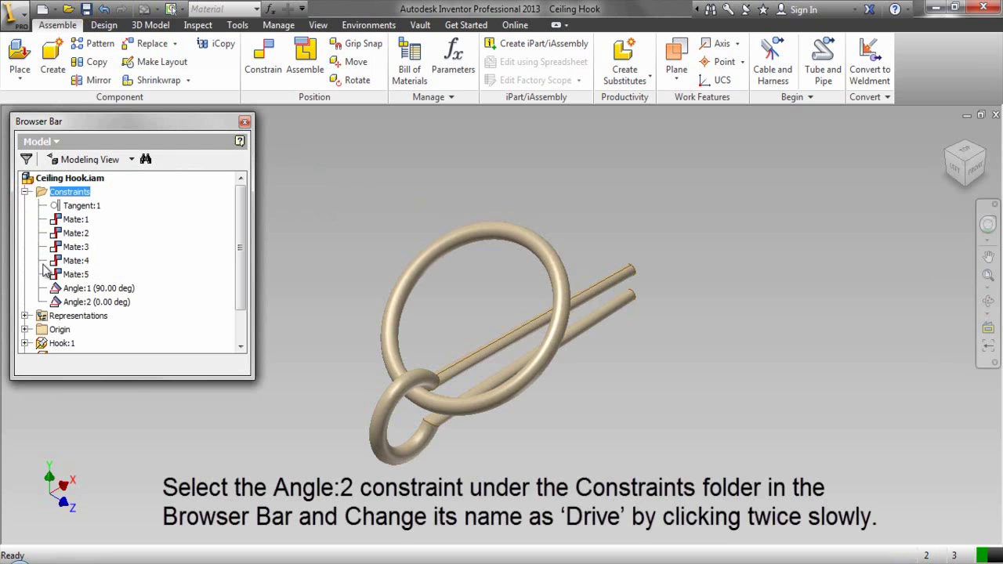
pyautogui.click(90, 303)
pyautogui.click(91, 304)
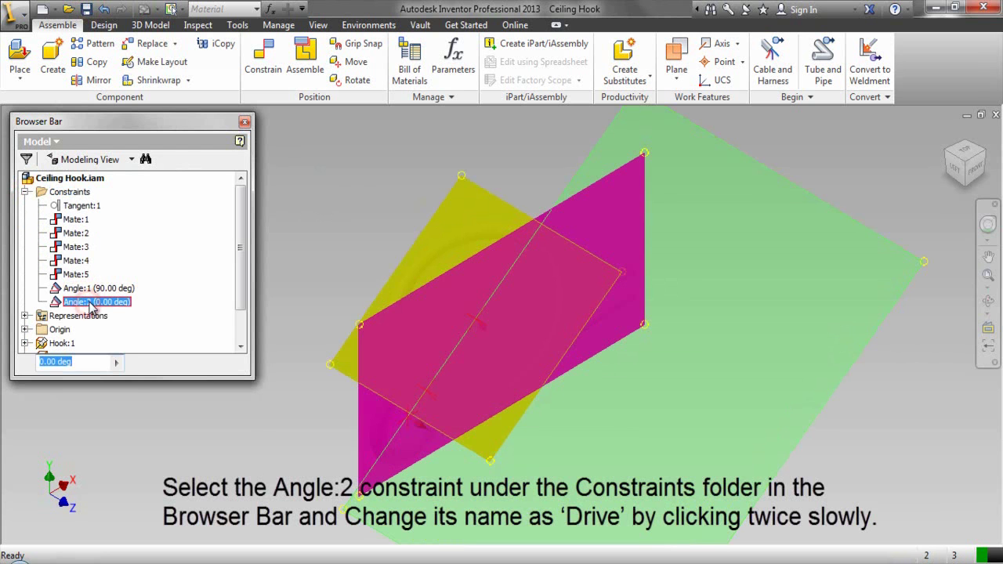
pyautogui.click(91, 306)
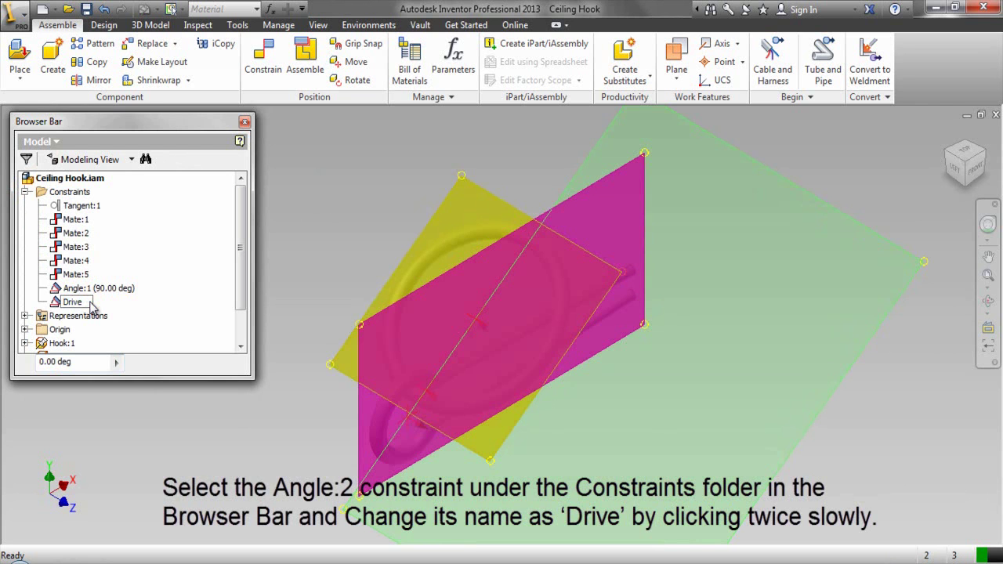
pyautogui.click(133, 312)
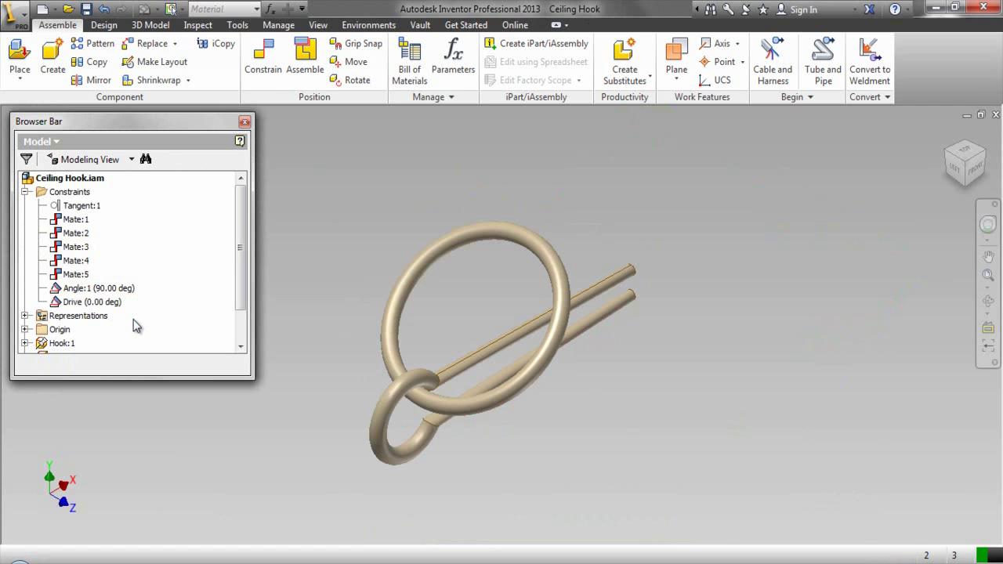
# - Start Drive Constraint on the Drive angle constraint and set its end value to 145.2*2 deg
pyautogui.click(117, 306)
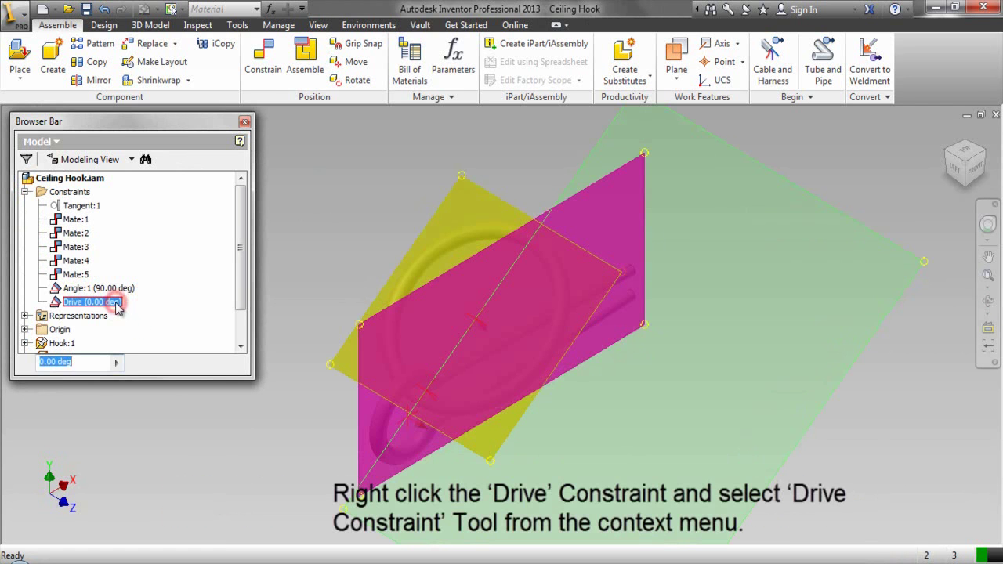
pyautogui.rightClick(117, 307)
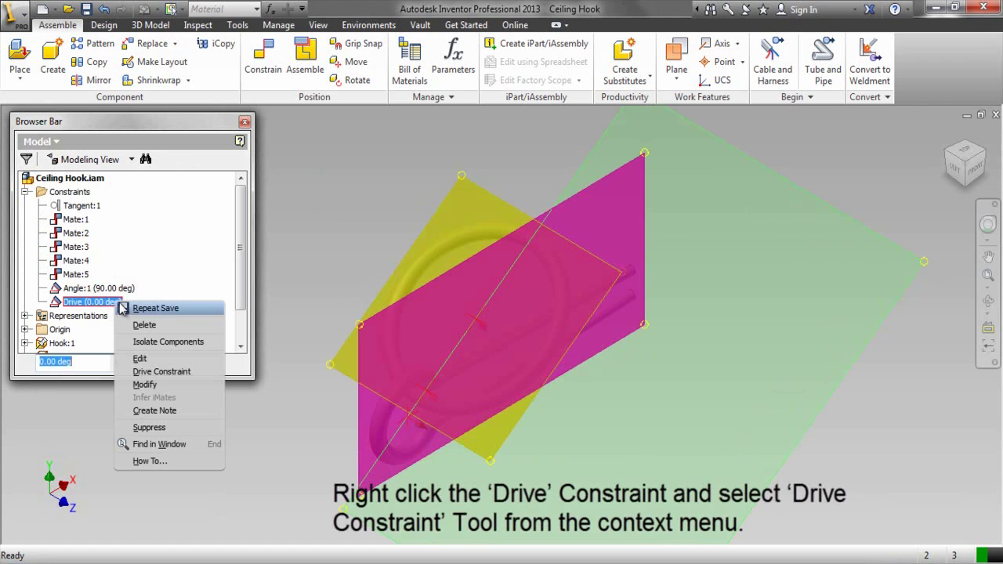
pyautogui.click(139, 373)
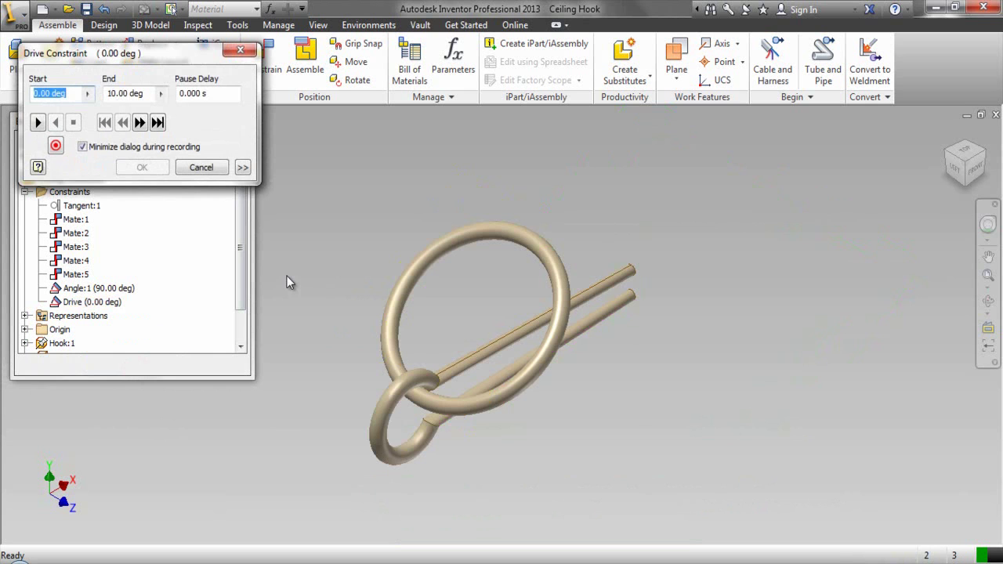
pyautogui.click(287, 275)
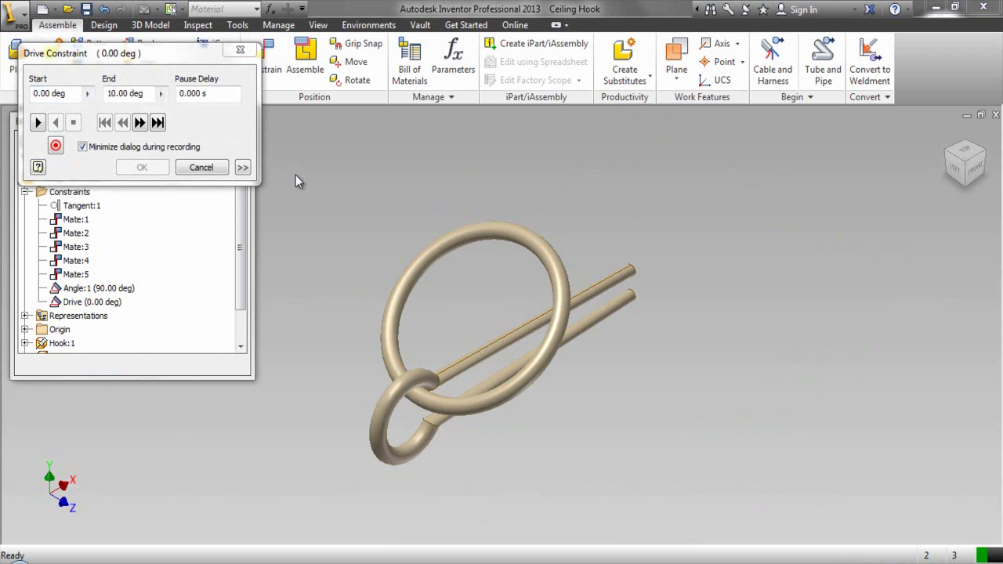
pyautogui.click(172, 64)
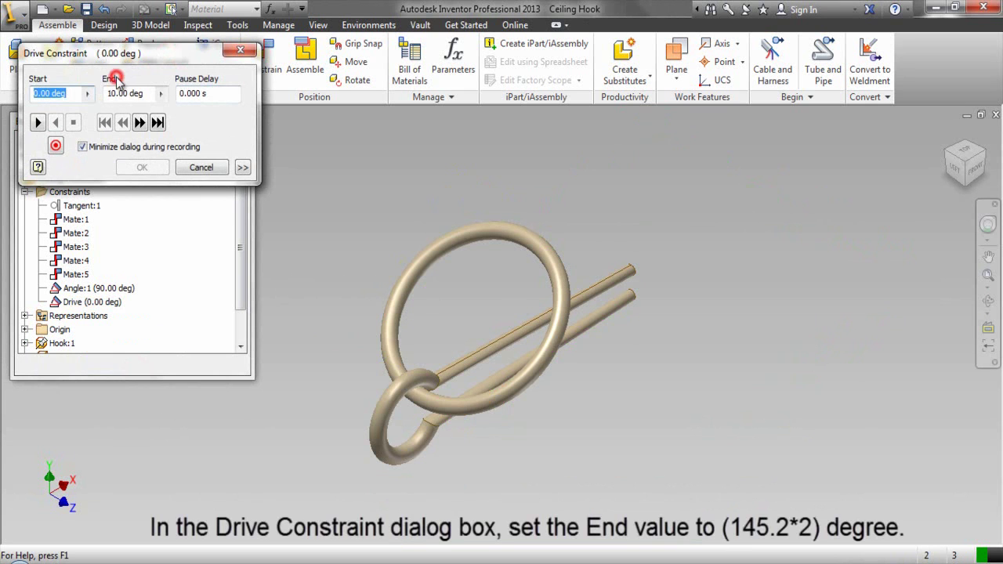
pyautogui.doubleClick(124, 93)
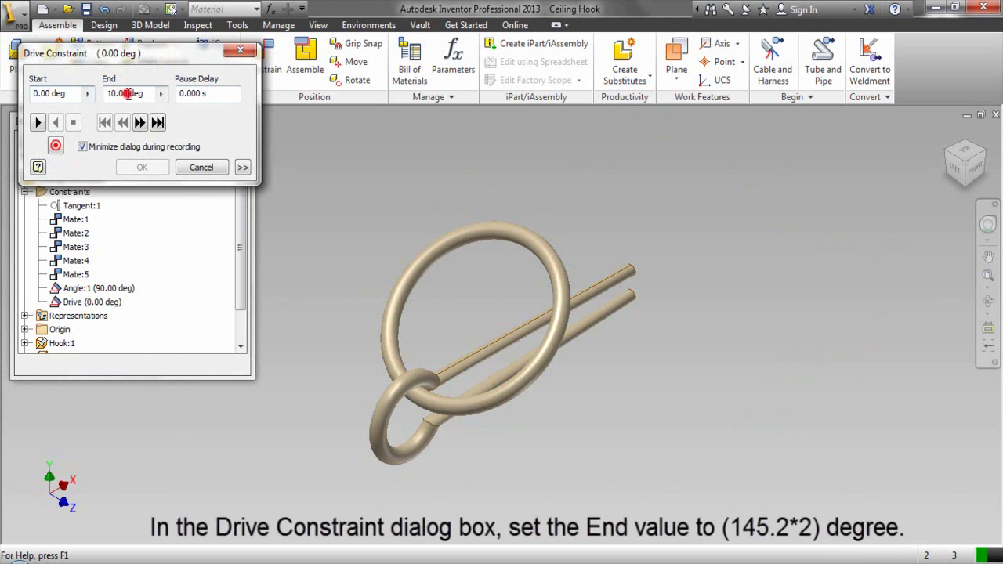
pyautogui.write('1')
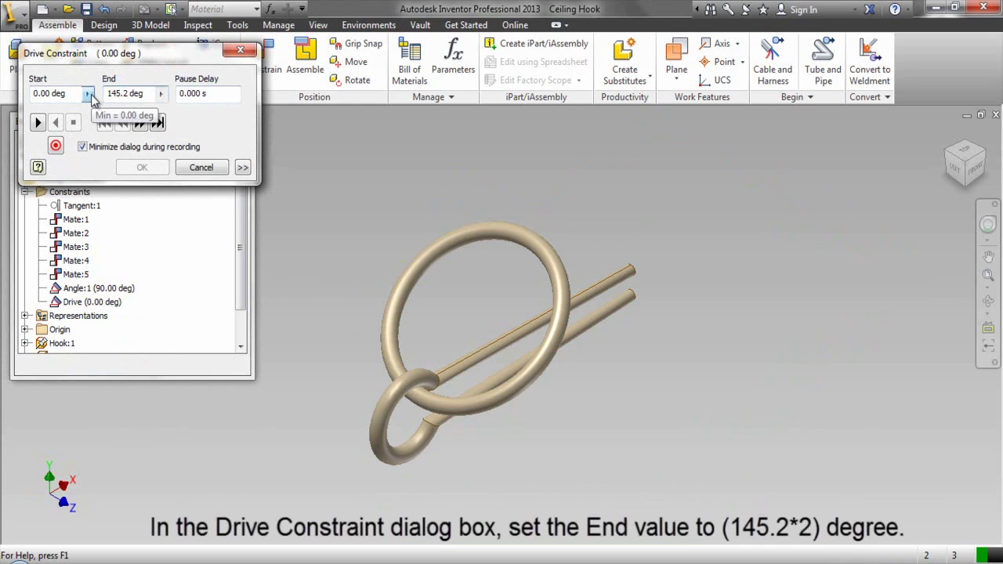
pyautogui.write('*')
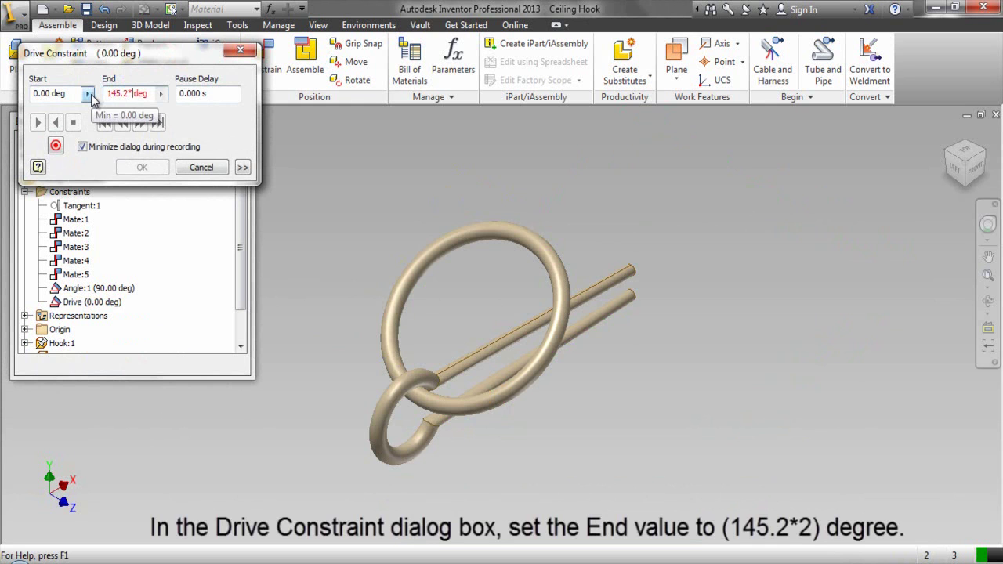
pyautogui.write('2')
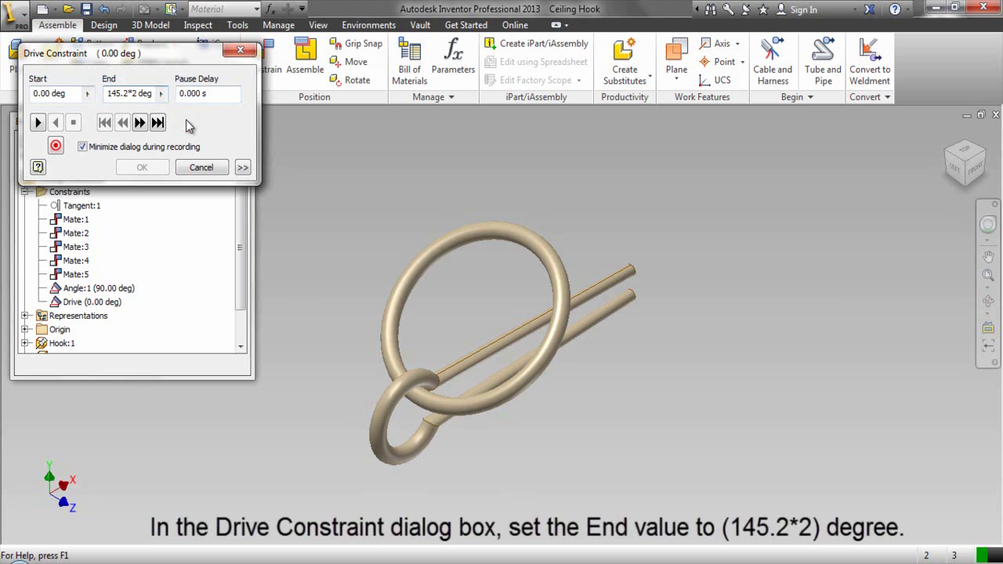
# - Set the drive increment to 0.5 deg, collapse the extra options, and turn on Clean Screen
pyautogui.click(243, 168)
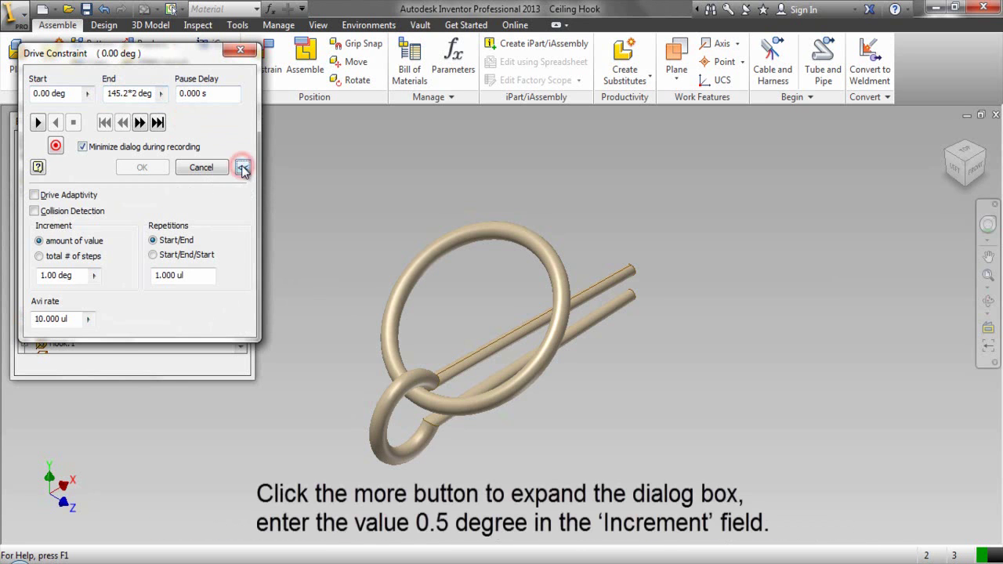
pyautogui.doubleClick(53, 274)
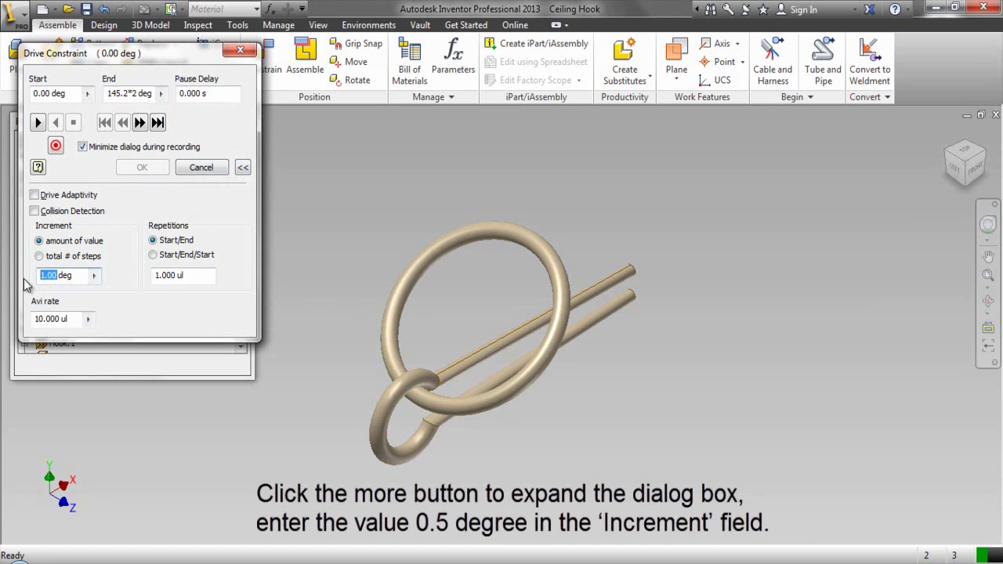
pyautogui.write('.5')
pyautogui.click(242, 168)
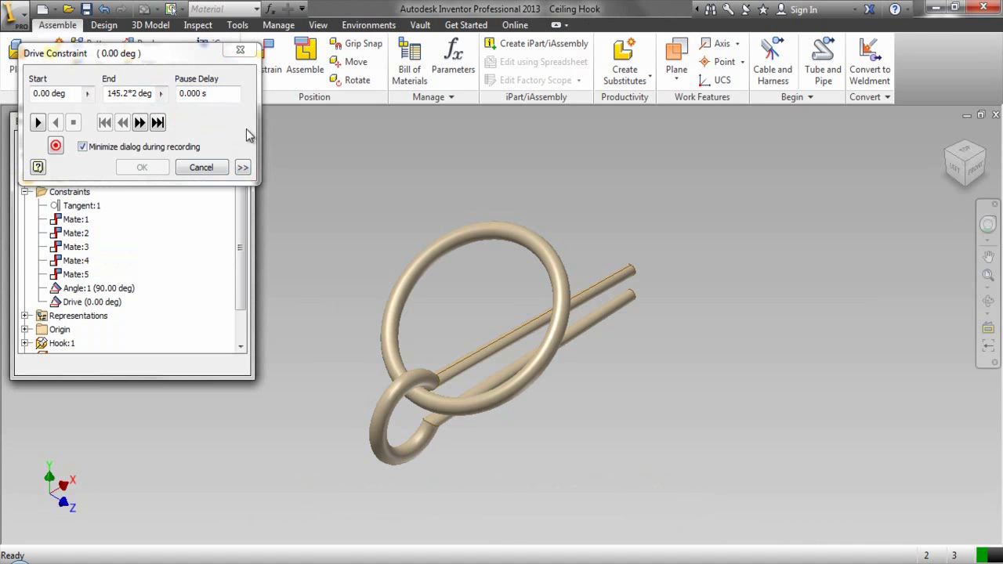
pyautogui.click(318, 26)
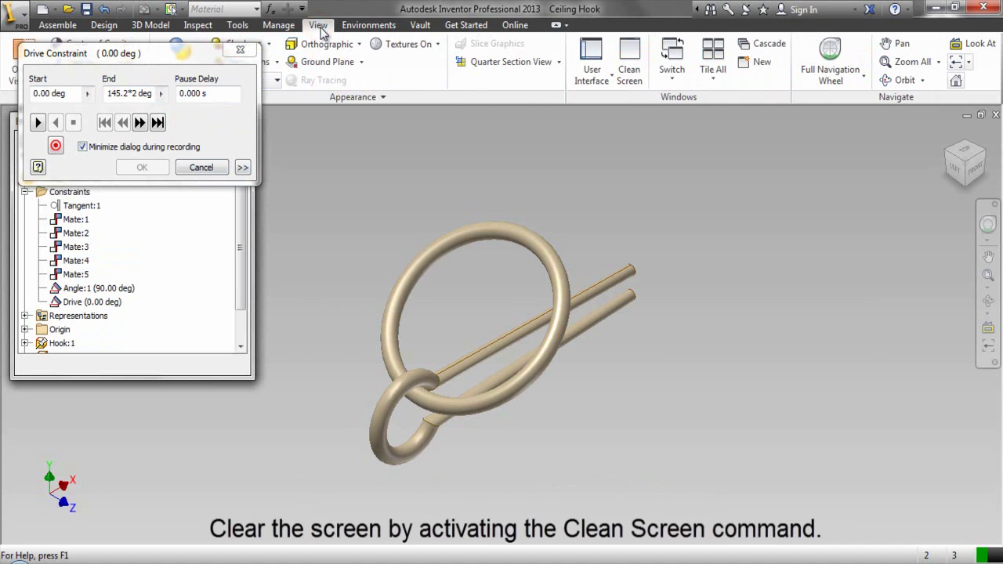
pyautogui.click(627, 72)
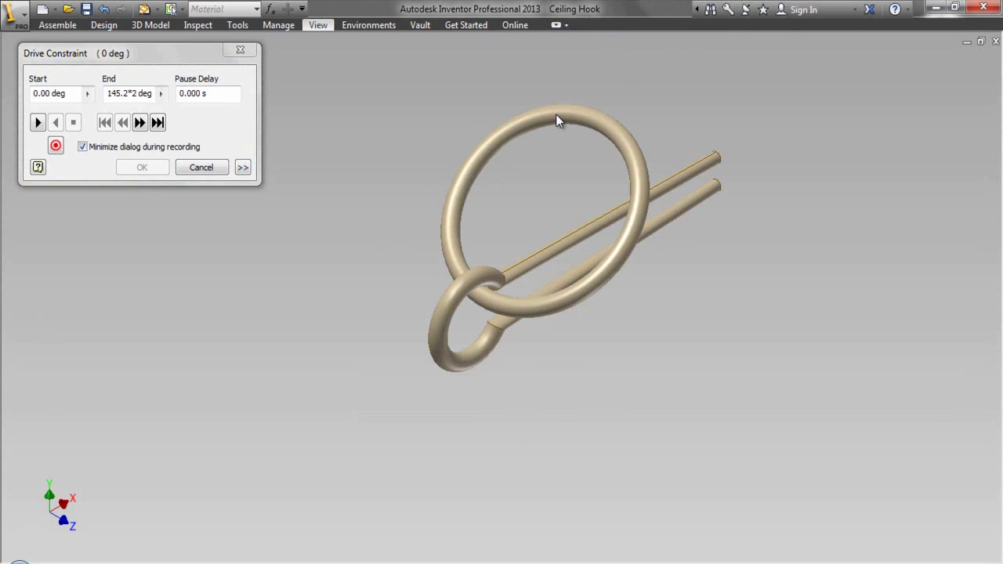